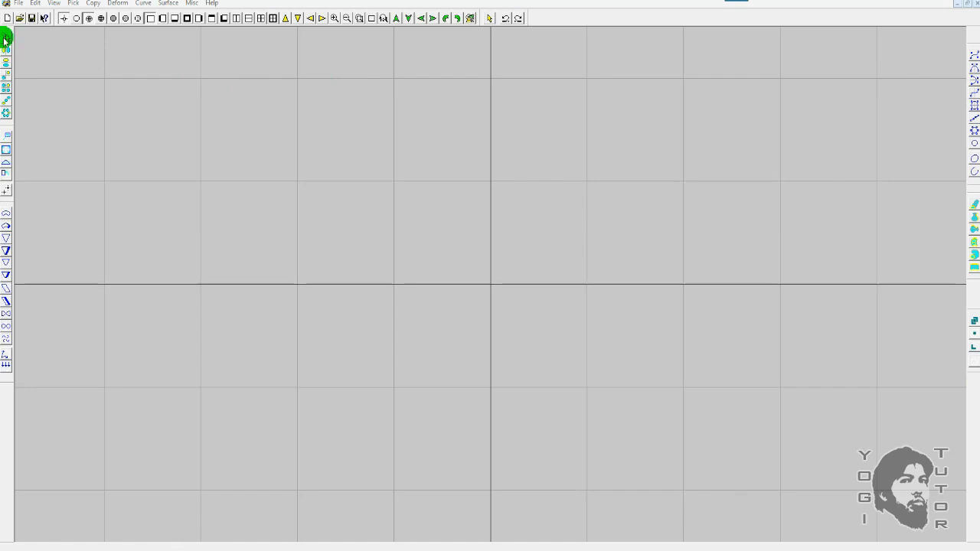
# Step: Float the Copy Toolbar over the drawing area and dock it back in its original place
pyautogui.moveTo(7, 29); pyautogui.dragTo(430, 176)
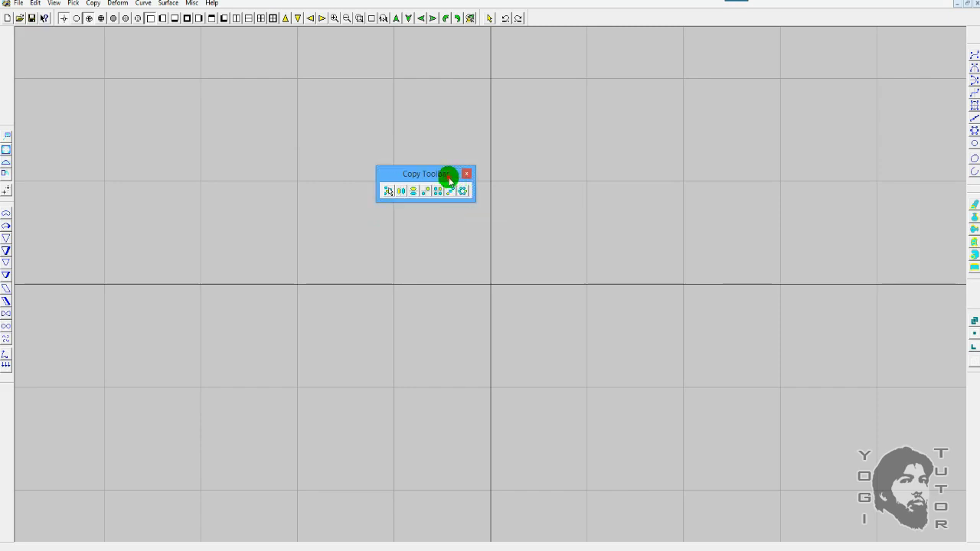
pyautogui.doubleClick(448, 175)
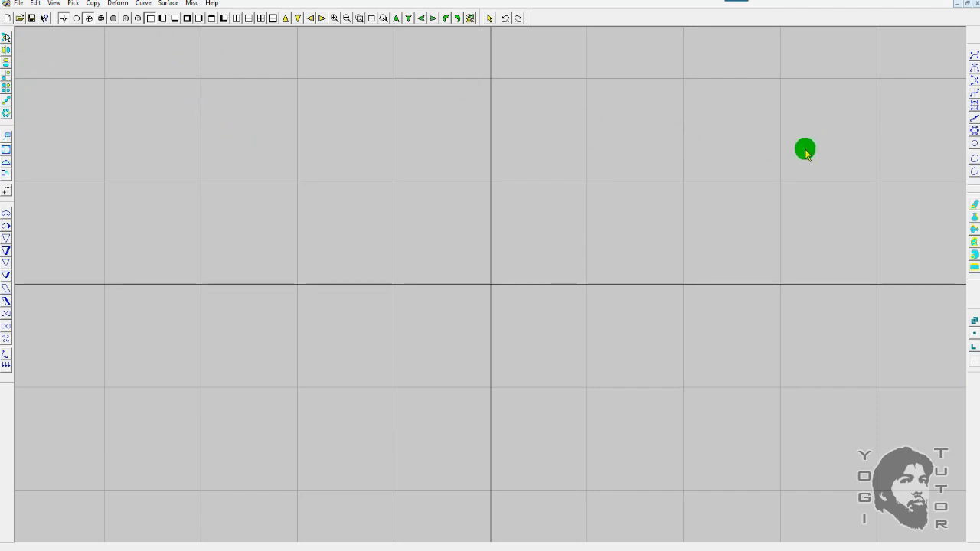
# Step: Create a circle at the origin with diameter 1 and 8 CVs
pyautogui.click(975, 144)
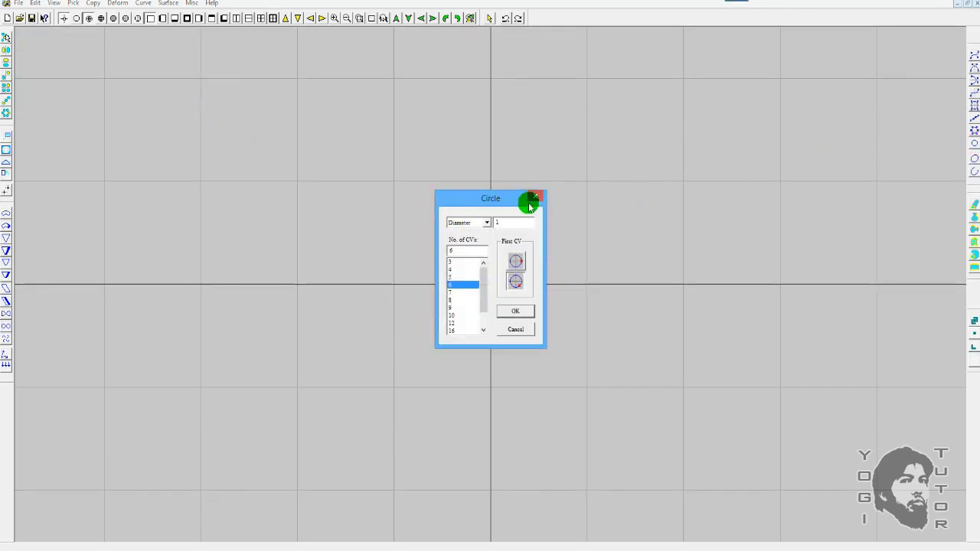
pyautogui.moveTo(490, 204); pyautogui.dragTo(494, 190)
pyautogui.click(464, 288)
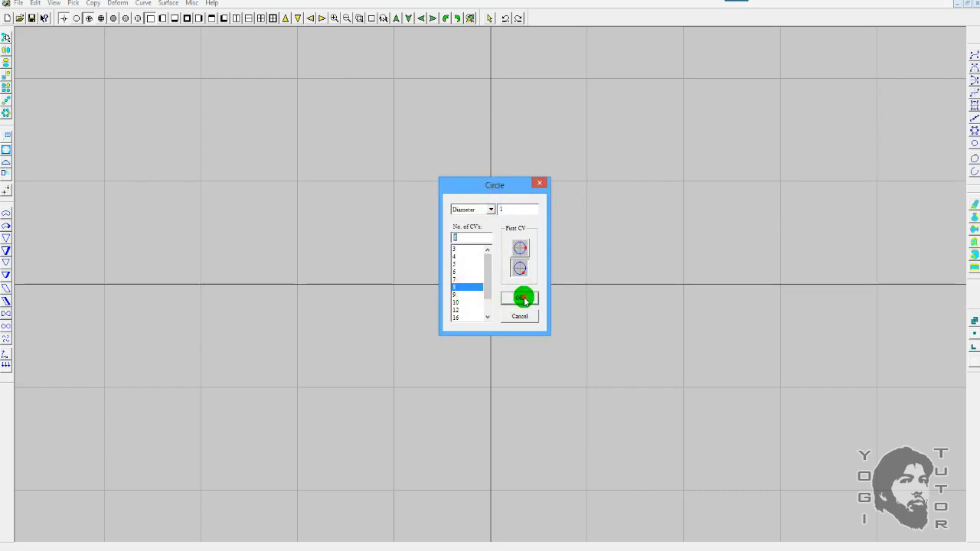
pyautogui.click(521, 298)
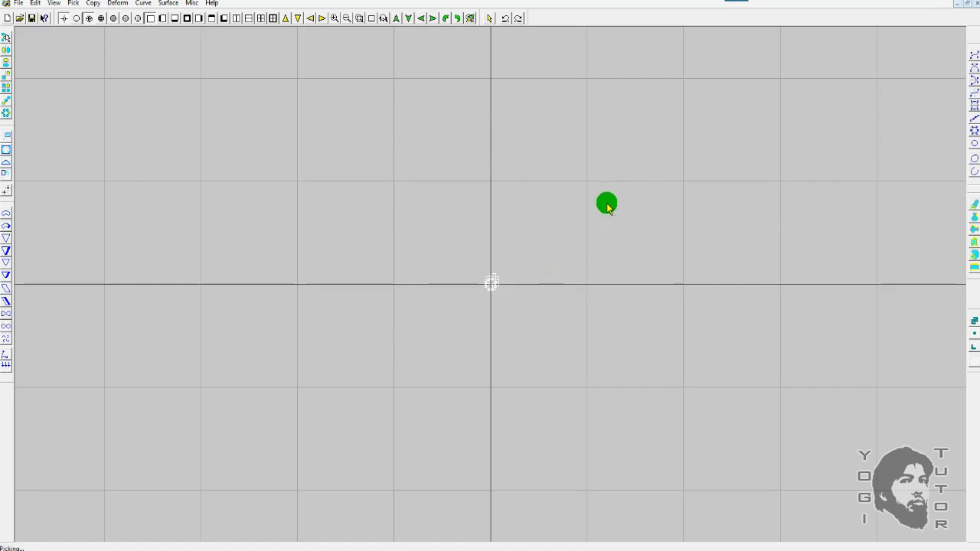
# Step: Create a circle at the origin with diameter 7 and 8 CVs
pyautogui.click(974, 143)
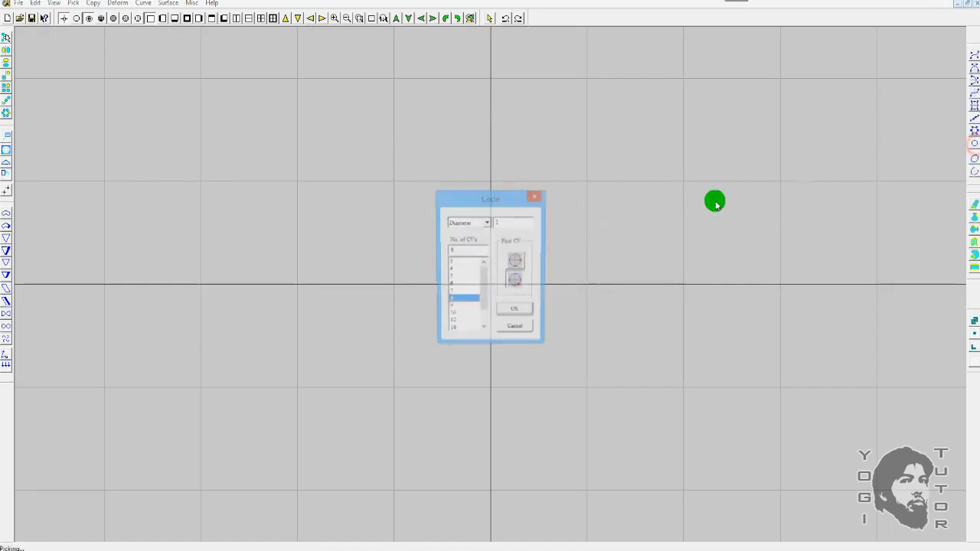
pyautogui.moveTo(510, 223); pyautogui.dragTo(455, 222)
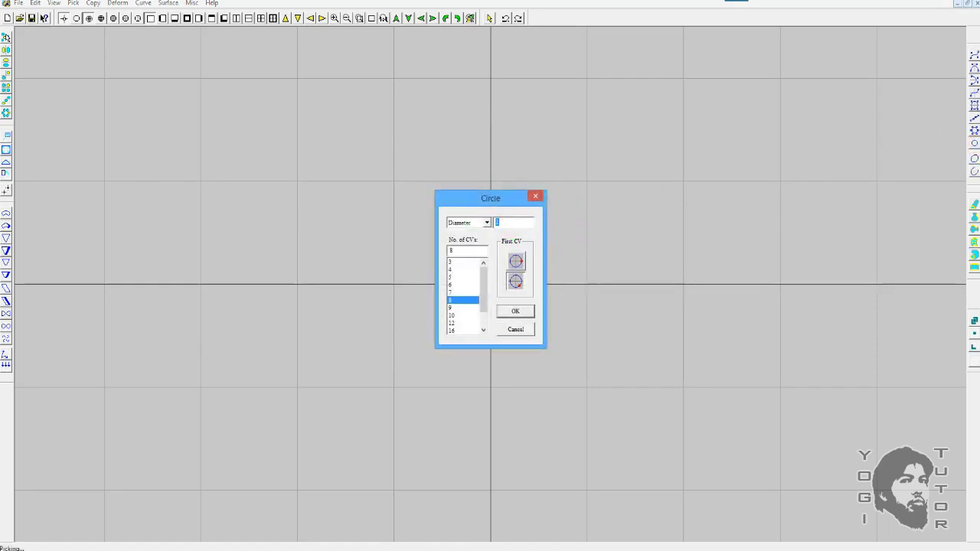
pyautogui.moveTo(514, 223); pyautogui.dragTo(463, 230)
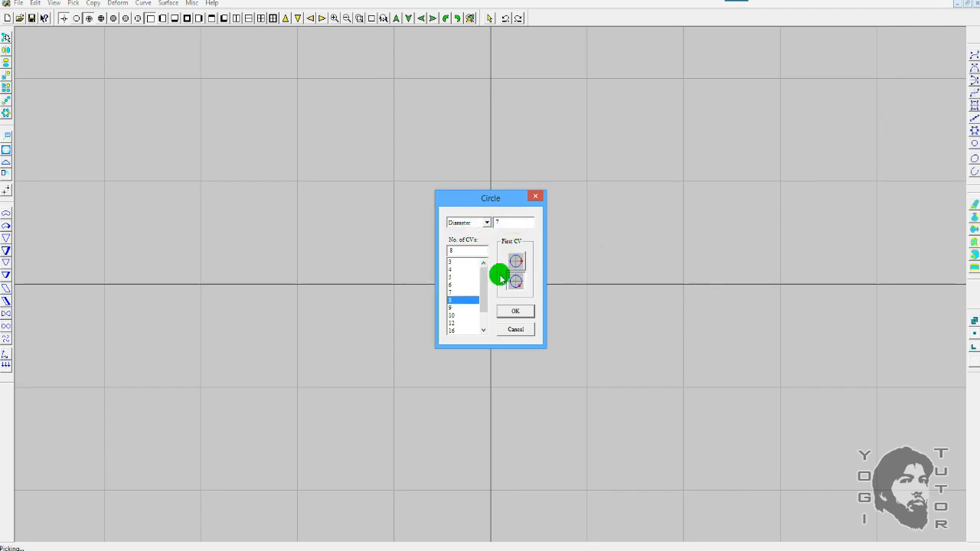
pyautogui.click(516, 311)
# Step: Cut the circle with Cut&Paste and paste 14 copies scattered around the origin
pyautogui.scroll(1, 611, 242)
pyautogui.click(612, 242)
pyautogui.scroll(1, 522, 206)
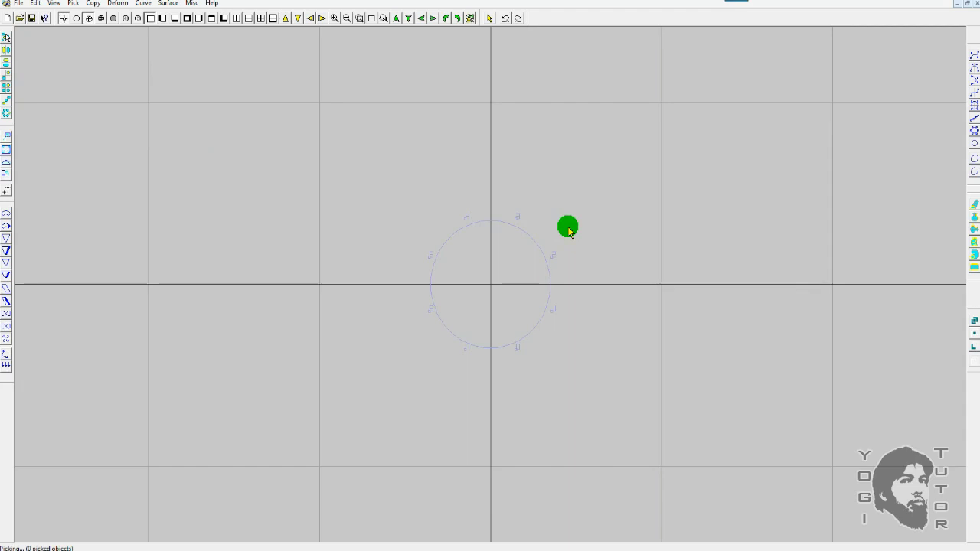
pyautogui.moveTo(570, 227); pyautogui.dragTo(448, 284)
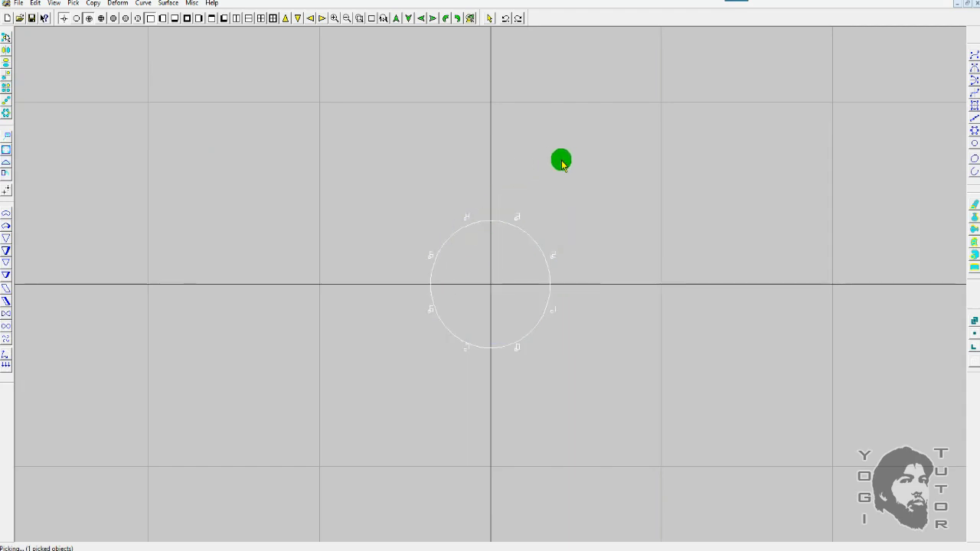
pyautogui.click(5, 40)
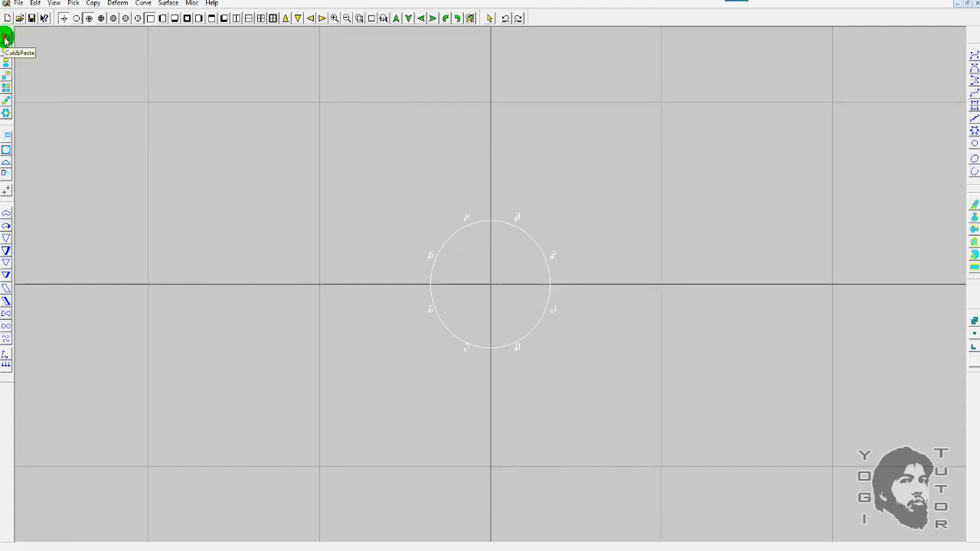
pyautogui.click(288, 187)
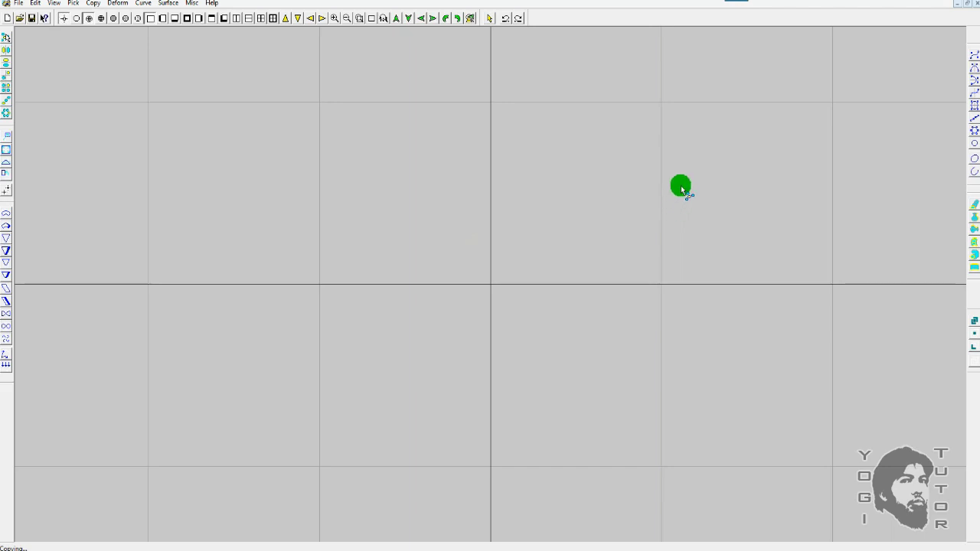
pyautogui.click(680, 186)
pyautogui.click(305, 176)
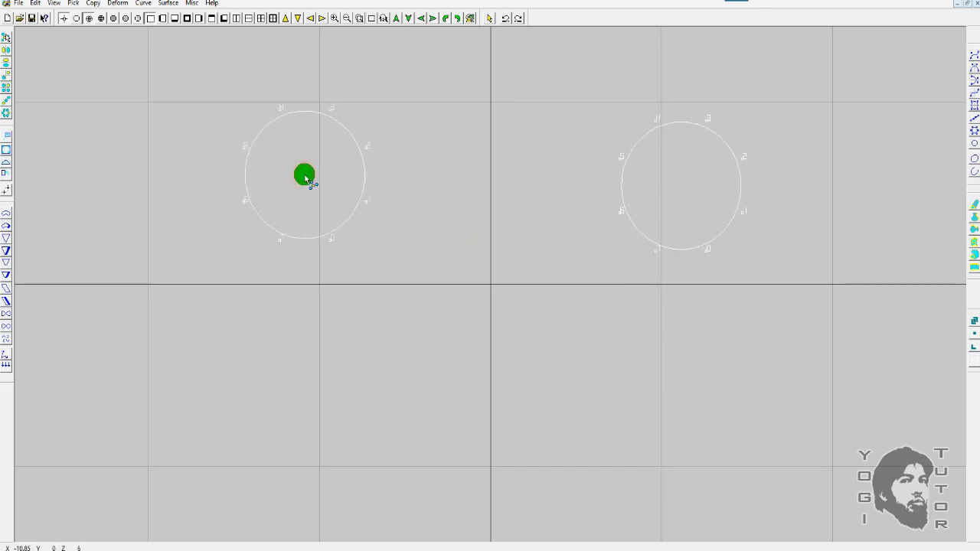
pyautogui.click(268, 320)
pyautogui.click(562, 386)
pyautogui.click(383, 375)
pyautogui.click(448, 186)
pyautogui.click(568, 111)
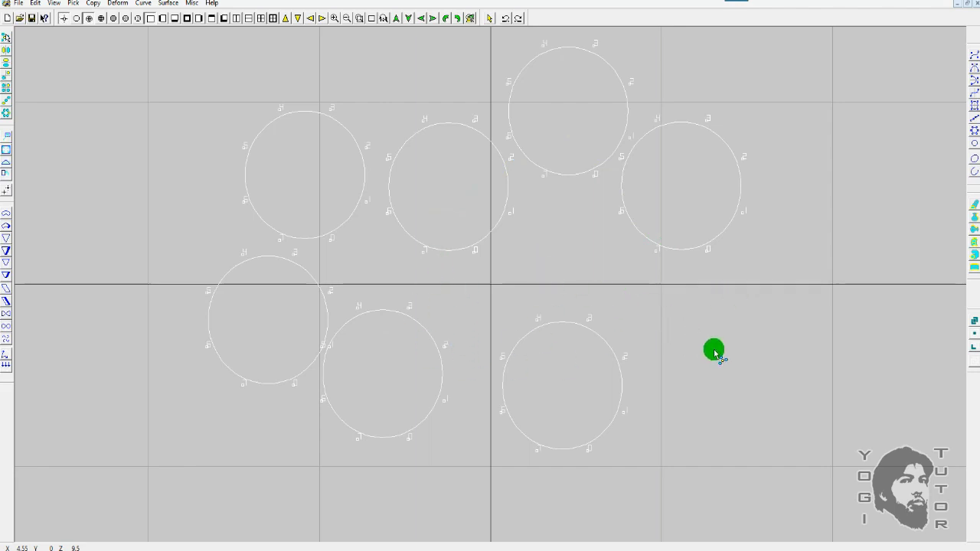
pyautogui.click(714, 355)
pyautogui.click(821, 246)
pyautogui.click(824, 114)
pyautogui.scroll(-2, 756, 198)
pyautogui.click(405, 122)
pyautogui.click(630, 92)
pyautogui.click(537, 265)
pyautogui.click(421, 278)
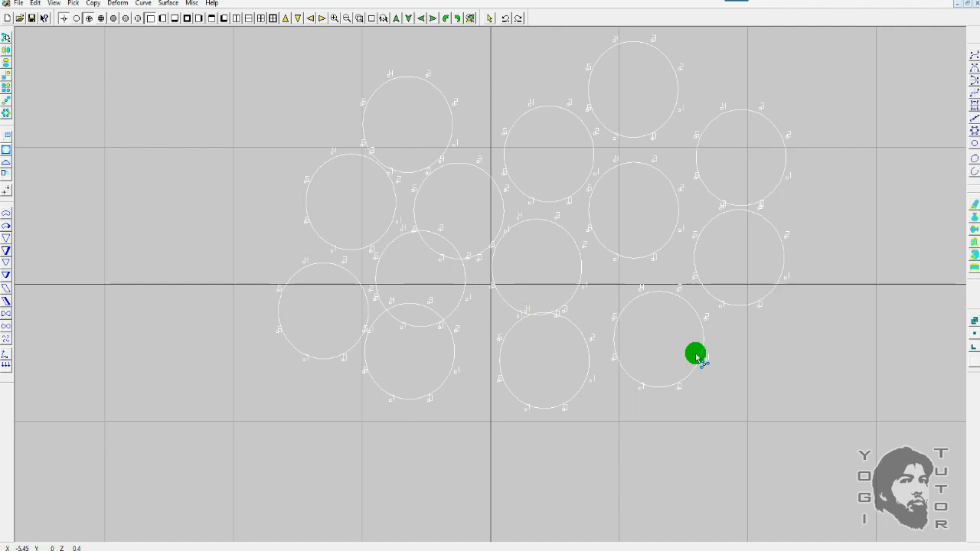
pyautogui.scroll(1, 701, 352)
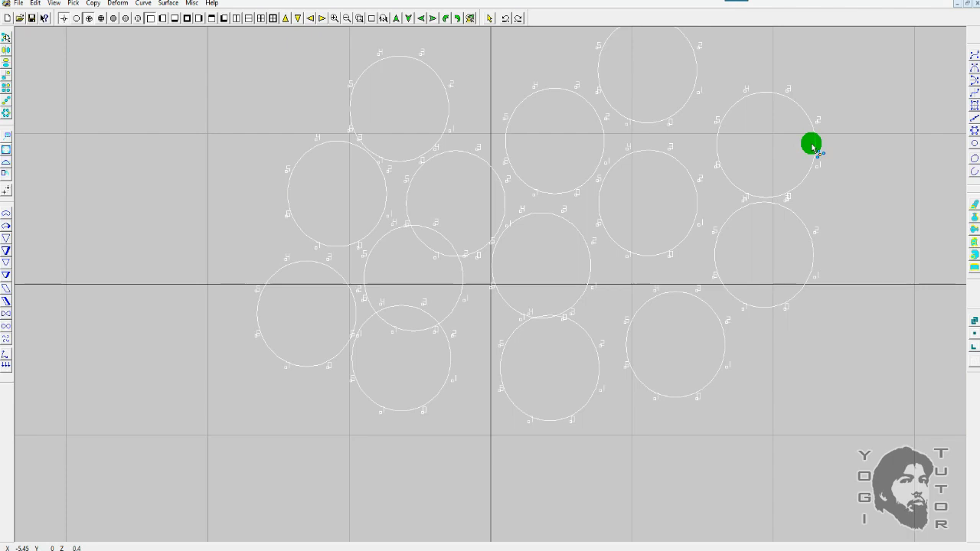
pyautogui.scroll(-1, 700, 220)
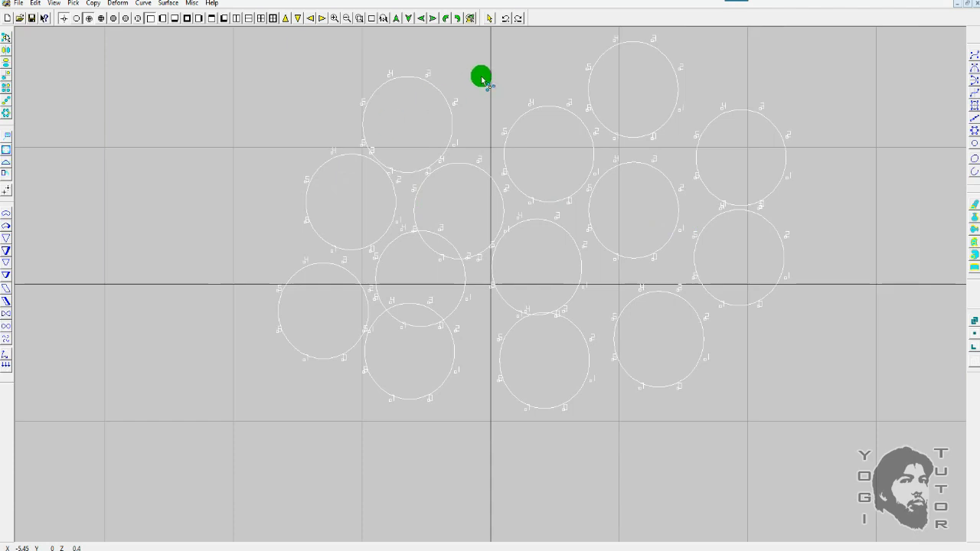
pyautogui.click(491, 19)
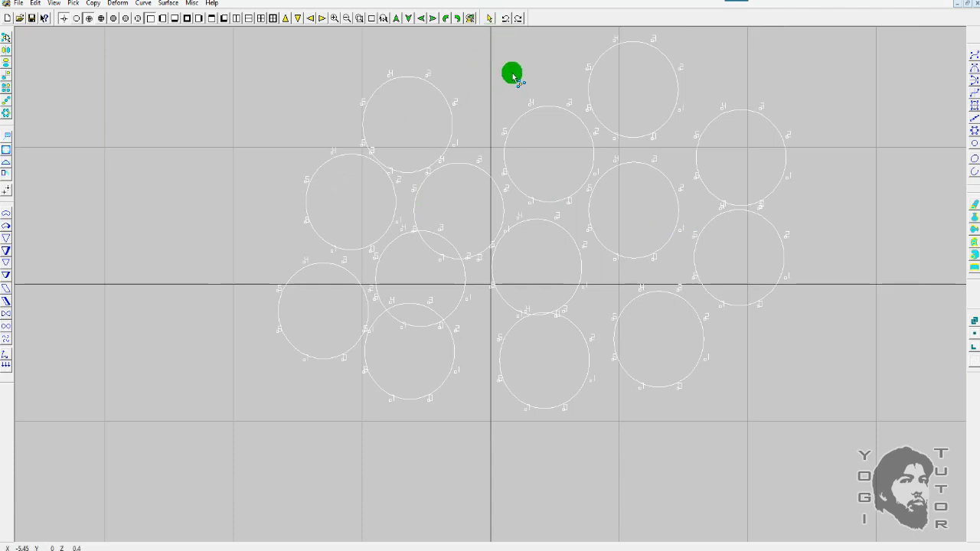
# Step: Cut the whole group of 14 circles and paste it six times, in two rows across the workspace
pyautogui.scroll(-1, 527, 106)
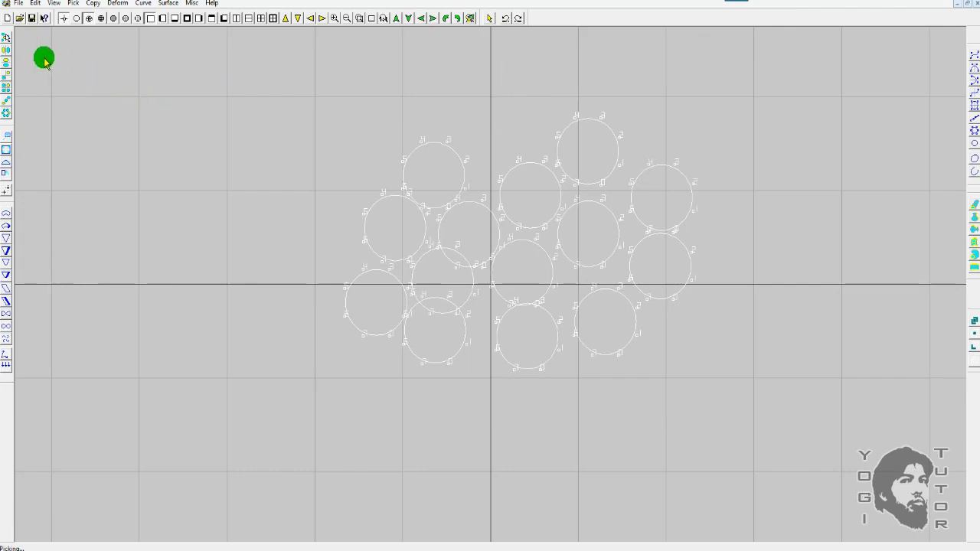
pyautogui.click(7, 36)
pyautogui.click(277, 223)
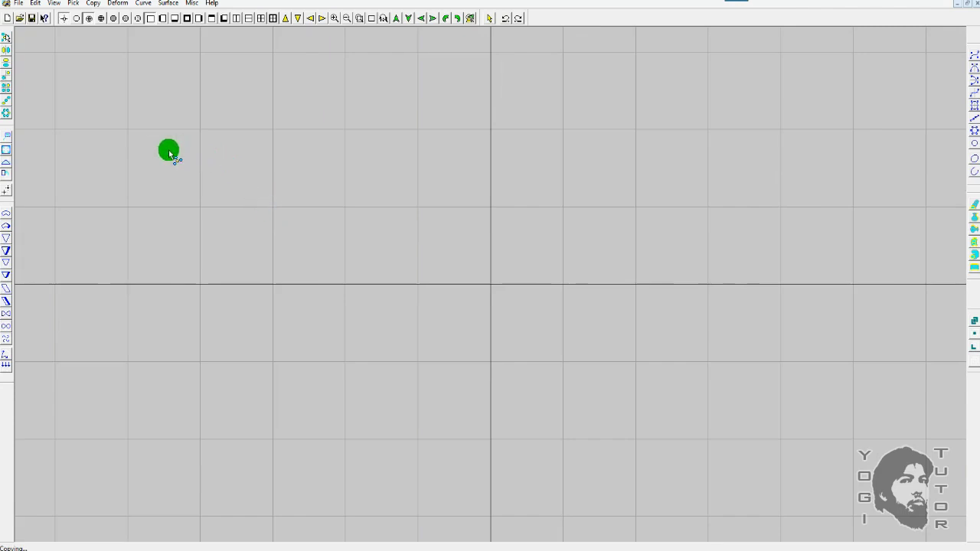
pyautogui.click(162, 150)
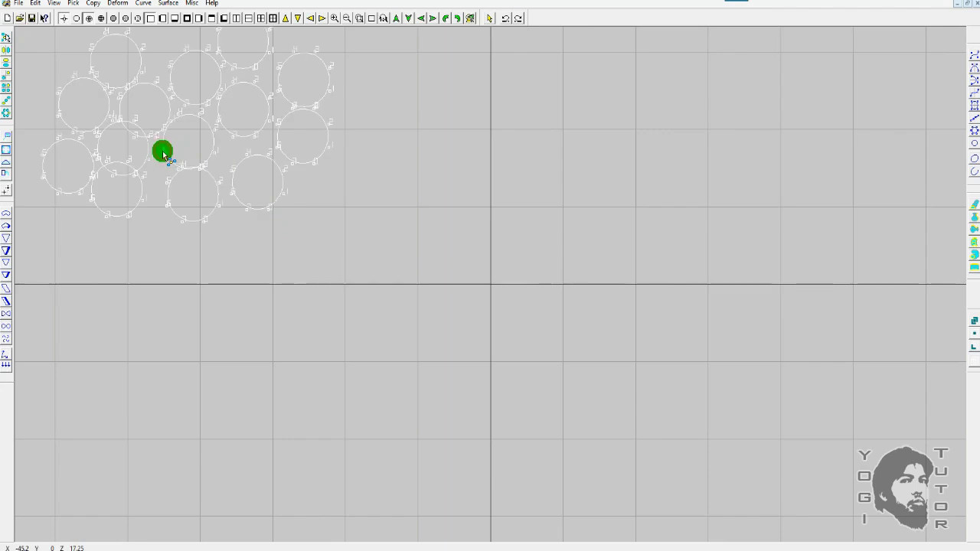
pyautogui.scroll(-1, 436, 180)
pyautogui.click(691, 206)
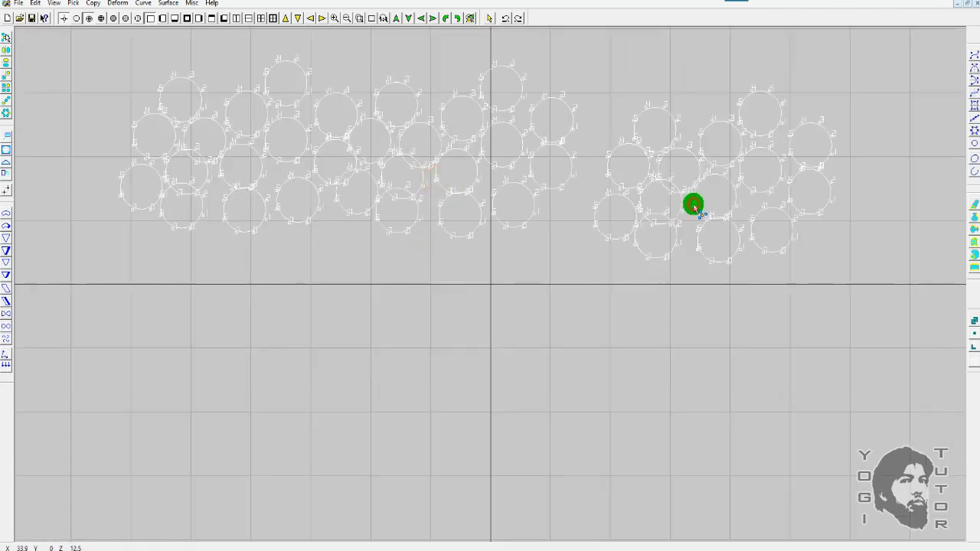
pyautogui.click(696, 352)
pyautogui.click(425, 360)
pyautogui.click(212, 320)
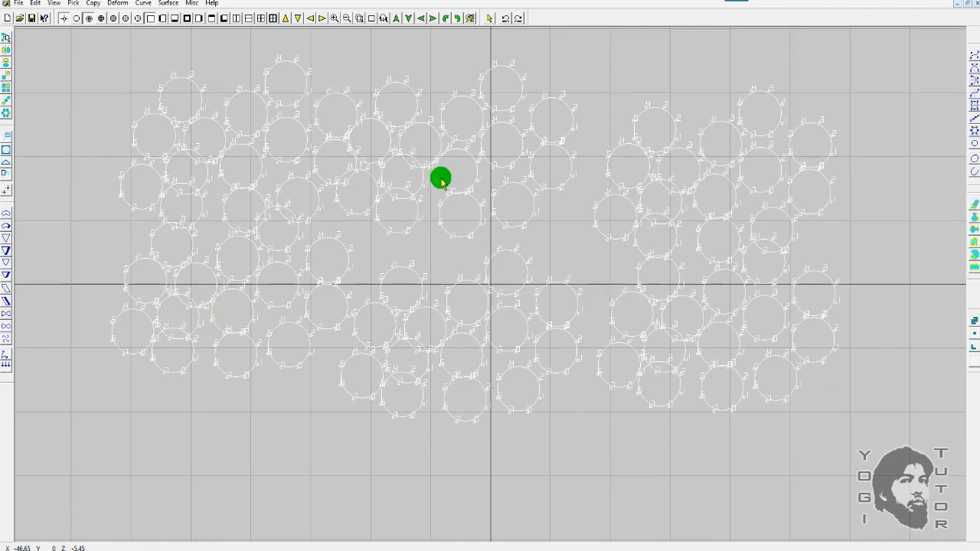
# Step: Cut all six circle groups together and paste copies of them across the workspace
pyautogui.scroll(-4, 441, 180)
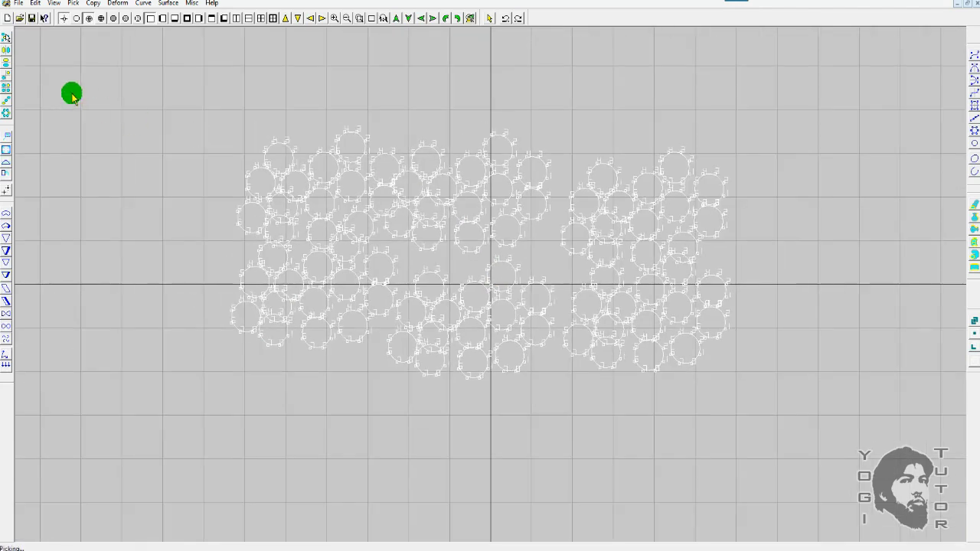
pyautogui.click(6, 39)
pyautogui.moveTo(191, 166); pyautogui.dragTo(295, 225)
pyautogui.moveTo(682, 220); pyautogui.dragTo(688, 212)
pyautogui.moveTo(674, 415); pyautogui.dragTo(668, 432)
pyautogui.moveTo(272, 402); pyautogui.dragTo(268, 404)
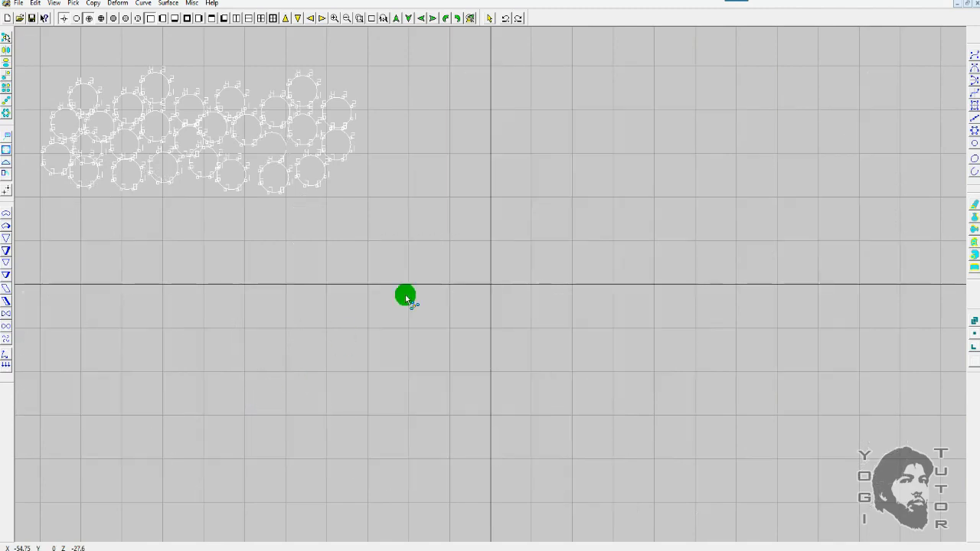
pyautogui.click(471, 255)
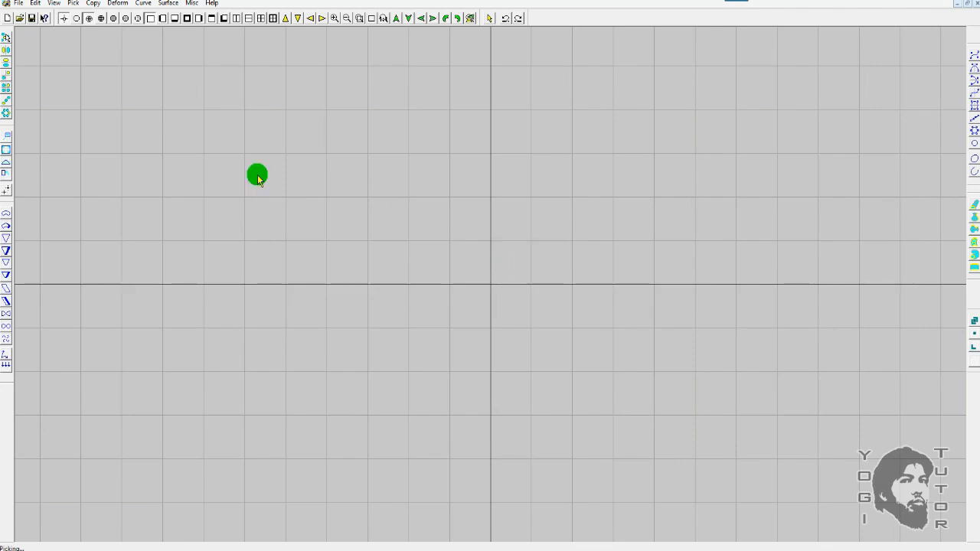
pyautogui.click(7, 63)
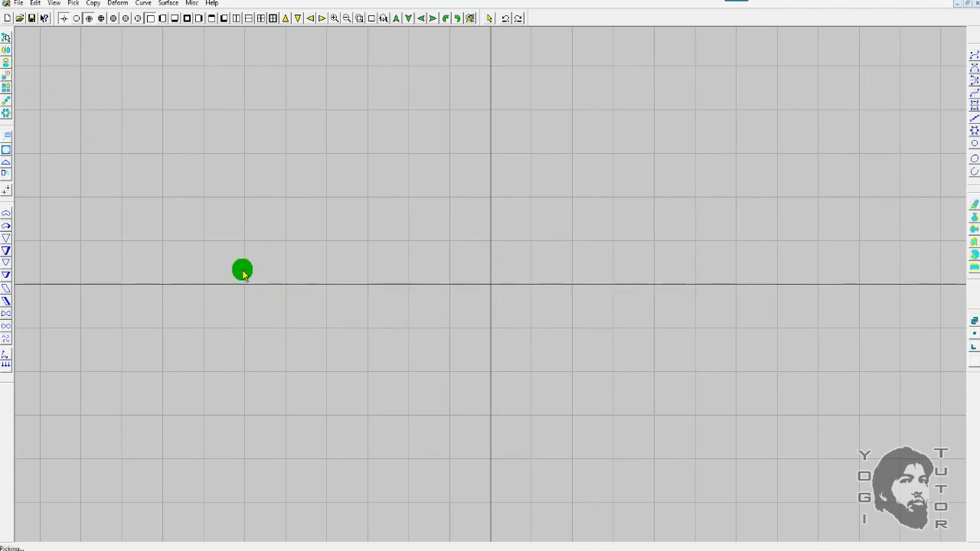
pyautogui.click(8, 53)
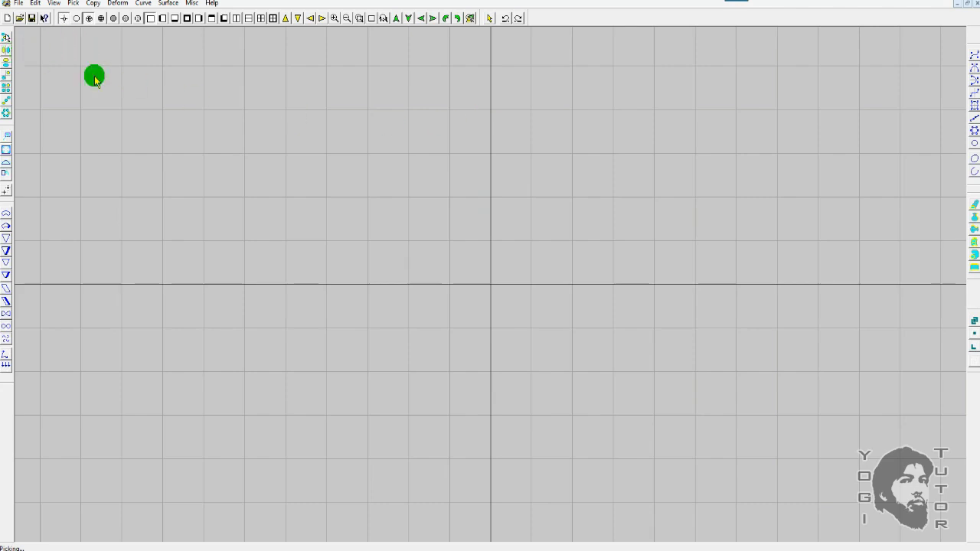
# Step: Create a new circle at the origin, keeping the diameter of 7 and 8 CVs
pyautogui.click(975, 144)
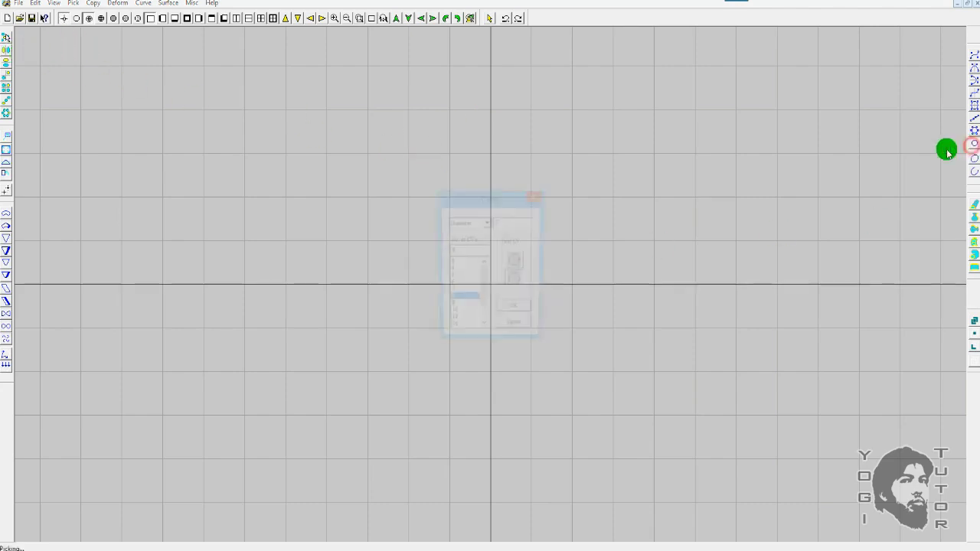
pyautogui.click(519, 310)
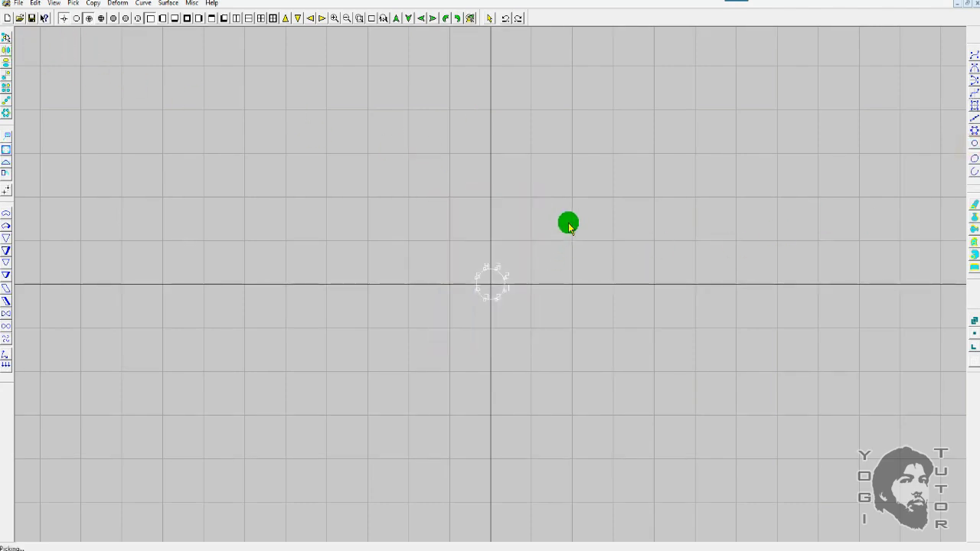
pyautogui.scroll(12, 585, 211)
pyautogui.scroll(4, 592, 205)
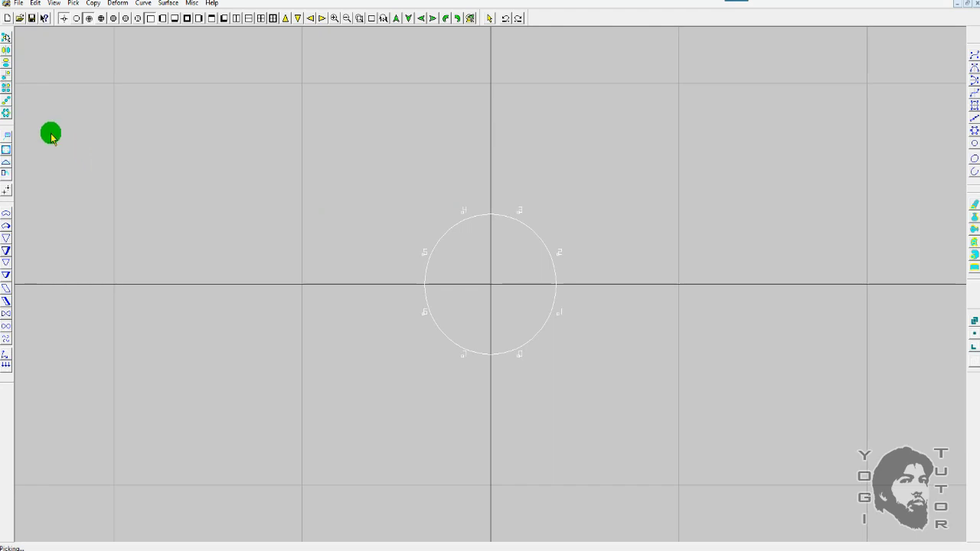
# Step: Move the circle about 6.1 units along negative X and make a mirrored copy across the vertical axis
pyautogui.click(7, 137)
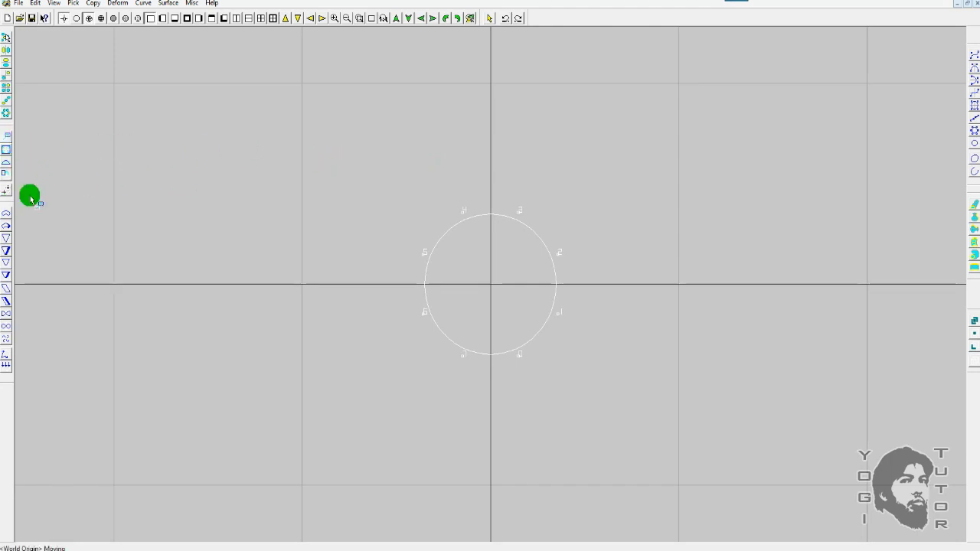
pyautogui.click(411, 146)
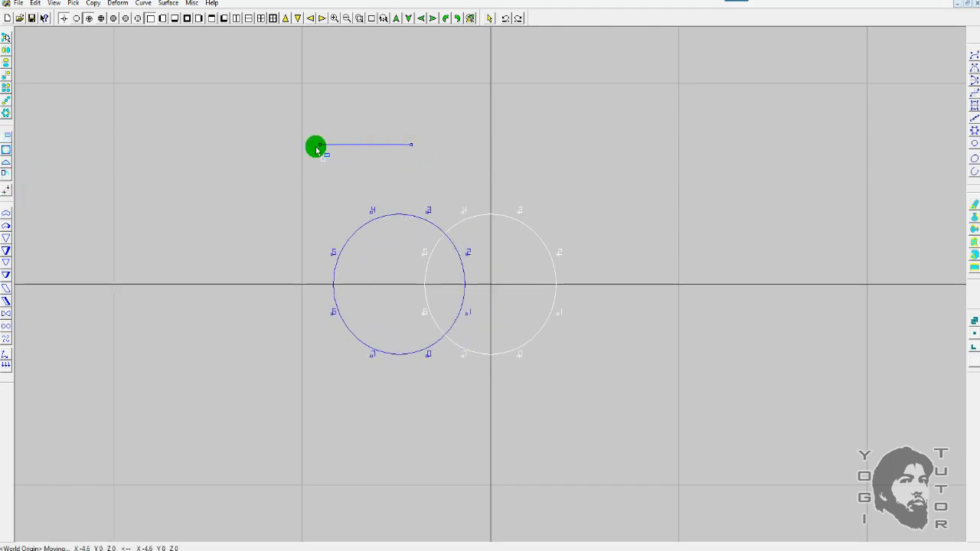
pyautogui.click(290, 150)
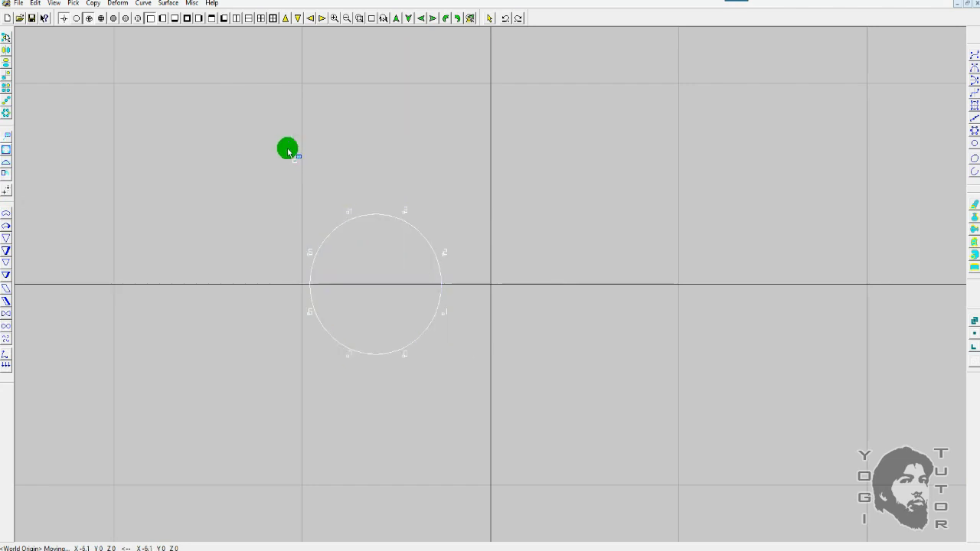
pyautogui.click(8, 51)
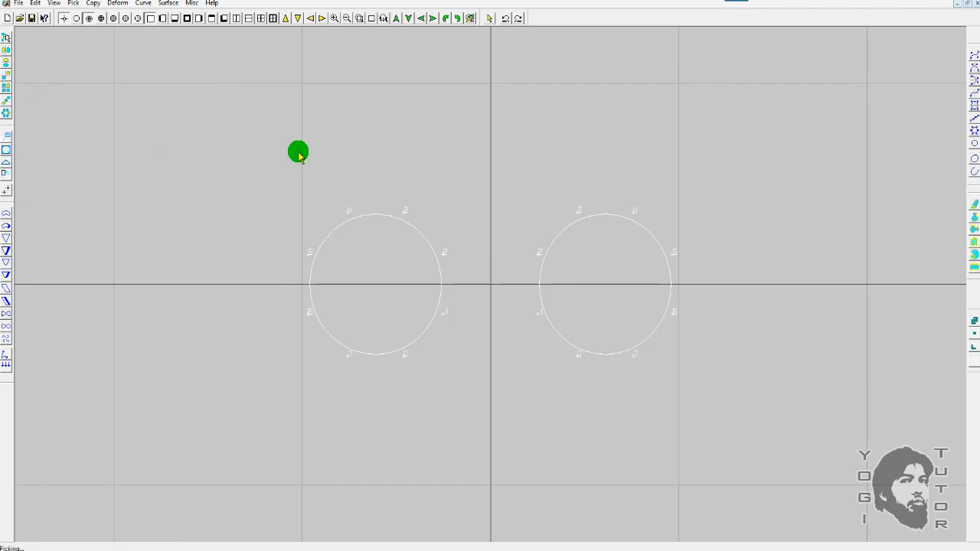
# Step: Undo the mirrored copy and repeat the Vertical Mirror Copy with the circle moved about 13.25 units along positive X
pyautogui.hotkey('ctrl', 'z')
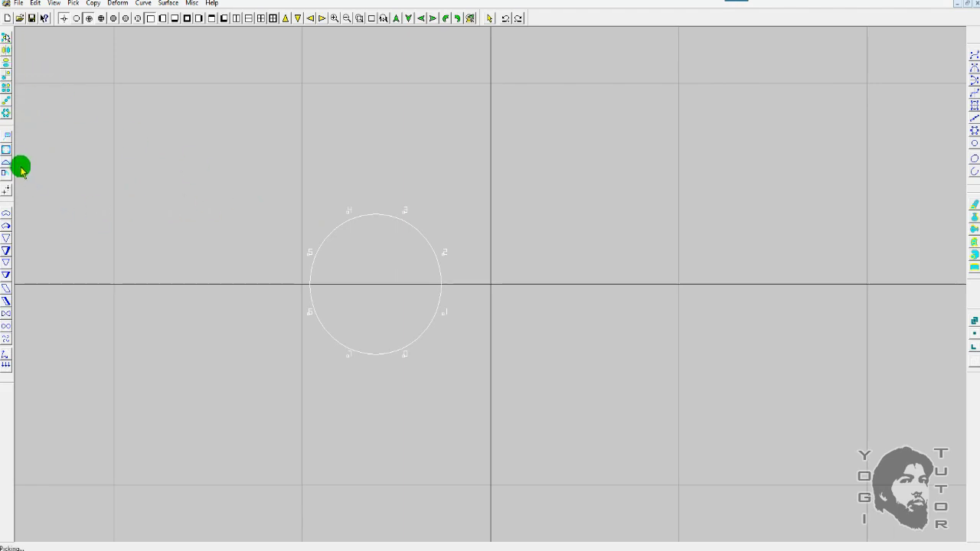
pyautogui.click(7, 134)
pyautogui.click(120, 156)
pyautogui.click(367, 162)
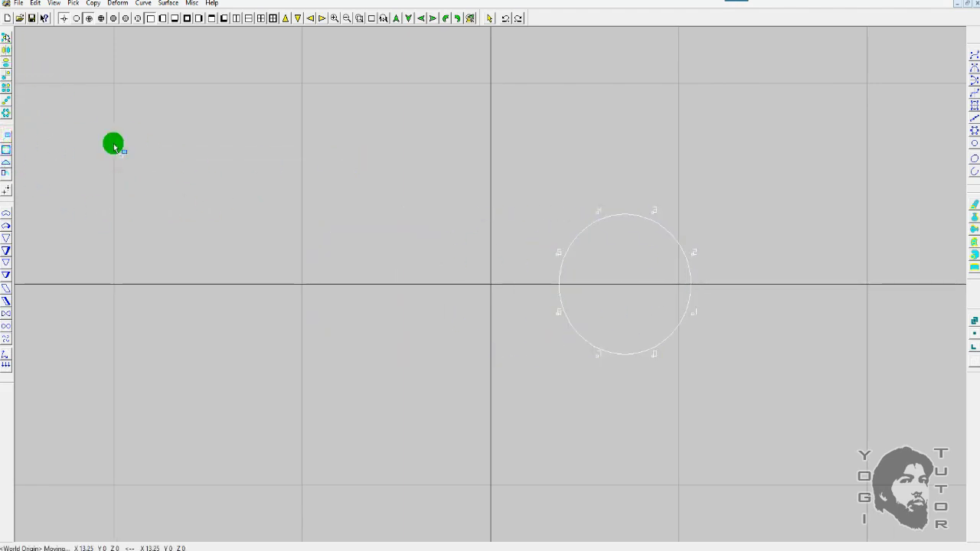
pyautogui.click(6, 50)
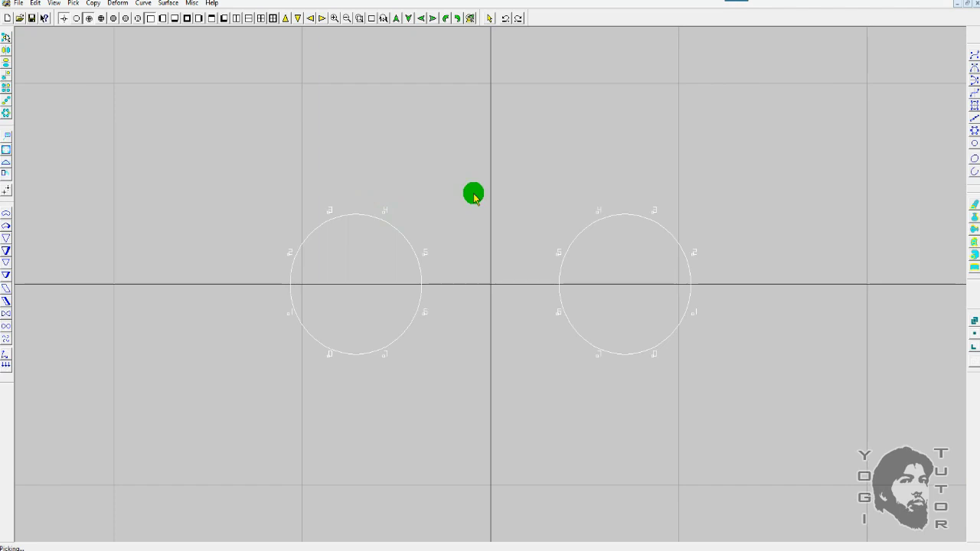
# Step: Undo the mirrored copy and the circle's moves back to its original position at the origin
pyautogui.hotkey('ctrl', 'z')
pyautogui.hotkey('ctrl', 'z')
pyautogui.hotkey('ctrl', 'z')
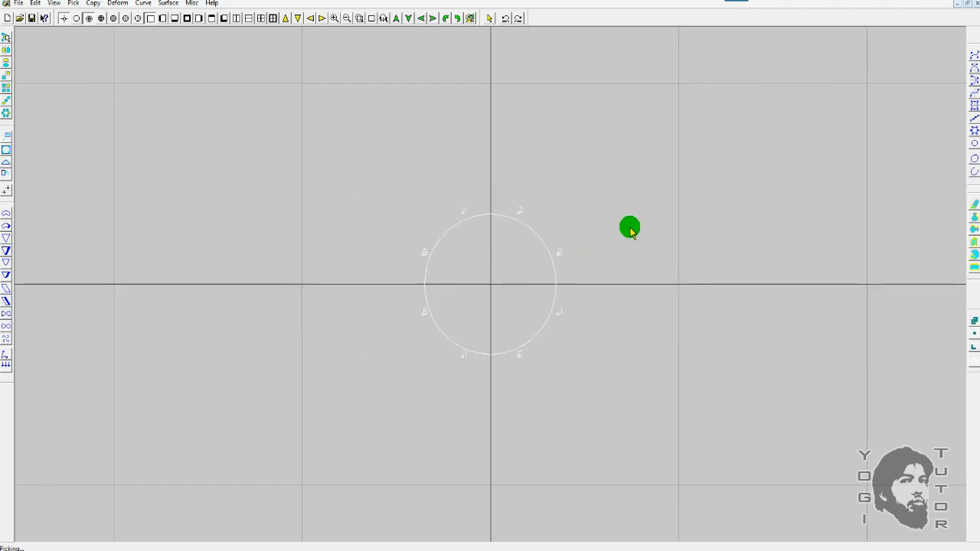
pyautogui.hotkey('ctrl', 'z')
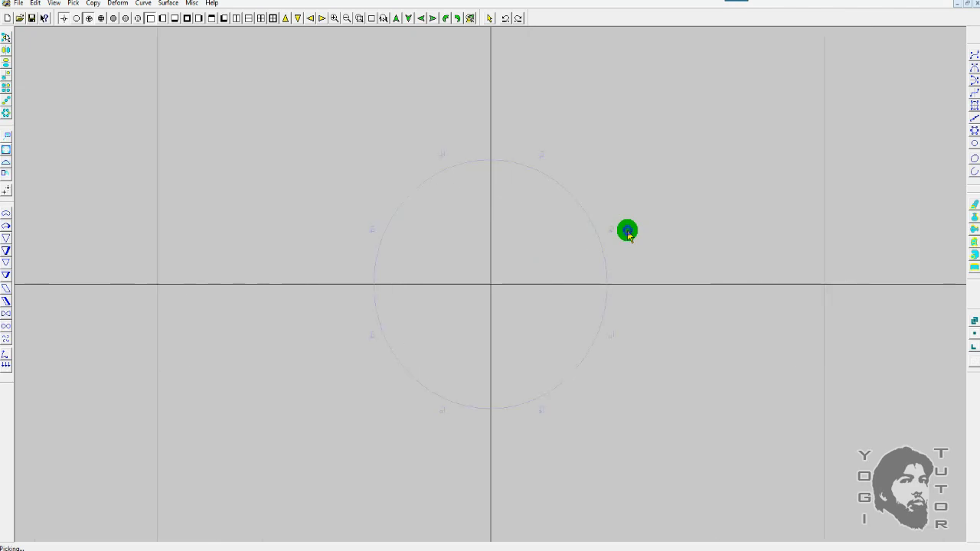
# Step: Try a Vertical Mirror Copy with the circle shifted about 0.26 units along negative X, and undo both changes
pyautogui.click(569, 204)
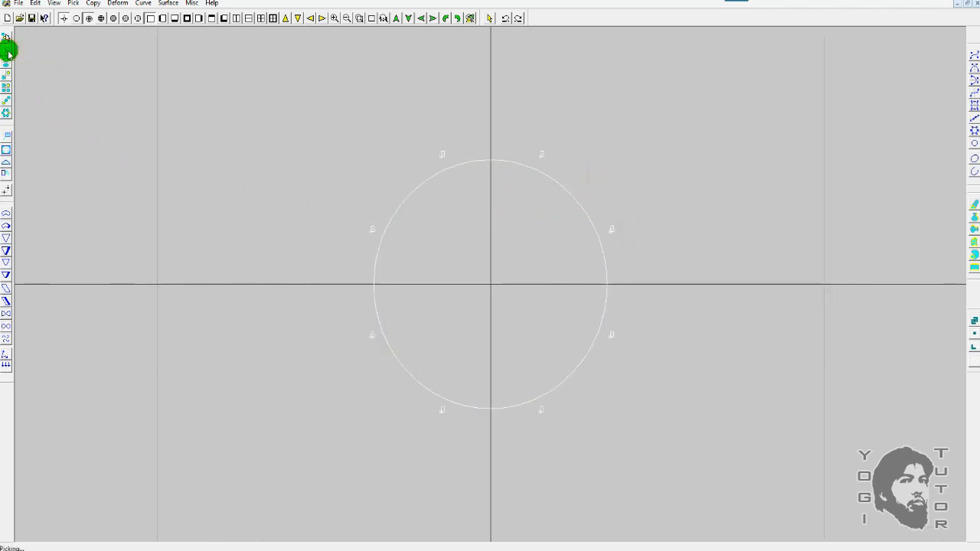
pyautogui.click(260, 117)
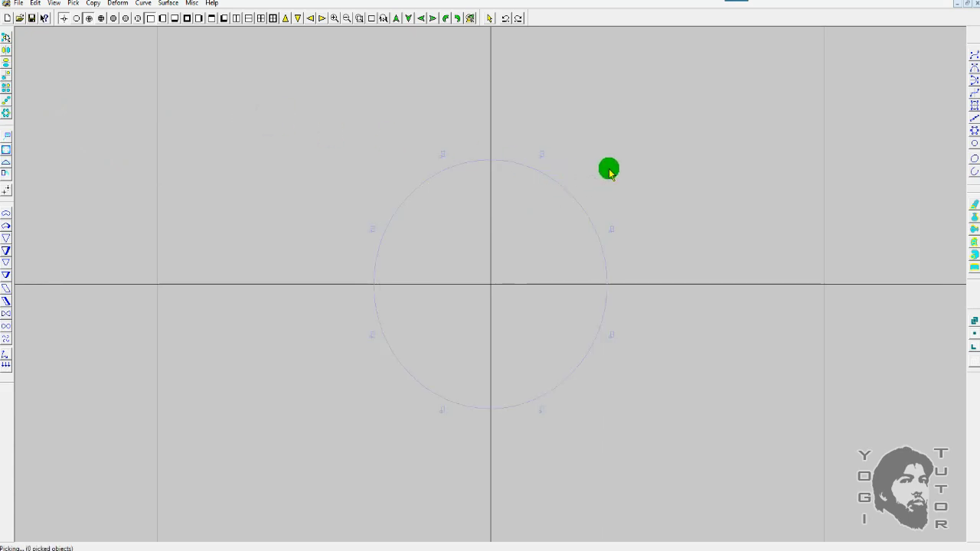
pyautogui.scroll(2, 582, 161)
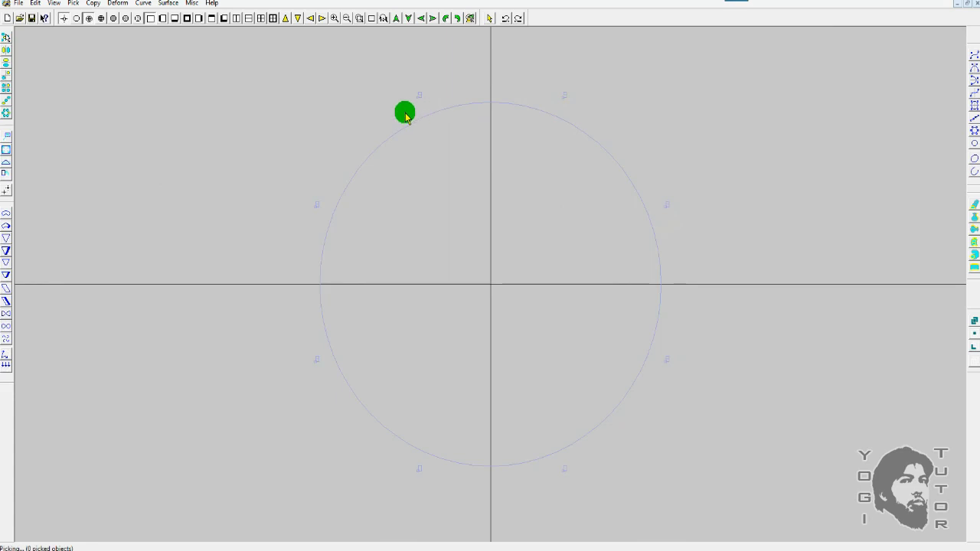
pyautogui.scroll(-2, 530, 220)
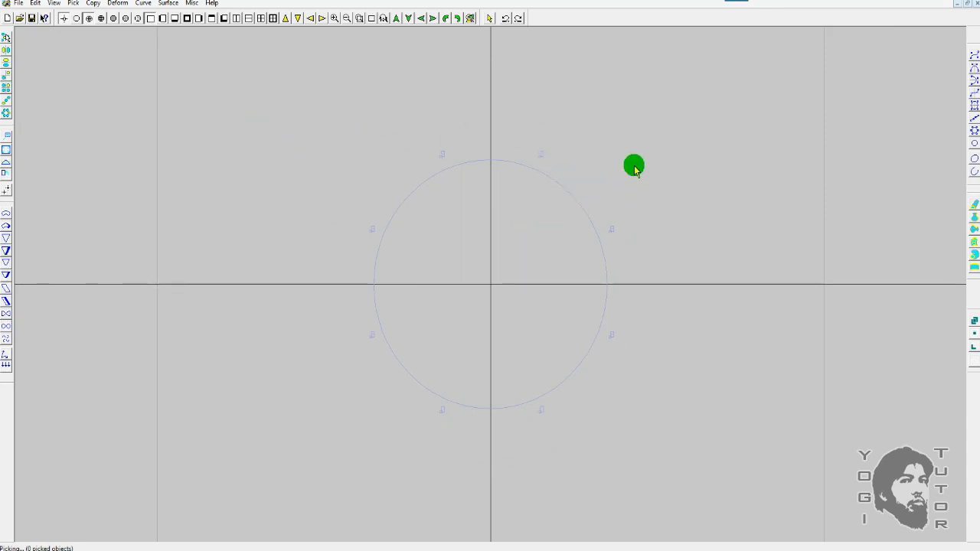
pyautogui.press('space')
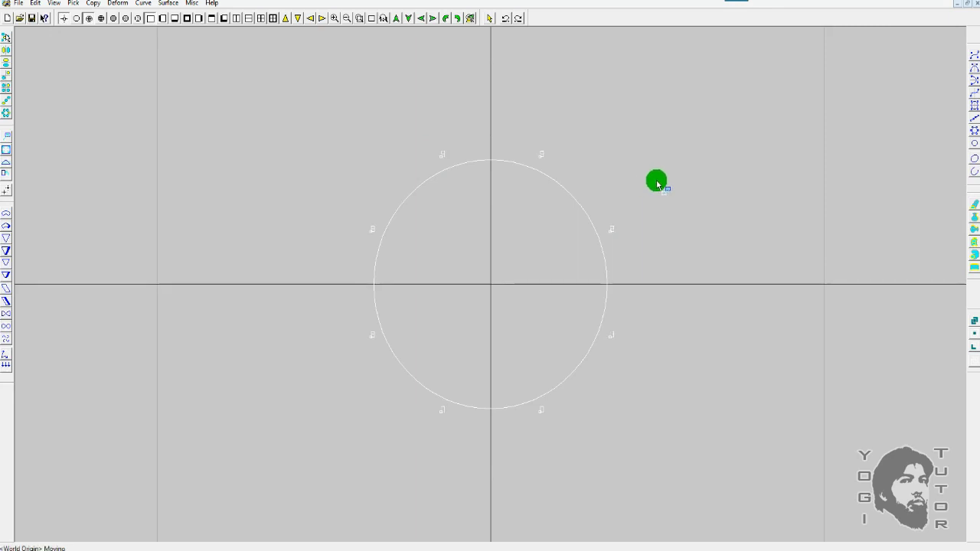
pyautogui.moveTo(656, 184); pyautogui.dragTo(646, 184)
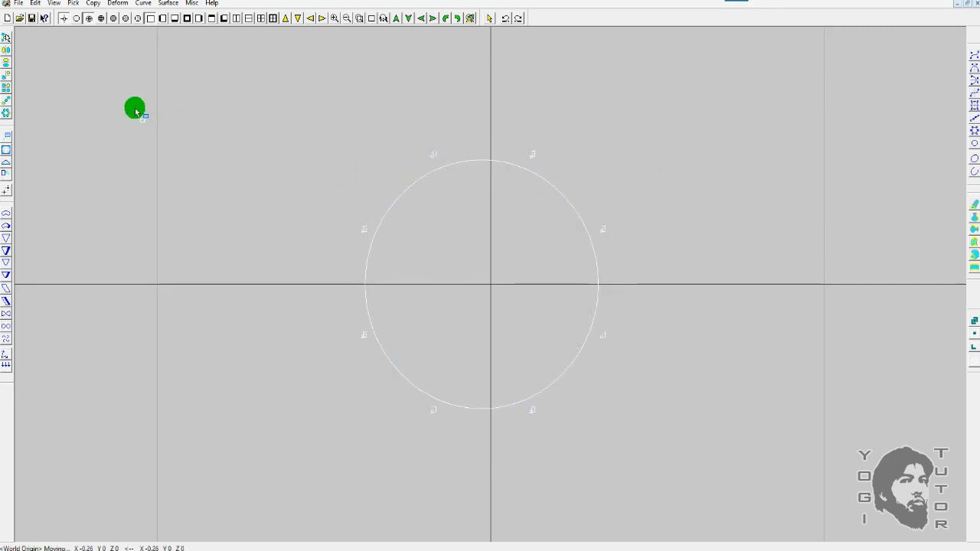
pyautogui.click(6, 50)
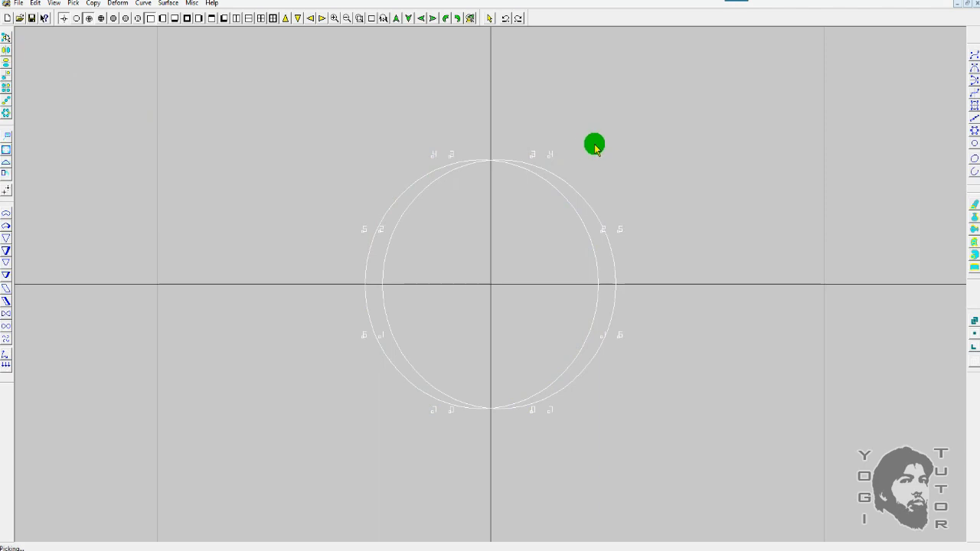
pyautogui.hotkey('ctrl', 'z')
pyautogui.hotkey('ctrl', 'z')
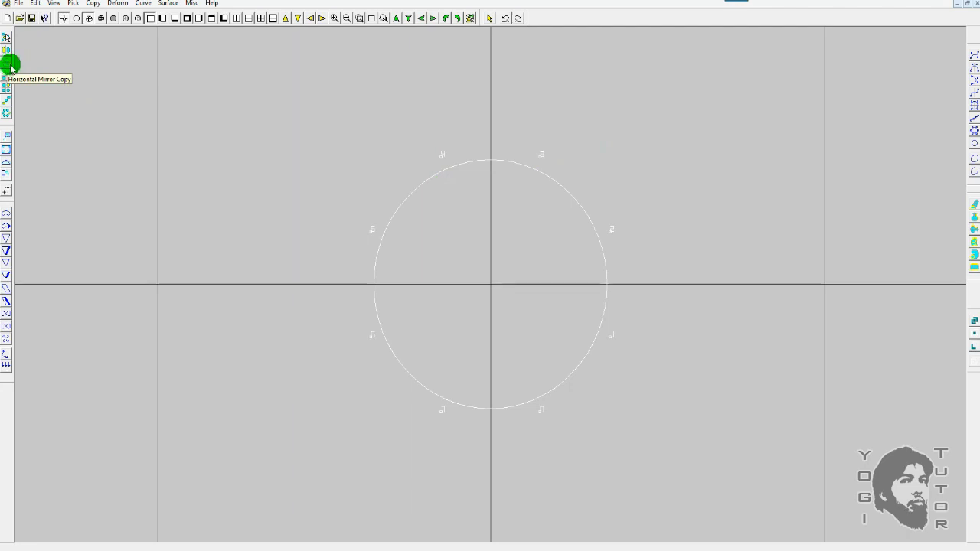
# Step: Move the circle about 0.8 units along positive Z and try a Horizontal Mirror Copy, undoing only the copy
pyautogui.scroll(-1, 566, 184)
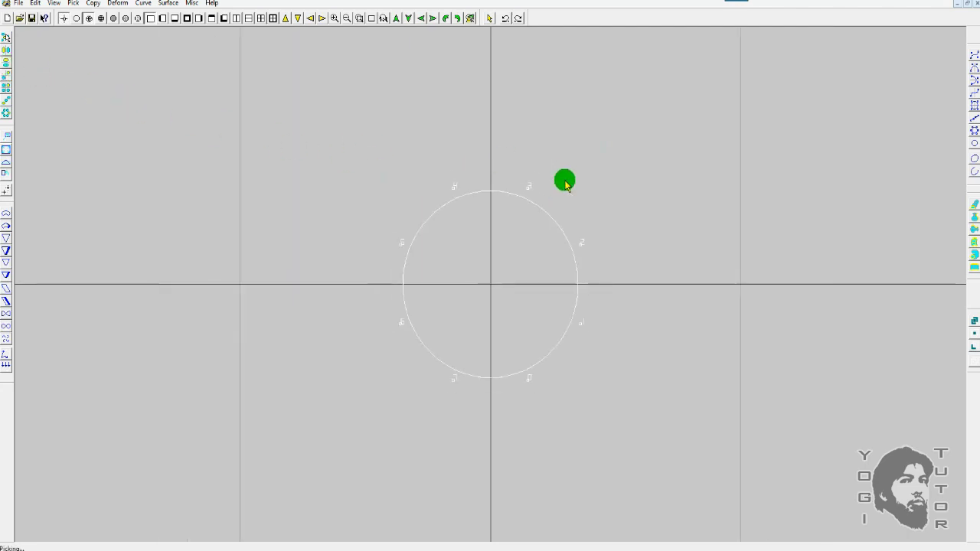
pyautogui.scroll(1, 574, 191)
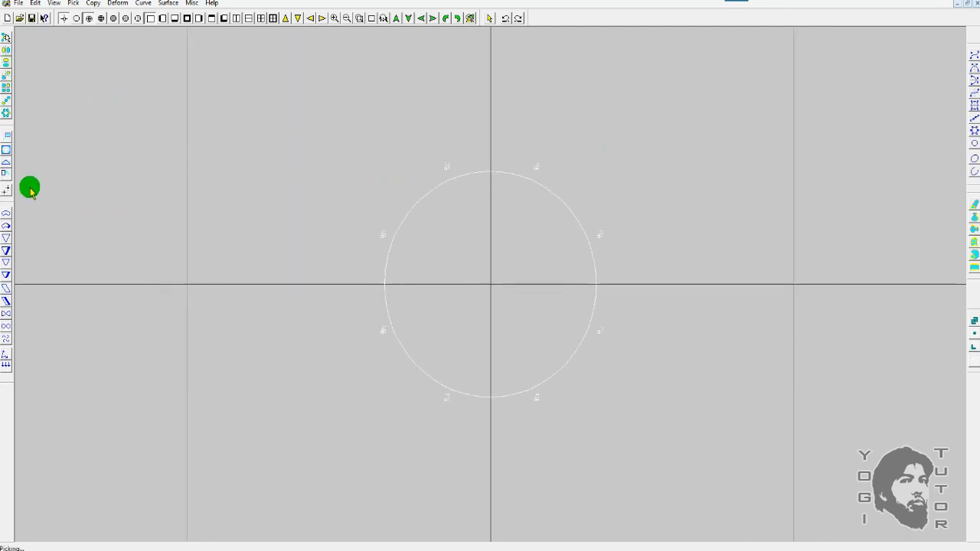
pyautogui.click(8, 135)
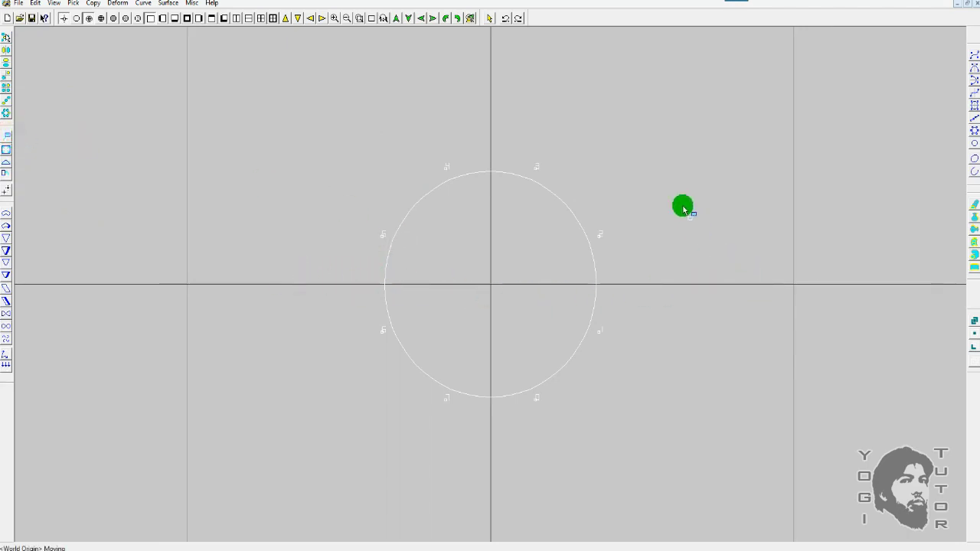
pyautogui.moveTo(659, 214); pyautogui.dragTo(656, 191)
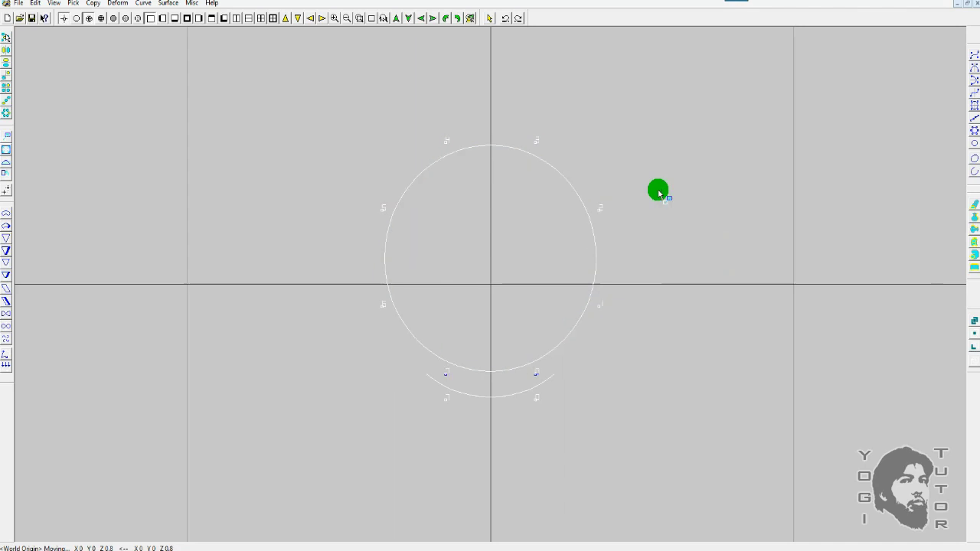
pyautogui.click(4, 66)
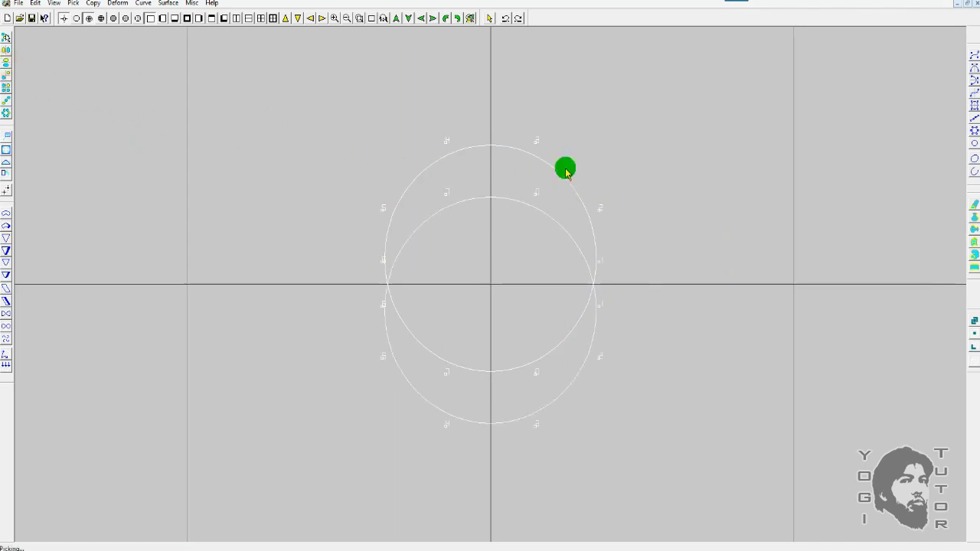
pyautogui.hotkey('ctrl', 'z')
# Step: Try a Horizontal Mirror Copy with the circle moved entirely below the horizontal axis, and undo both changes
pyautogui.click(633, 144)
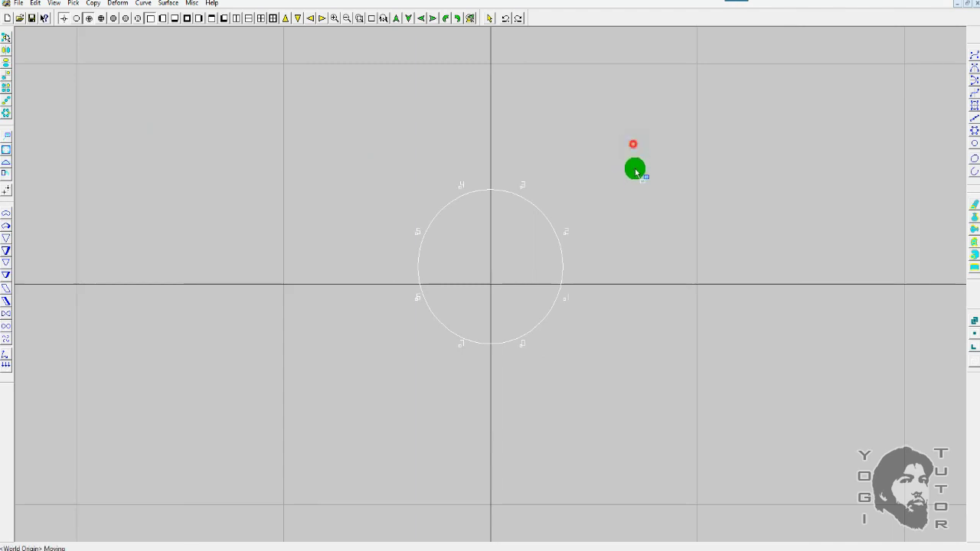
pyautogui.click(643, 256)
pyautogui.click(5, 67)
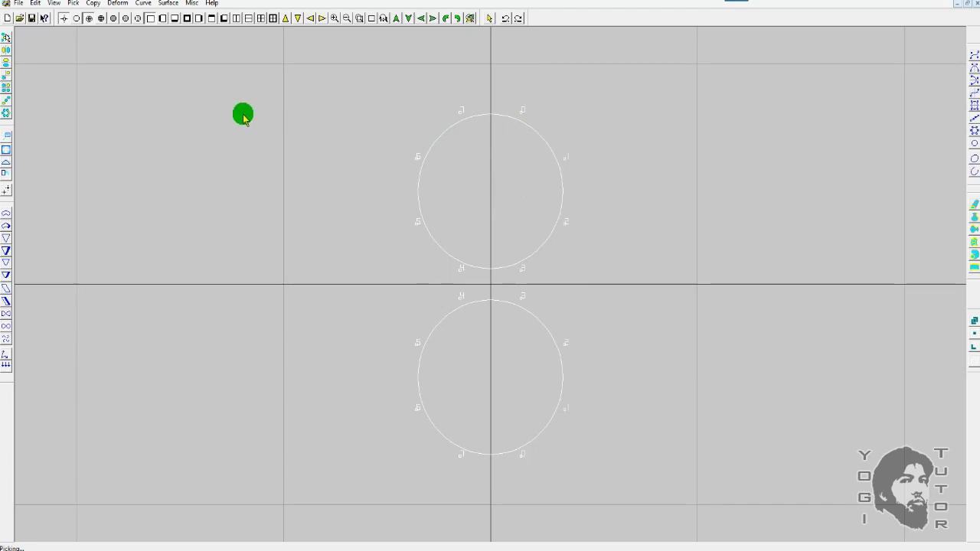
pyautogui.click(7, 77)
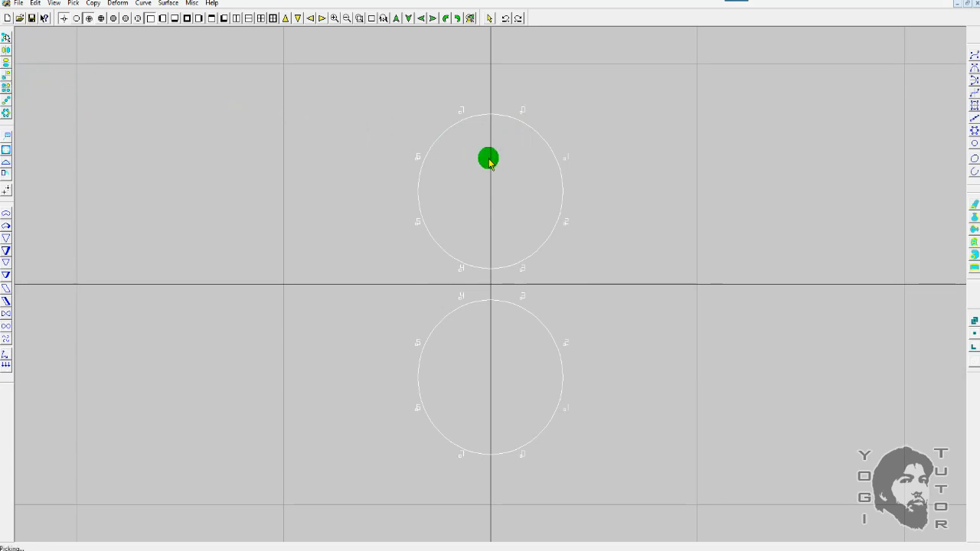
pyautogui.click(490, 163)
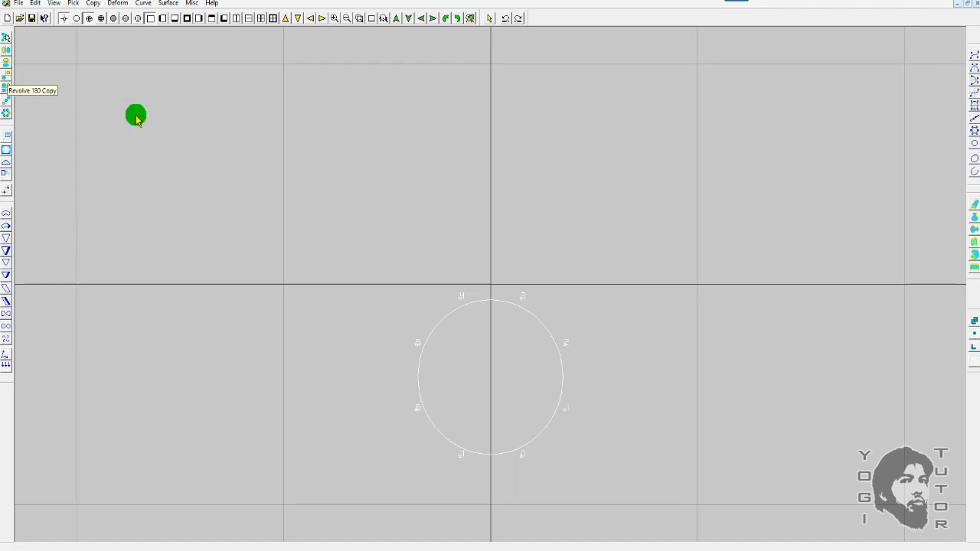
pyautogui.hotkey('ctrl', 'z')
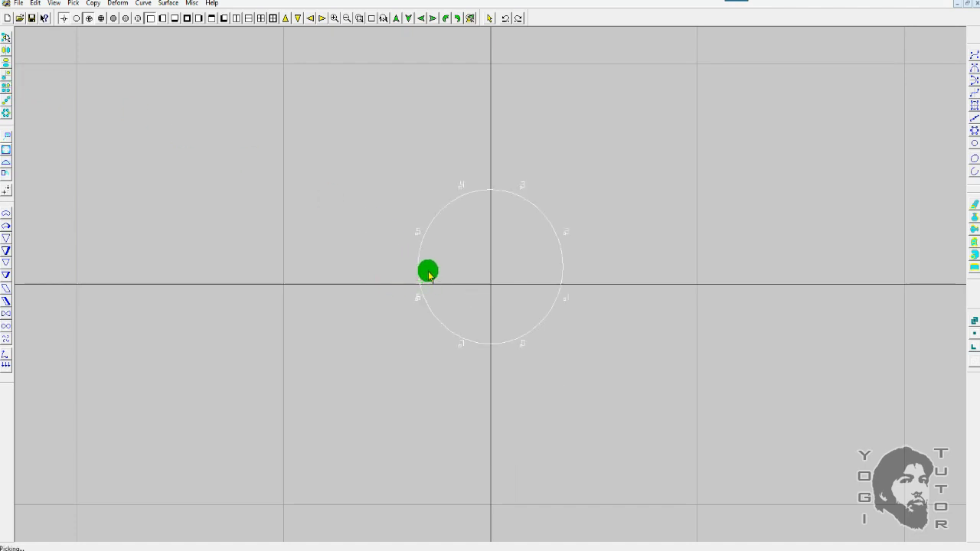
# Step: Move the circle about 4.29 units along X and 3.39 along Z, and make a Revolve 180 Copy
pyautogui.click(8, 135)
pyautogui.moveTo(407, 232); pyautogui.dragTo(516, 158)
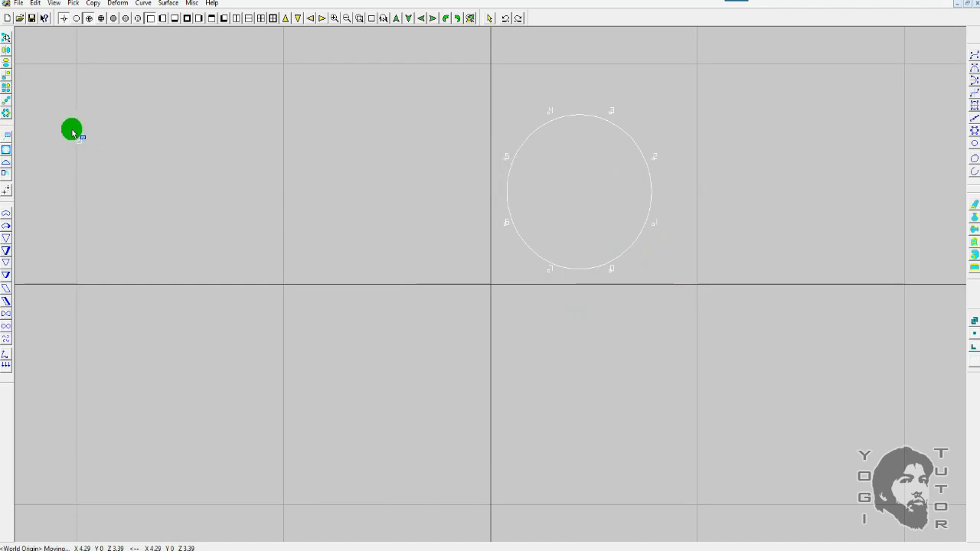
pyautogui.click(6, 74)
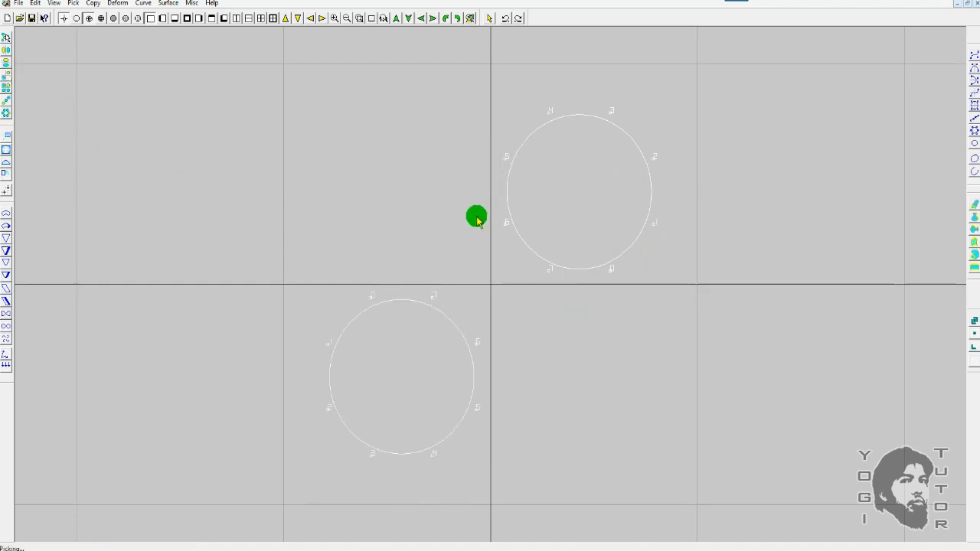
# Step: Undo the revolved copy and repeat it with the circle moved about 1.41 units along negative X
pyautogui.click(557, 191)
pyautogui.moveTo(585, 175); pyautogui.dragTo(562, 176)
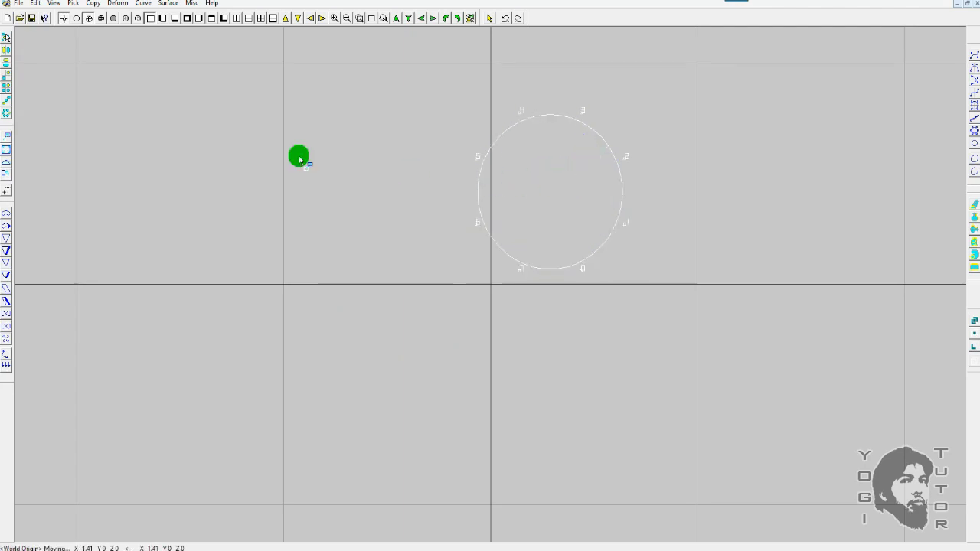
pyautogui.click(7, 77)
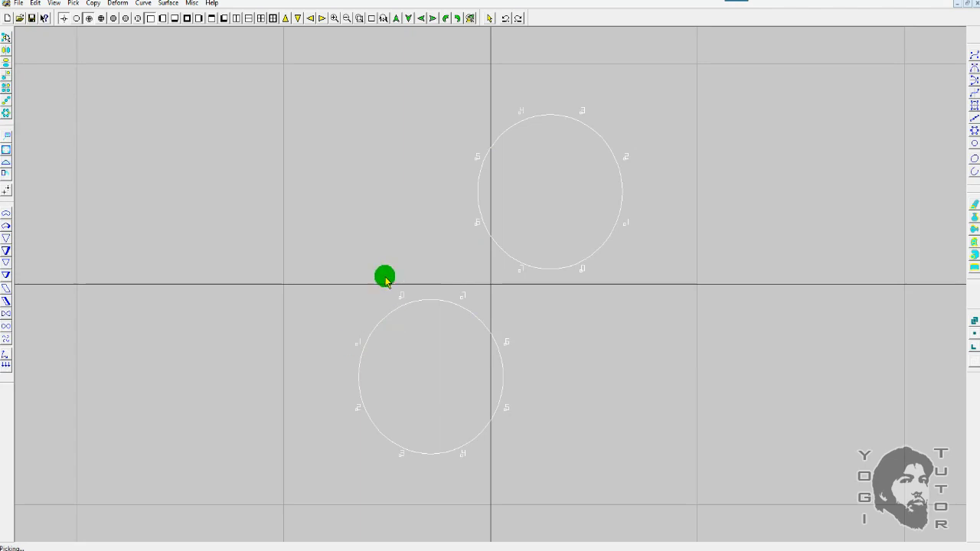
# Step: Draw a straight diagonal line through the origin, from the upper-left quadrant to the lower-right quadrant
pyautogui.click(975, 90)
pyautogui.click(639, 144)
pyautogui.moveTo(617, 110); pyautogui.dragTo(398, 131)
# Step: Move the upper circle about 5.33 units along negative X and make a Revolve 180 Copy of it
pyautogui.press('space')
pyautogui.rightClick(549, 158)
pyautogui.click(585, 166)
pyautogui.moveTo(700, 131); pyautogui.dragTo(590, 135)
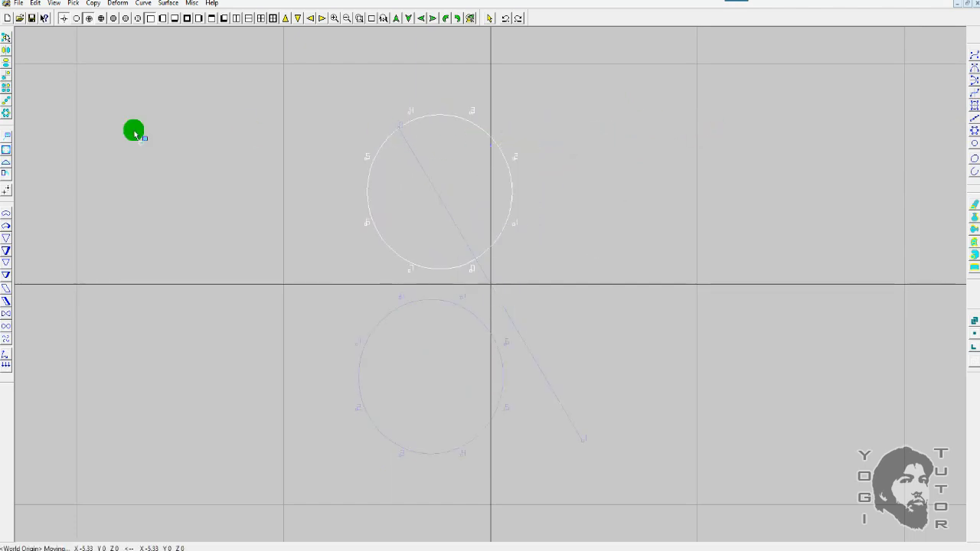
pyautogui.click(6, 78)
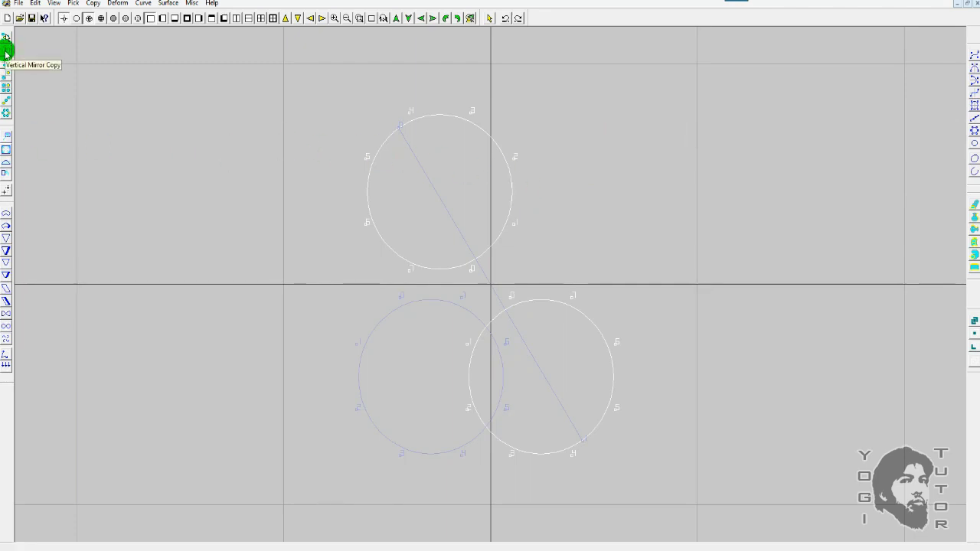
# Step: Delete the diagonal line and the two circles below the horizontal axis
pyautogui.click(607, 225)
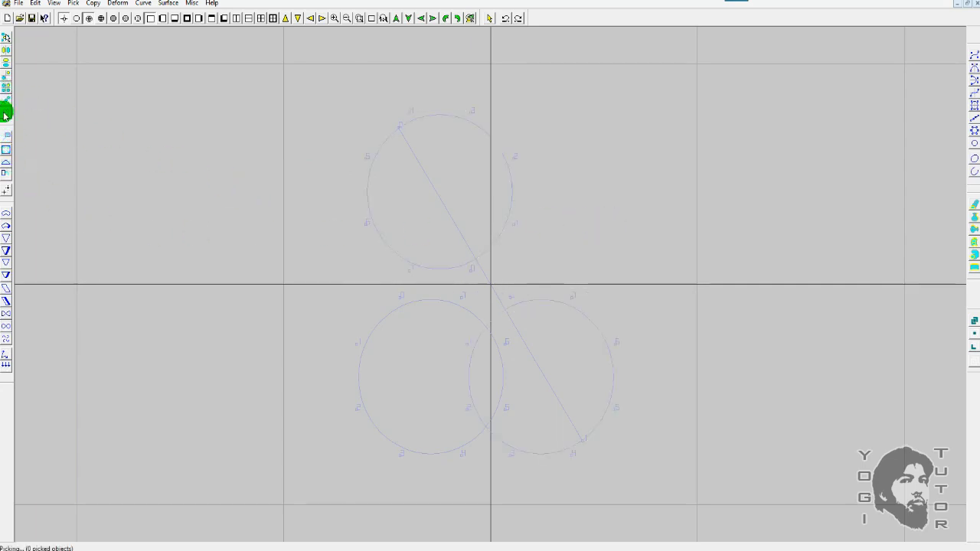
pyautogui.click(591, 360)
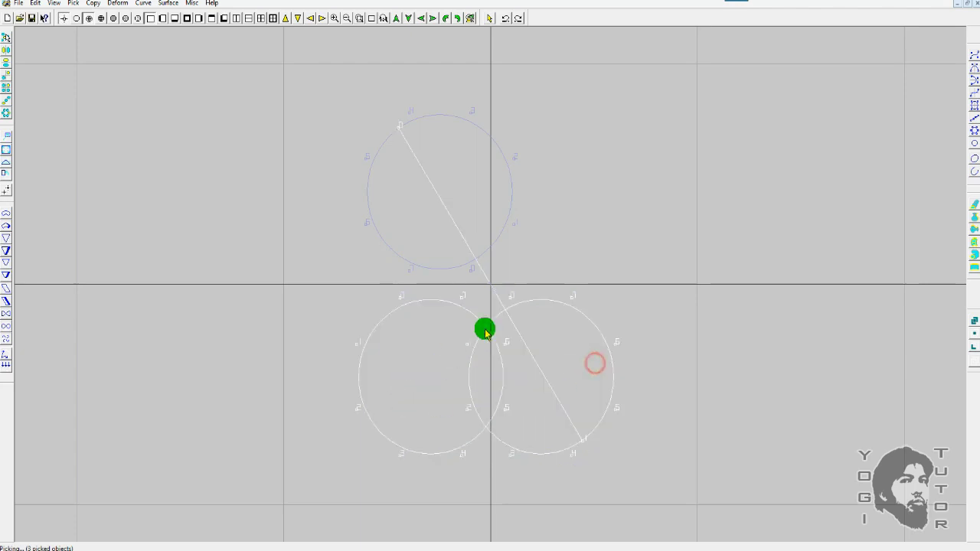
pyautogui.press('Delete')
# Step: Move the remaining circle about 6.75 units along X, and try mirroring it into all four quadrants, undoing only the copies
pyautogui.click(442, 208)
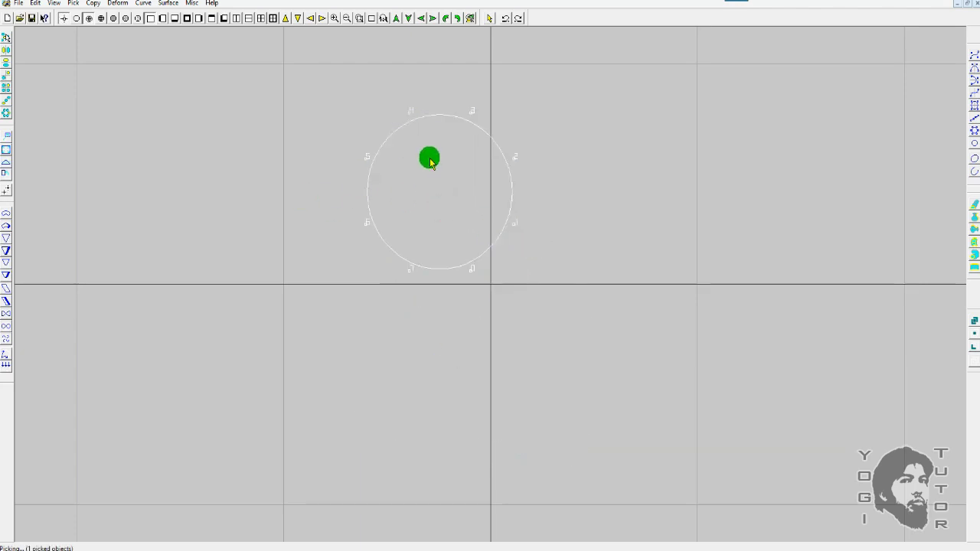
pyautogui.press('m')
pyautogui.moveTo(421, 135); pyautogui.dragTo(559, 135)
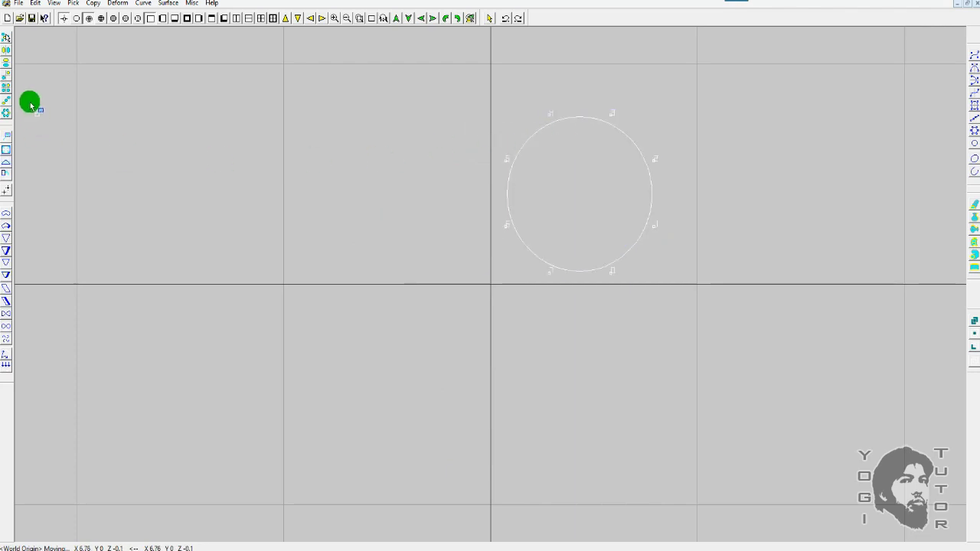
pyautogui.click(4, 89)
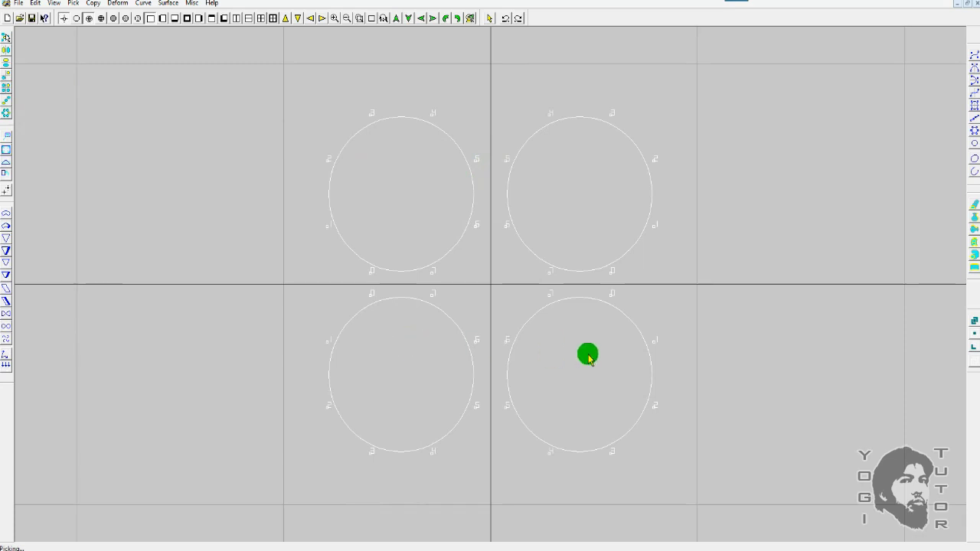
pyautogui.hotkey('ctrl', 'z')
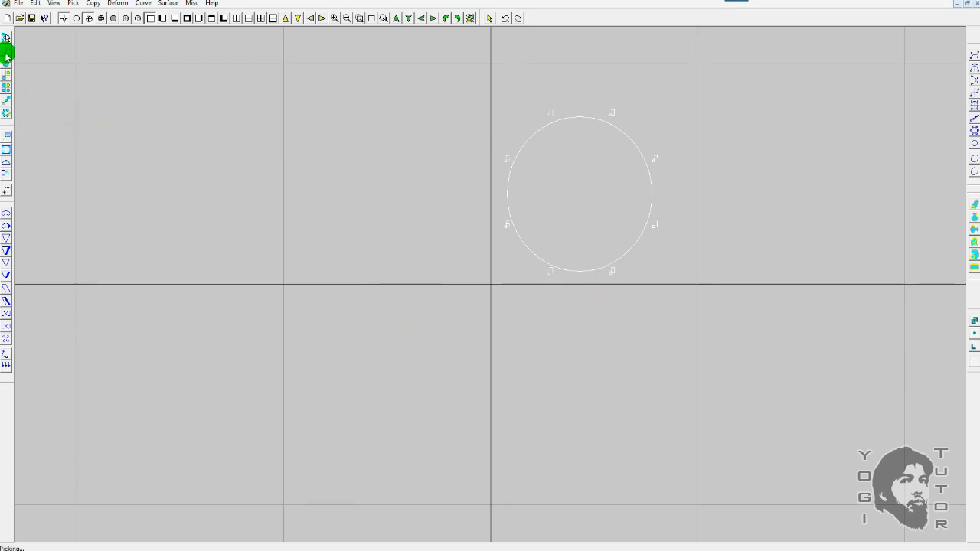
# Step: Try mirroring the circle across the vertical axis and both circles across the horizontal axis, and undo the copies
pyautogui.click(6, 61)
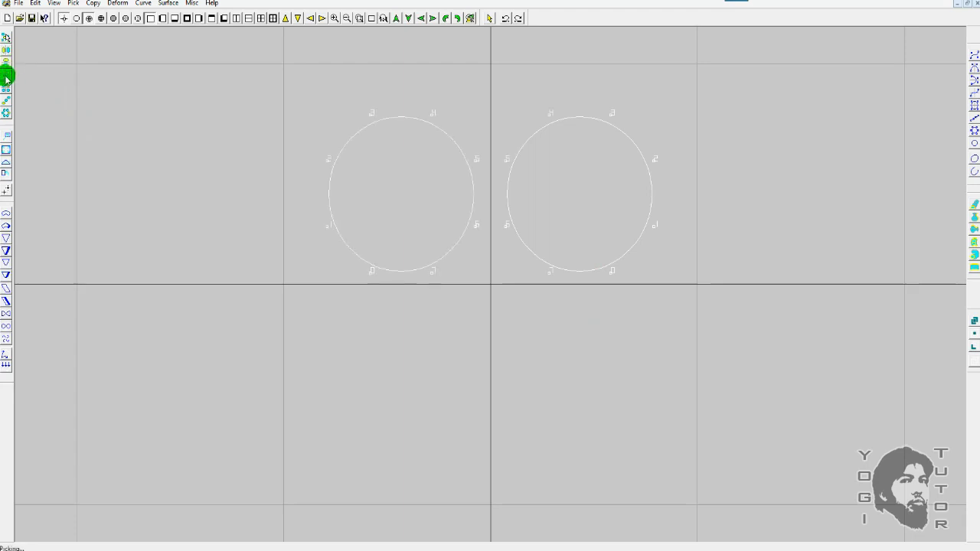
pyautogui.click(7, 67)
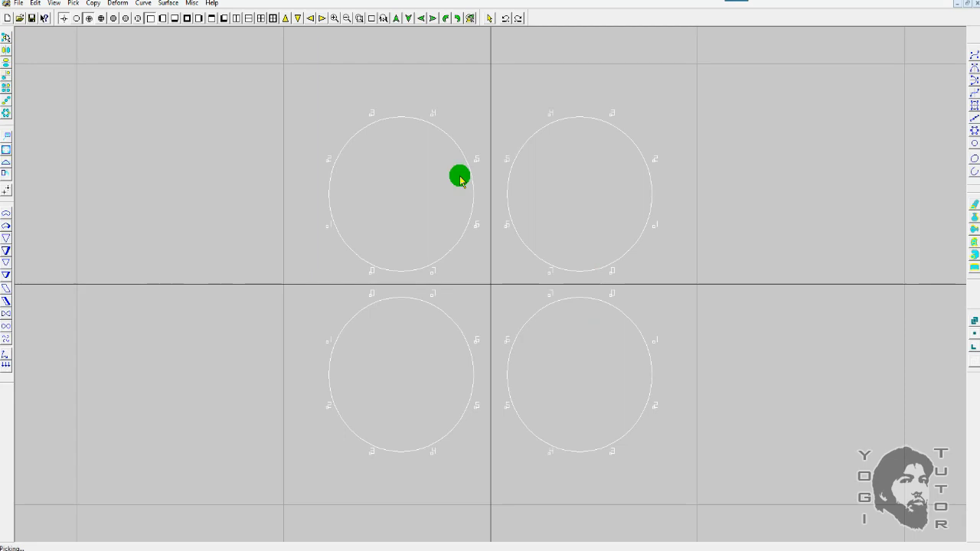
pyautogui.hotkey('ctrl', 'z')
pyautogui.hotkey('ctrl', 'z')
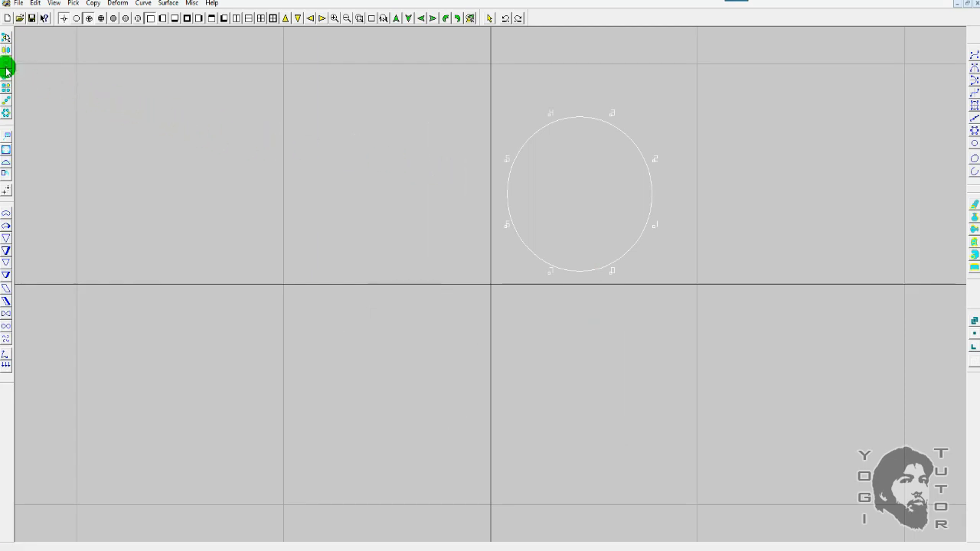
# Step: Try the two mirror copies of the circle in reverse order, across the horizontal axis first, and undo them
pyautogui.click(6, 68)
pyautogui.click(6, 49)
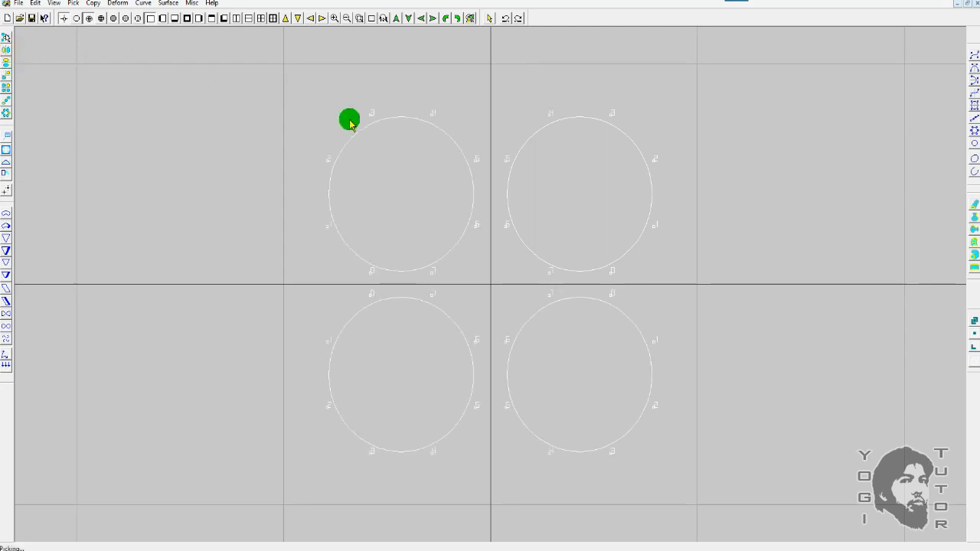
pyautogui.hotkey('ctrl', 'z')
pyautogui.hotkey('ctrl', 'z')
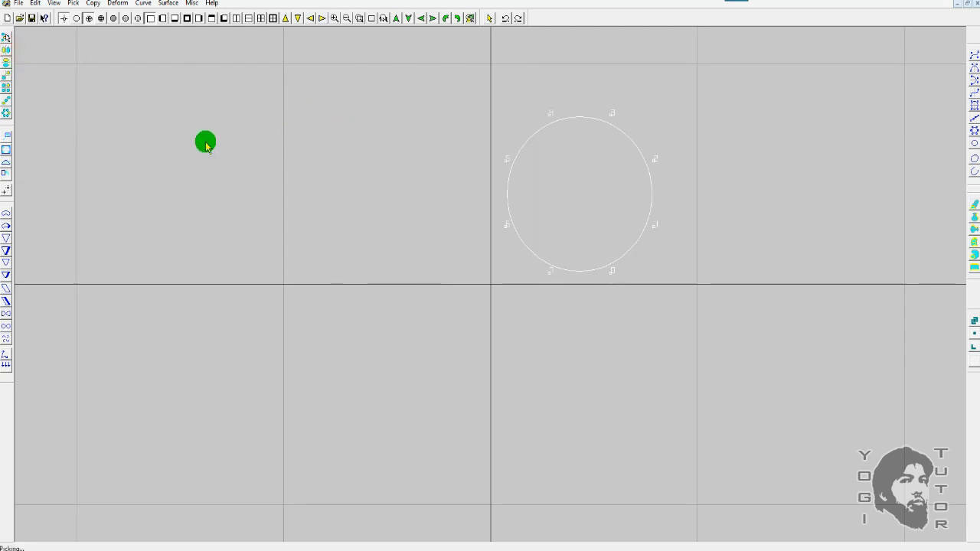
# Step: Copy the circle into all four quadrants and enclose the four circles in a rounded square curve symmetric about both axes
pyautogui.click(6, 91)
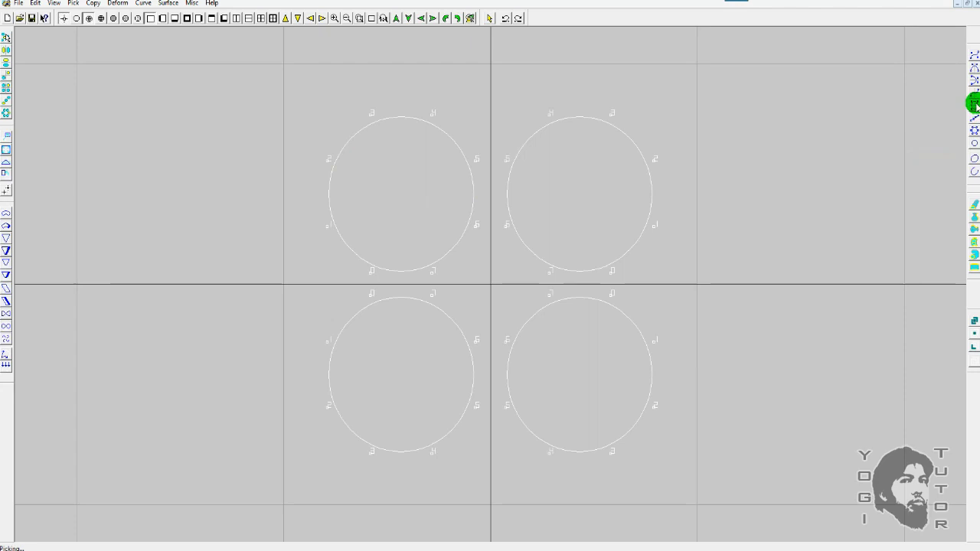
pyautogui.click(661, 92)
pyautogui.click(662, 92)
pyautogui.moveTo(661, 92)
pyautogui.mouseDown()
pyautogui.moveTo(697, 158)
pyautogui.moveTo(650, 110)
pyautogui.moveTo(661, 100)
pyautogui.moveTo(641, 94)
pyautogui.moveTo(652, 114)
pyautogui.moveTo(666, 102)
pyautogui.moveTo(681, 107)
pyautogui.moveTo(672, 105)
pyautogui.mouseUp()
pyautogui.press('space')
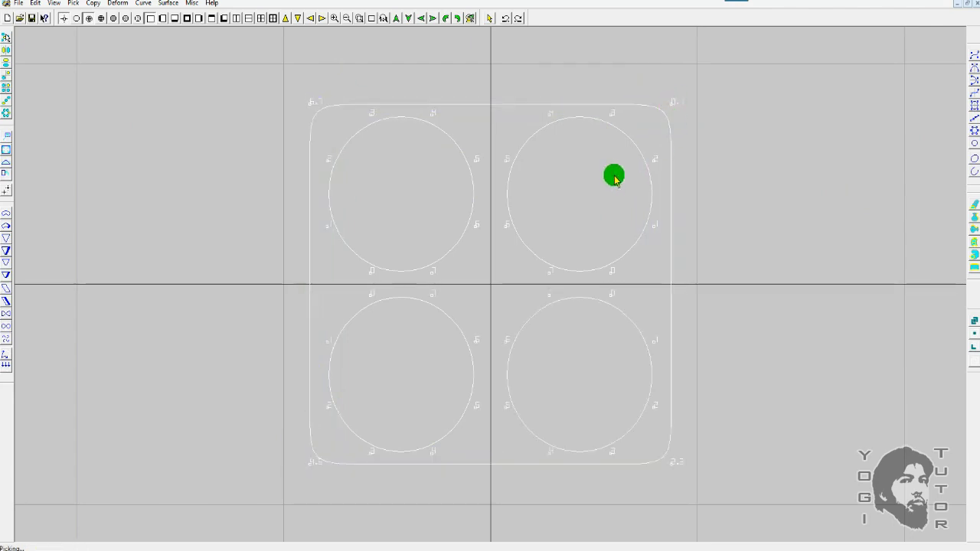
# Step: Delete the rounded square and three of the circles, keeping only the circle in the upper-left quadrant
pyautogui.scroll(-2, 560, 163)
pyautogui.click(476, 172)
pyautogui.press('Delete')
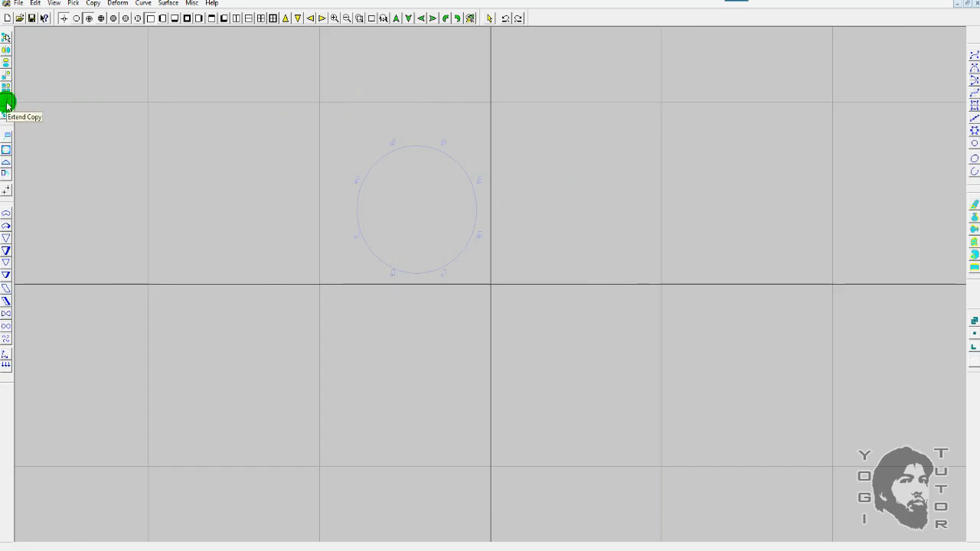
# Step: Make an Extend Copy of the remaining circle with Extend Number 5 and a horizontal distance of 10
pyautogui.moveTo(480, 157); pyautogui.dragTo(388, 180)
pyautogui.keyDown('shift'); pyautogui.moveTo(388, 171); pyautogui.dragTo(409, 176, button='right'); pyautogui.keyUp('shift')
pyautogui.keyDown('ctrl'); pyautogui.moveTo(505, 183); pyautogui.dragTo(422, 186); pyautogui.keyUp('ctrl')
pyautogui.scroll(2, 369, 206)
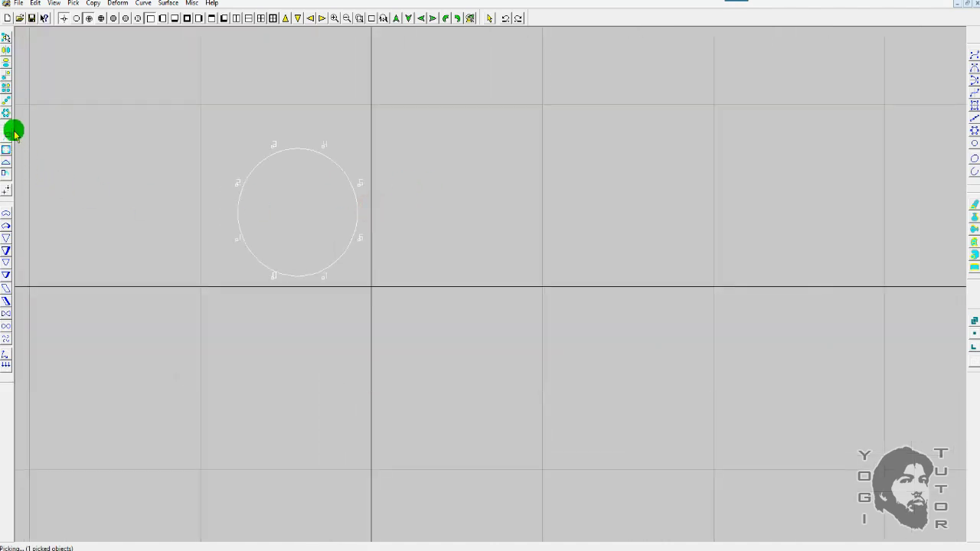
pyautogui.click(8, 100)
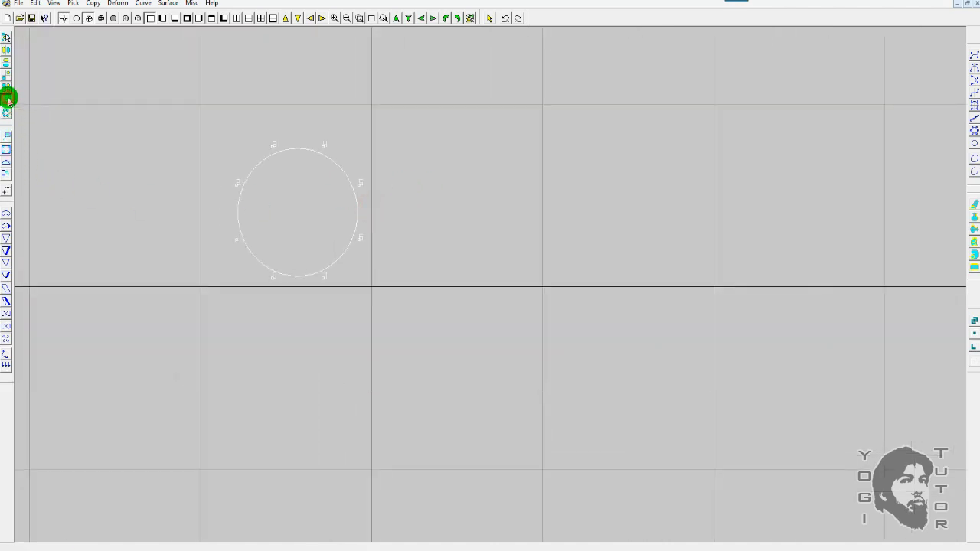
pyautogui.moveTo(235, 69); pyautogui.dragTo(479, 278)
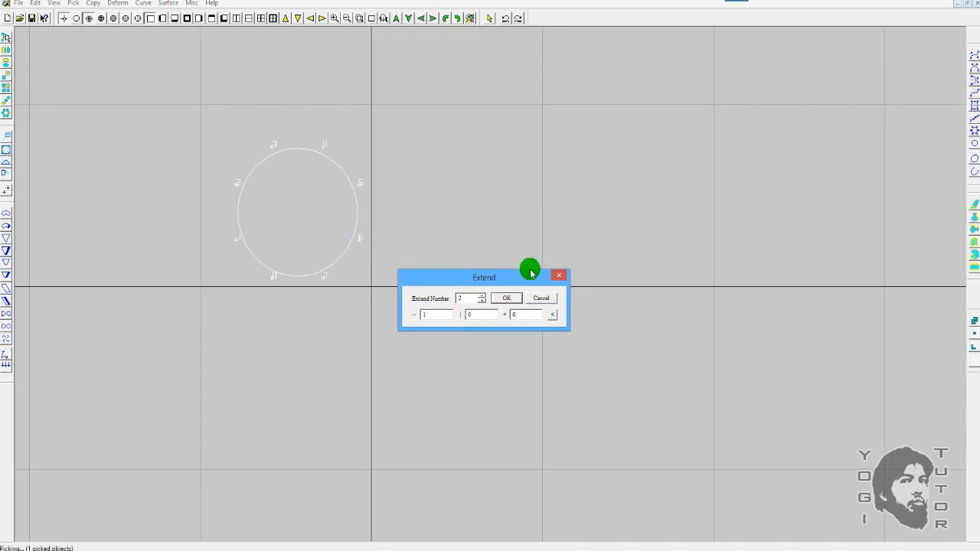
pyautogui.doubleClick(430, 316)
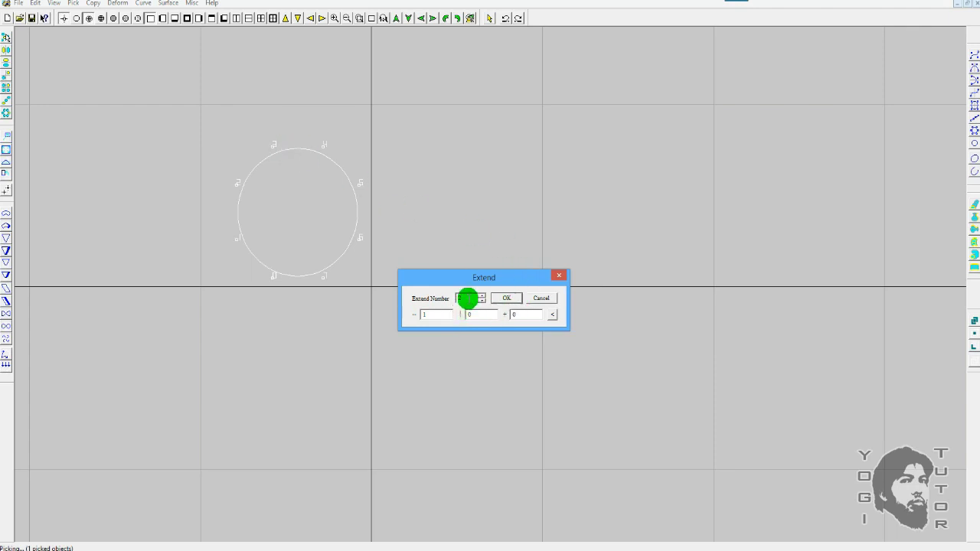
pyautogui.moveTo(468, 299); pyautogui.dragTo(441, 288)
pyautogui.write('5')
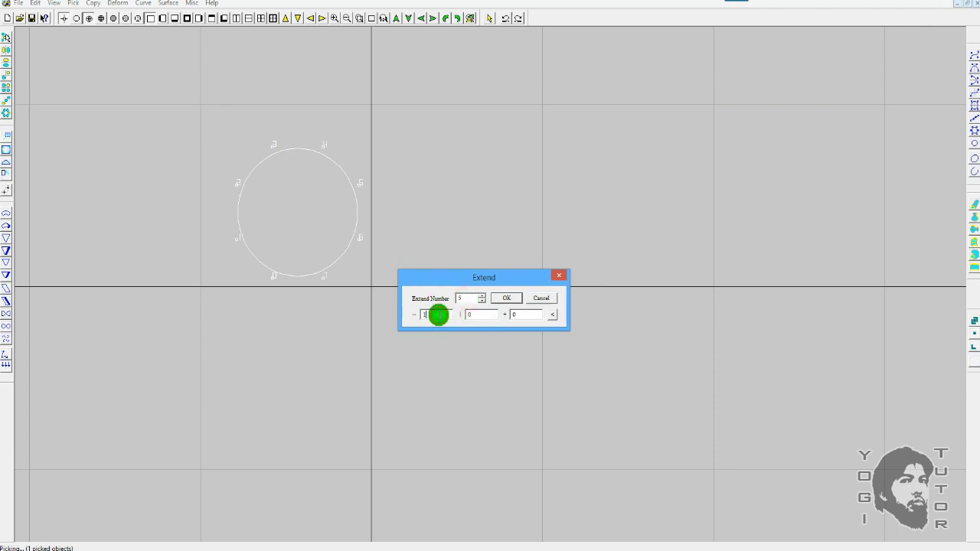
pyautogui.write('0')
pyautogui.click(508, 299)
pyautogui.scroll(-2, 504, 300)
pyautogui.keyDown('shift'); pyautogui.moveTo(585, 288); pyautogui.dragTo(578, 291); pyautogui.keyUp('shift')
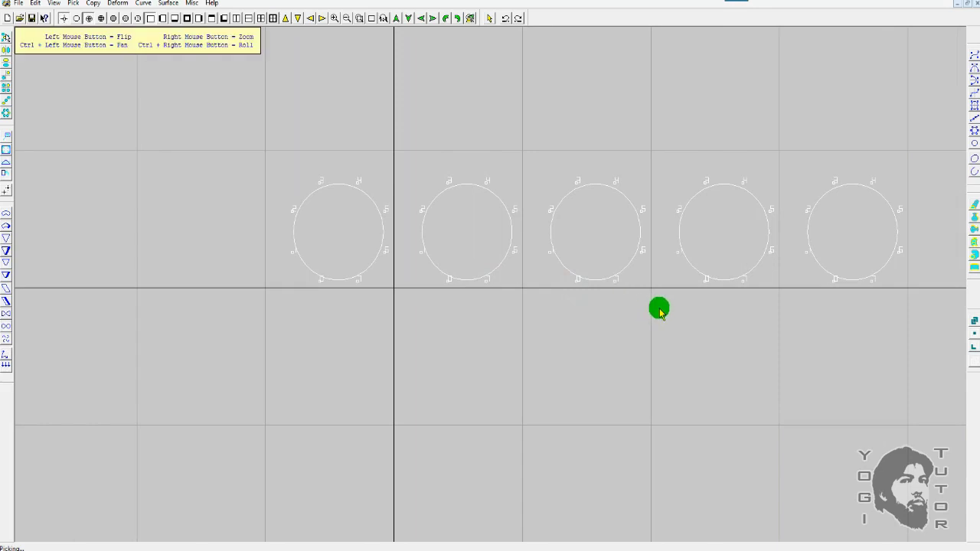
# Step: Measure the horizontal distance between the first two circles of the row, edge to edge and centre to centre, using Extend Copy
pyautogui.keyDown('ctrl'); pyautogui.keyDown('shift'); pyautogui.moveTo(668, 307); pyautogui.dragTo(636, 314); pyautogui.keyUp('shift'); pyautogui.keyUp('ctrl')
pyautogui.click(9, 102)
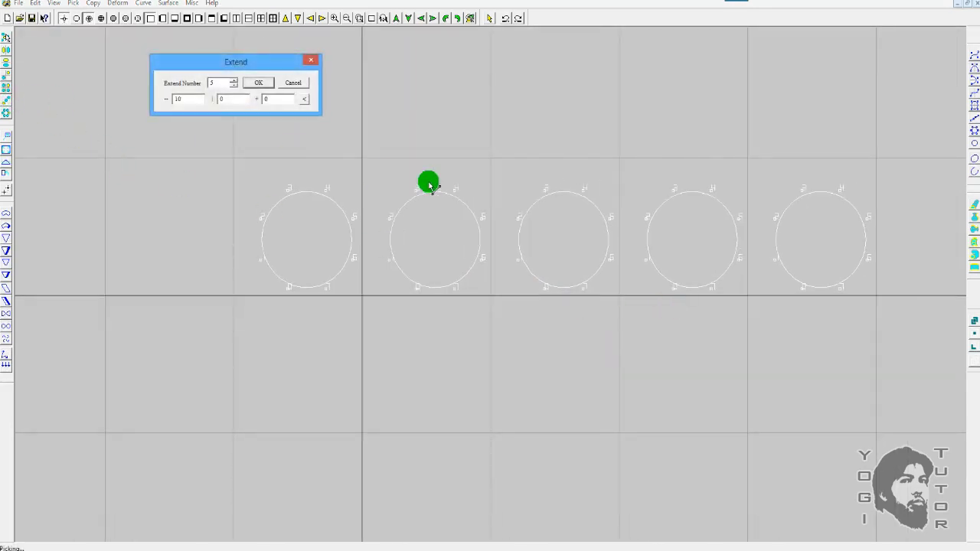
pyautogui.moveTo(236, 63); pyautogui.dragTo(386, 85)
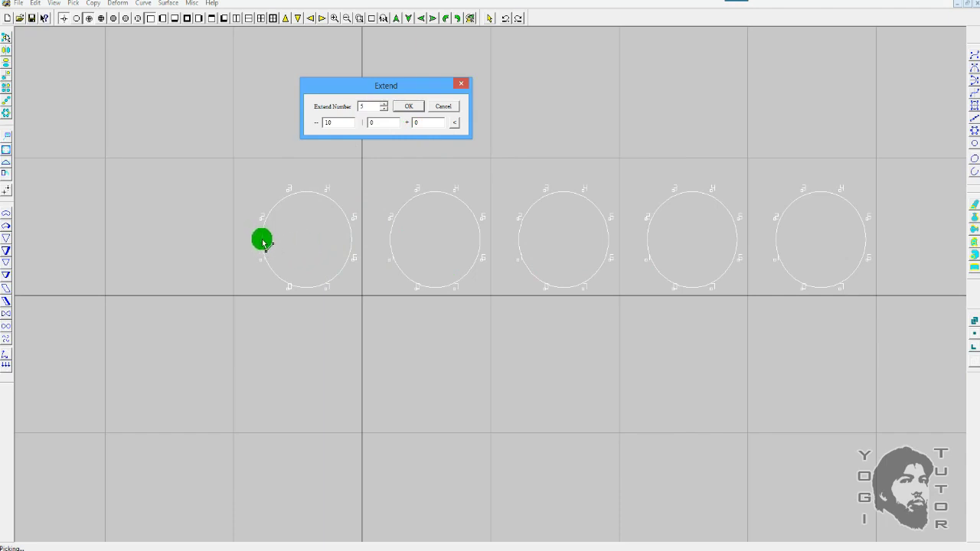
pyautogui.click(263, 243)
pyautogui.click(390, 253)
pyautogui.click(390, 253)
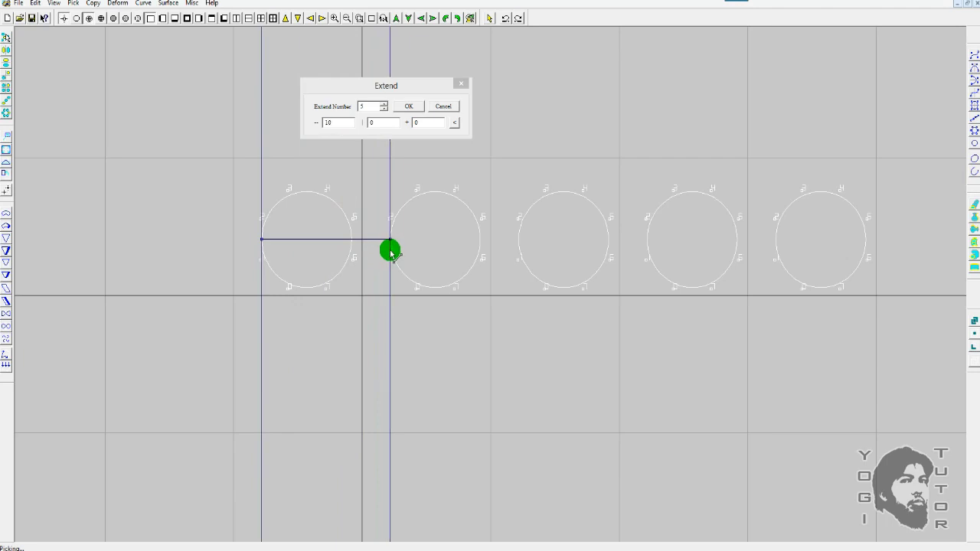
pyautogui.click(352, 240)
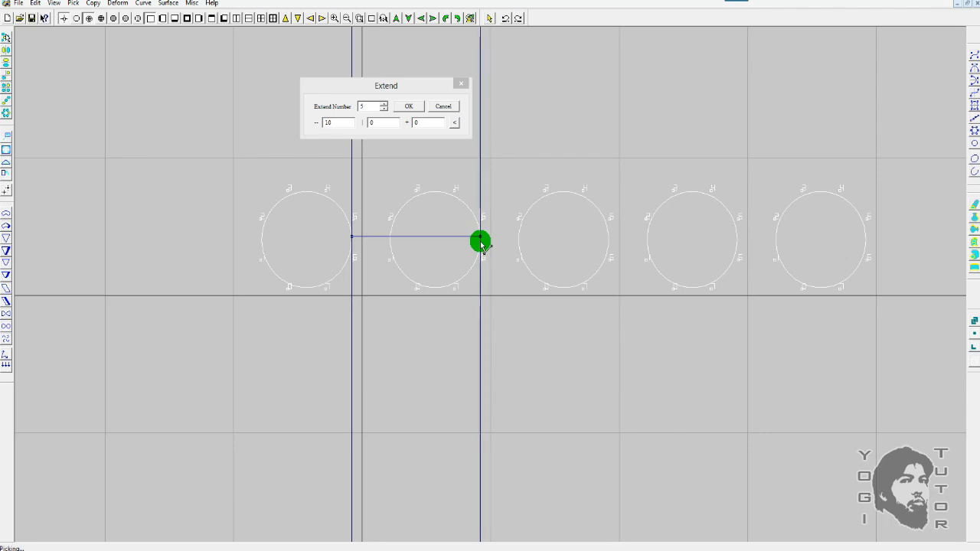
pyautogui.click(481, 242)
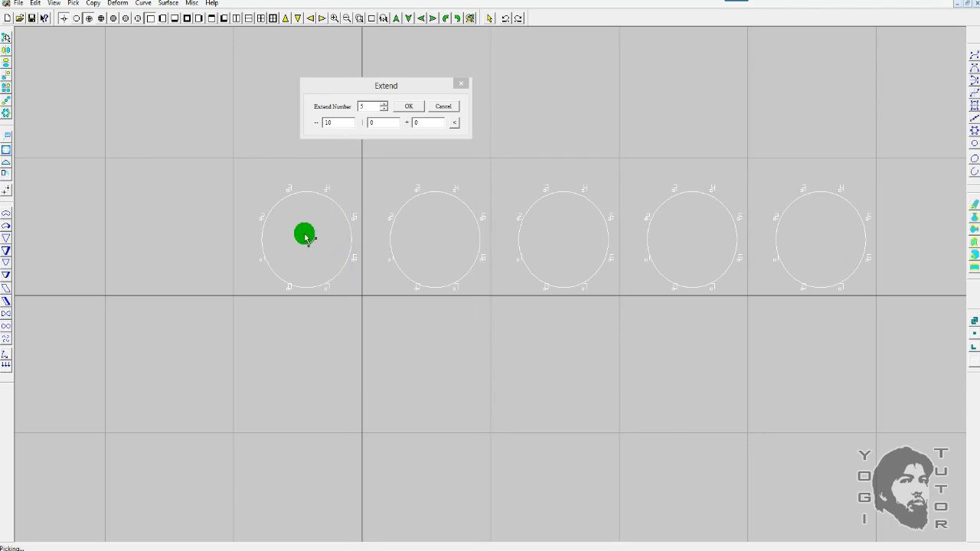
pyautogui.click(304, 234)
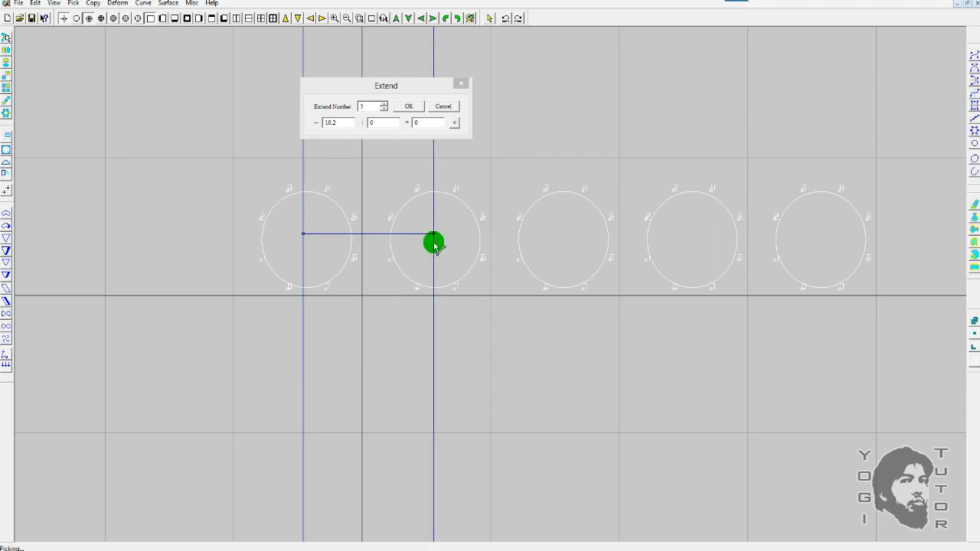
pyautogui.click(433, 242)
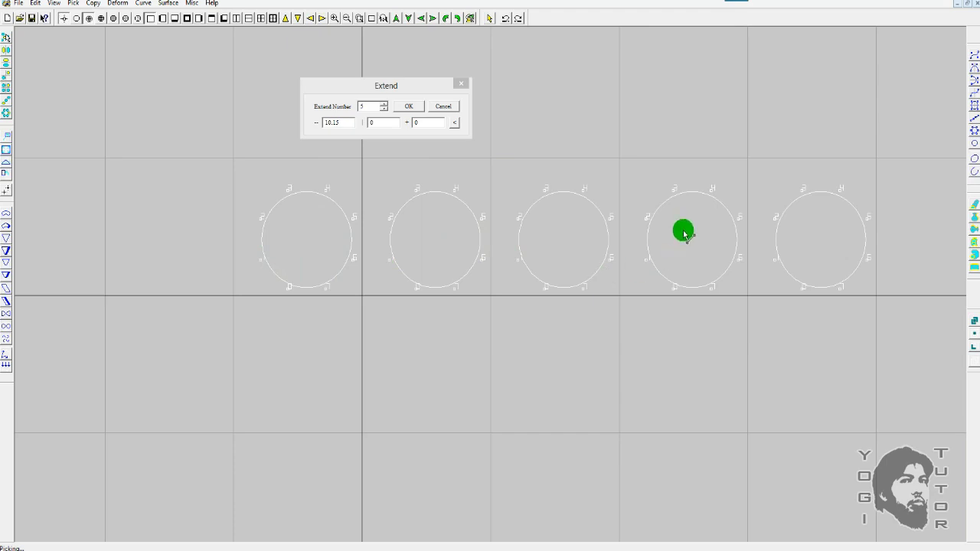
pyautogui.click(445, 110)
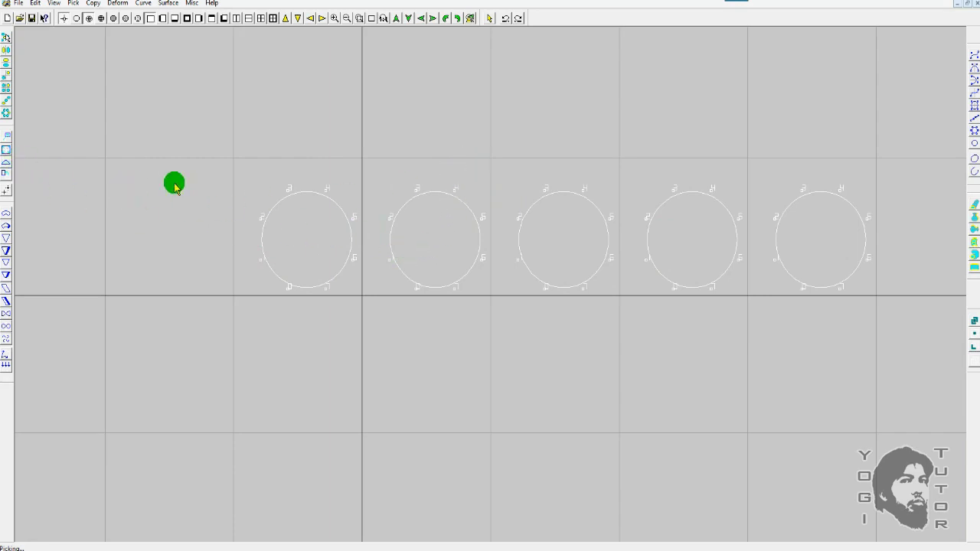
# Step: Undo the row of extended copies so only the original circle is left
pyautogui.hotkey('ctrl', 'z')
pyautogui.scroll(-4, 462, 202)
pyautogui.moveTo(461, 201); pyautogui.dragTo(525, 223)
pyautogui.scroll(6, 490, 284)
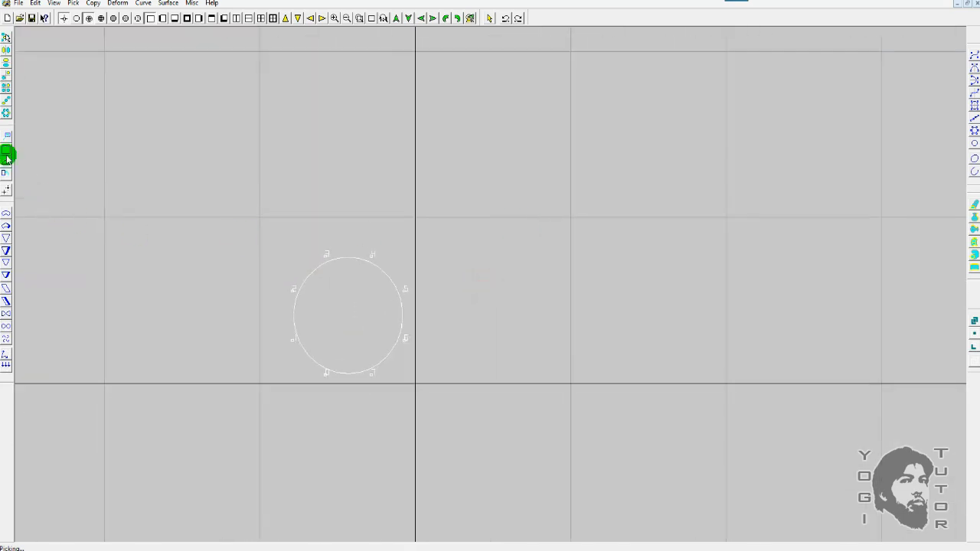
# Step: Make an Extend Copy of the circle with number 5, picking horizontal distances in the view and applying -6.4
pyautogui.click(7, 102)
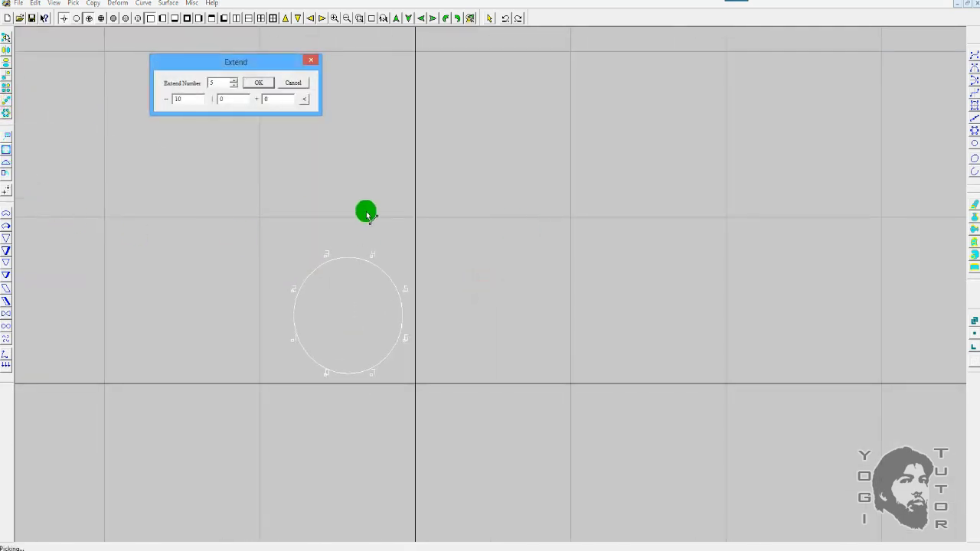
pyautogui.moveTo(232, 64); pyautogui.dragTo(521, 146)
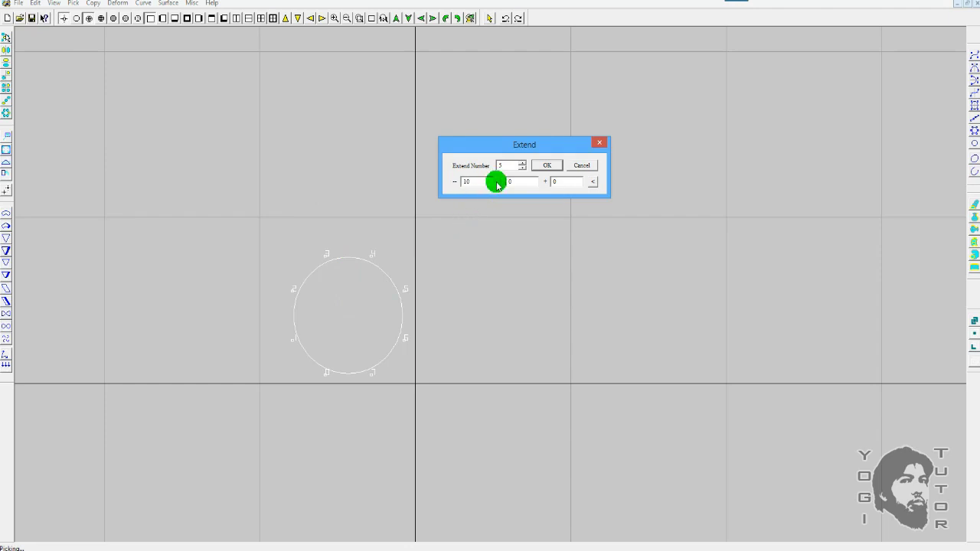
pyautogui.click(349, 320)
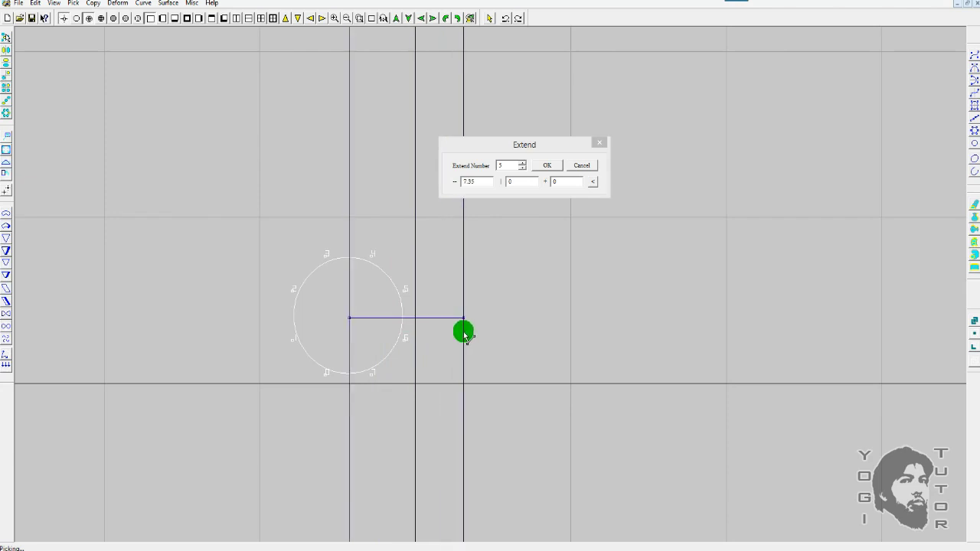
pyautogui.click(463, 333)
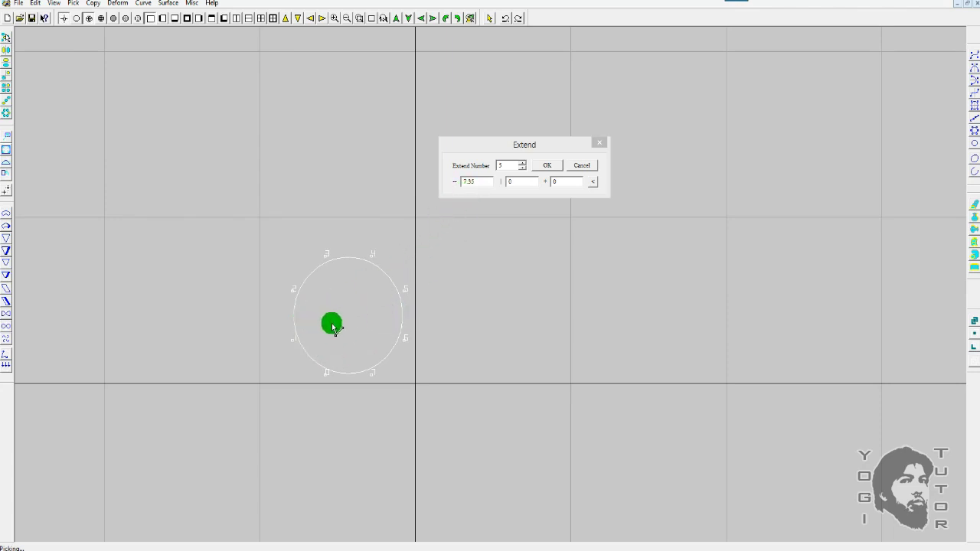
pyautogui.moveTo(326, 330)
pyautogui.mouseDown()
pyautogui.moveTo(442, 322)
pyautogui.moveTo(344, 329)
pyautogui.mouseUp()
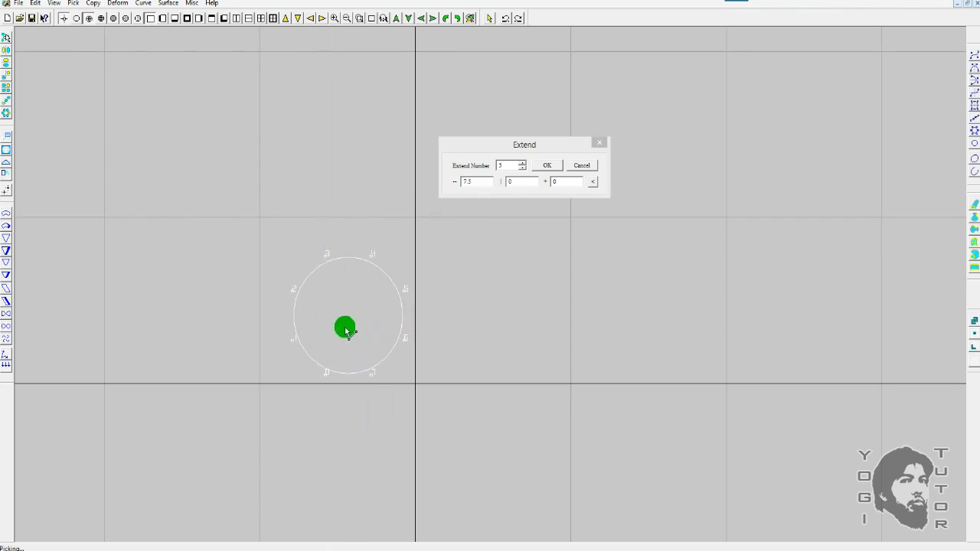
pyautogui.moveTo(243, 320); pyautogui.dragTo(240, 317)
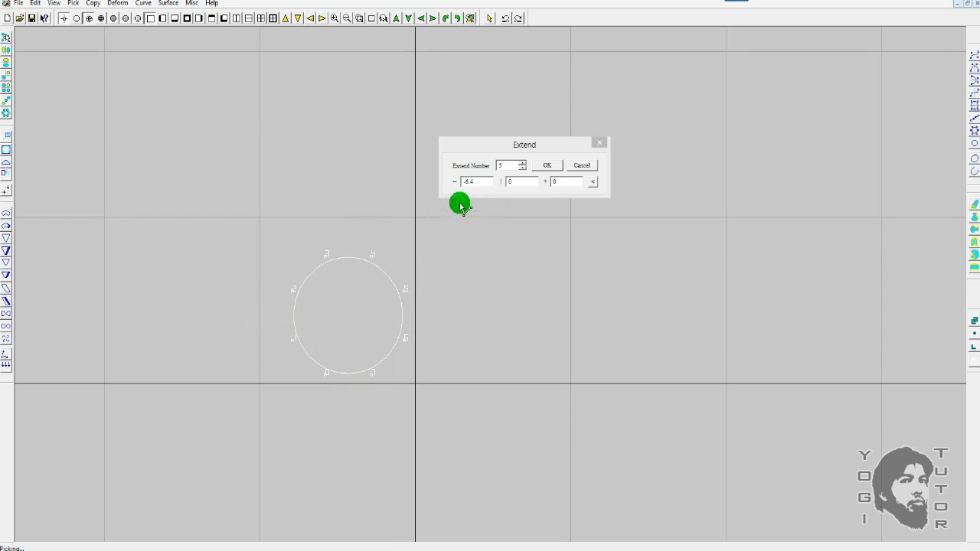
pyautogui.click(553, 167)
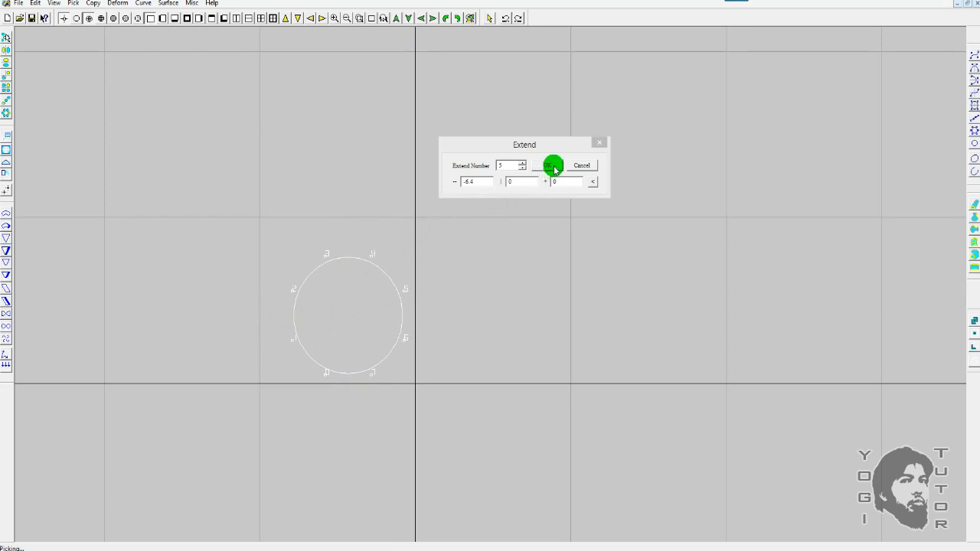
pyautogui.scroll(-2, 406, 326)
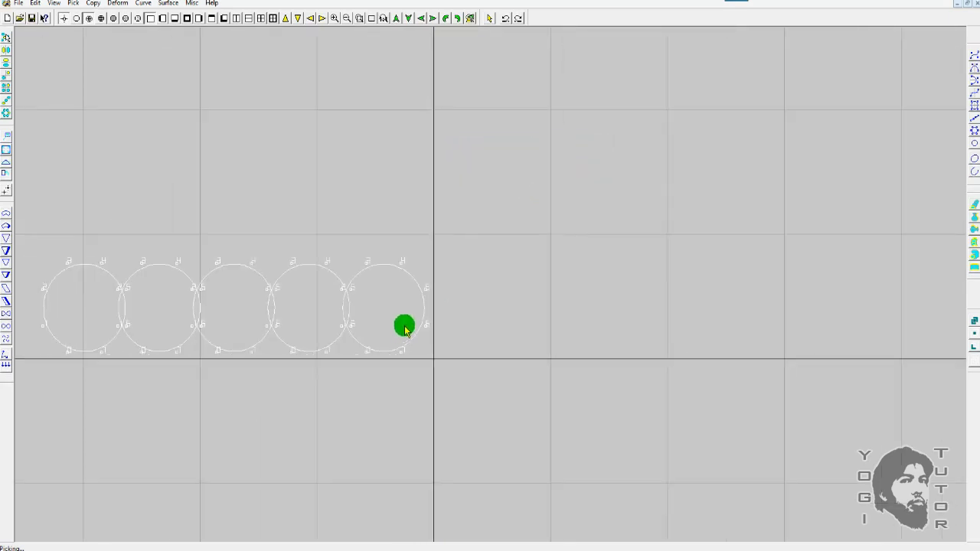
pyautogui.scroll(2, 411, 296)
pyautogui.moveTo(418, 291); pyautogui.dragTo(559, 272)
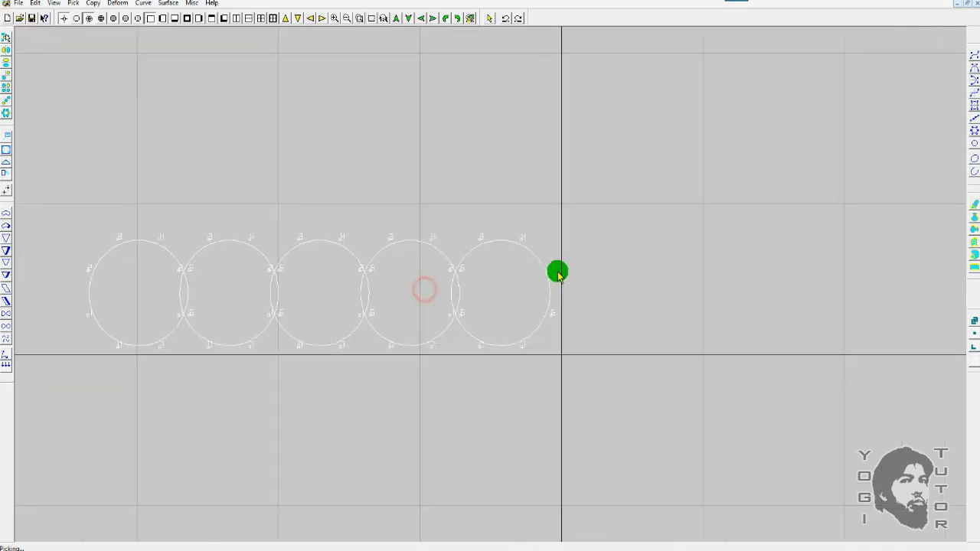
# Step: Reopen the Extend settings, cancel them, and undo the row of overlapping circles
pyautogui.click(6, 99)
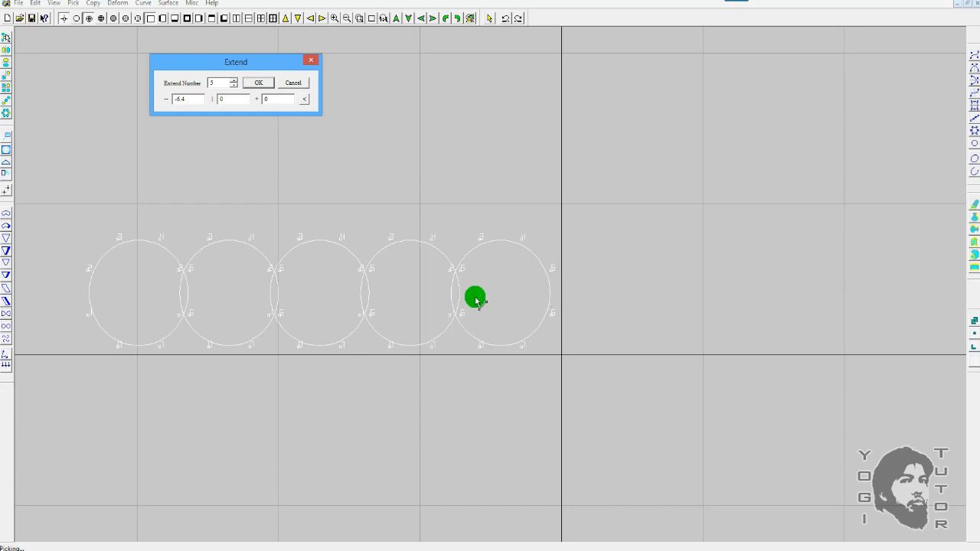
pyautogui.click(296, 84)
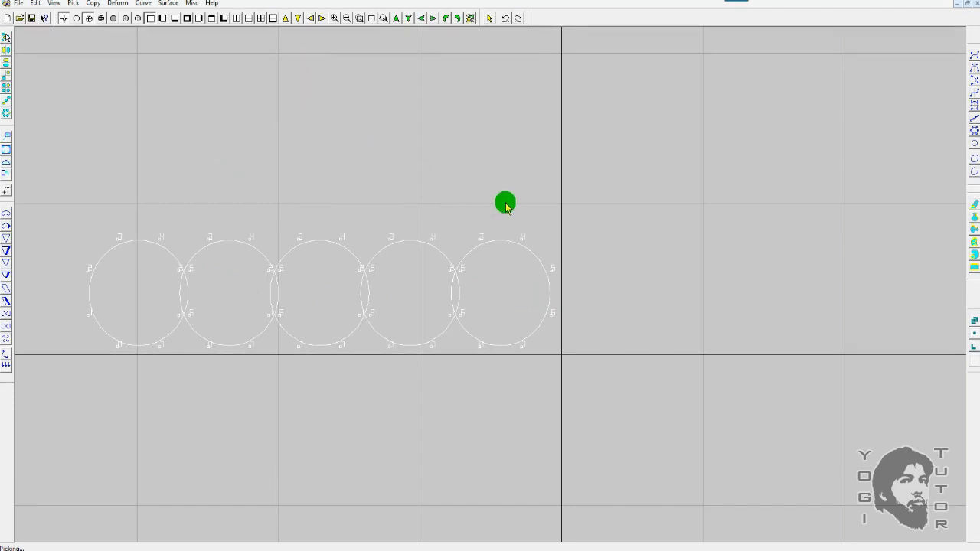
pyautogui.hotkey('ctrl', 'z')
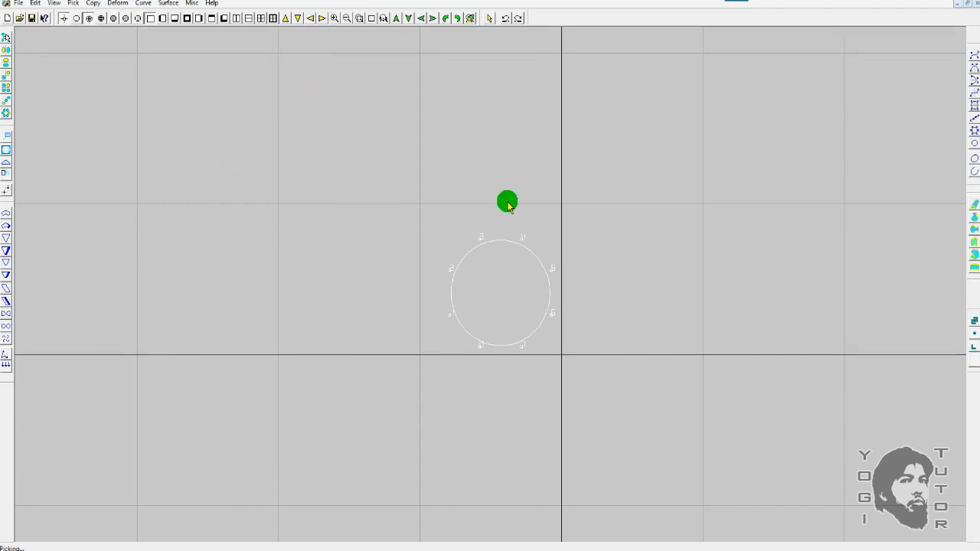
# Step: Open the Extend Copy settings and pick trial offsets from the circle in horizontal, vertical and diagonal directions in the view
pyautogui.scroll(1, 508, 203)
pyautogui.keyDown('ctrl'); pyautogui.moveTo(559, 193); pyautogui.dragTo(504, 218); pyautogui.keyUp('ctrl')
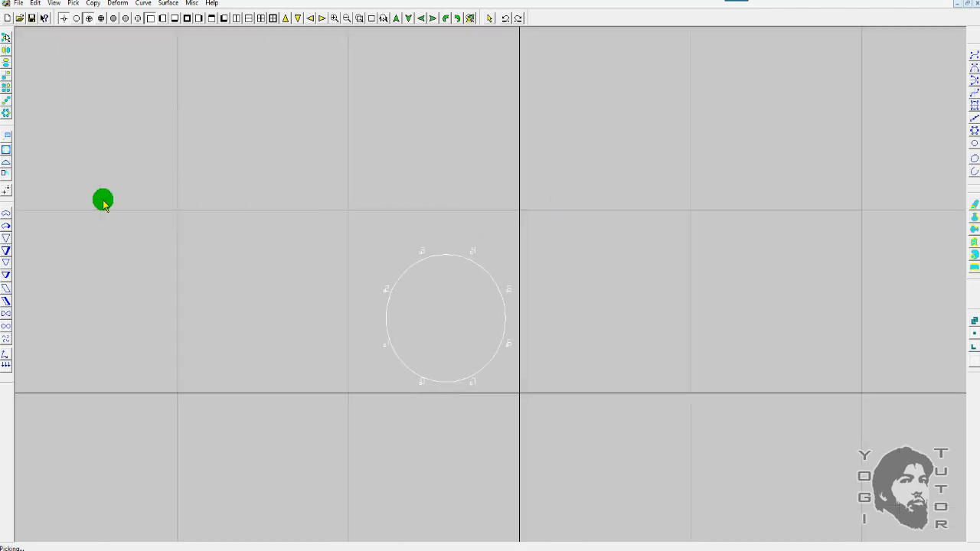
pyautogui.click(8, 101)
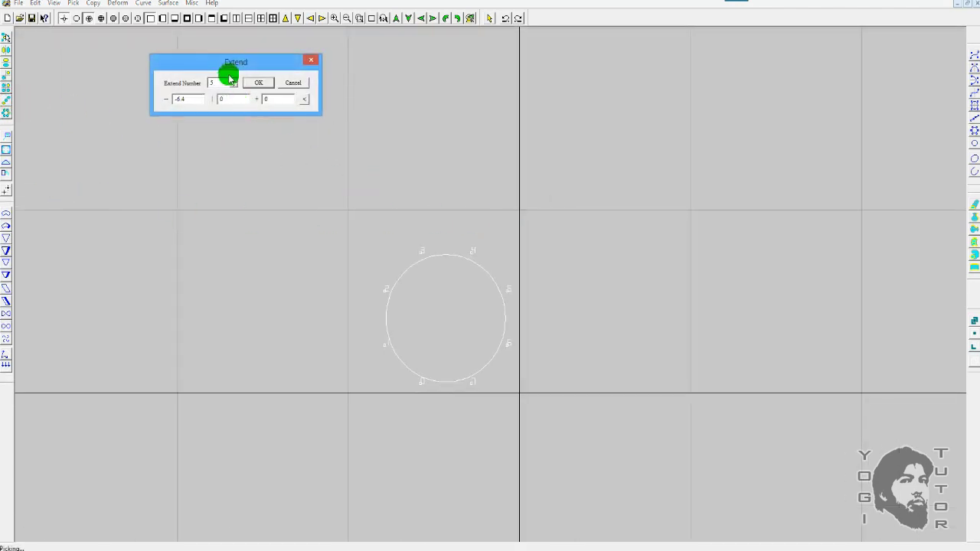
pyautogui.moveTo(228, 74); pyautogui.dragTo(206, 174)
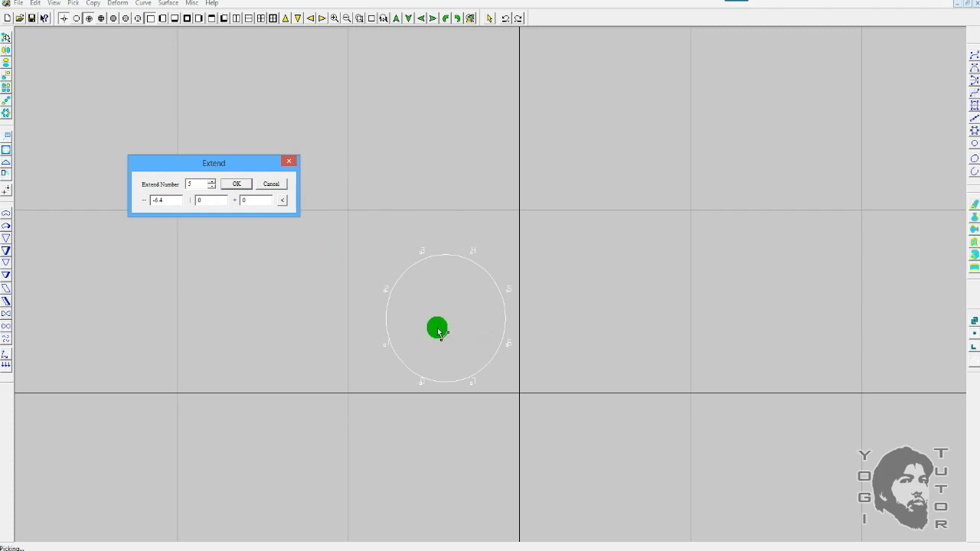
pyautogui.moveTo(438, 329); pyautogui.dragTo(641, 350)
pyautogui.moveTo(449, 337); pyautogui.dragTo(471, 180)
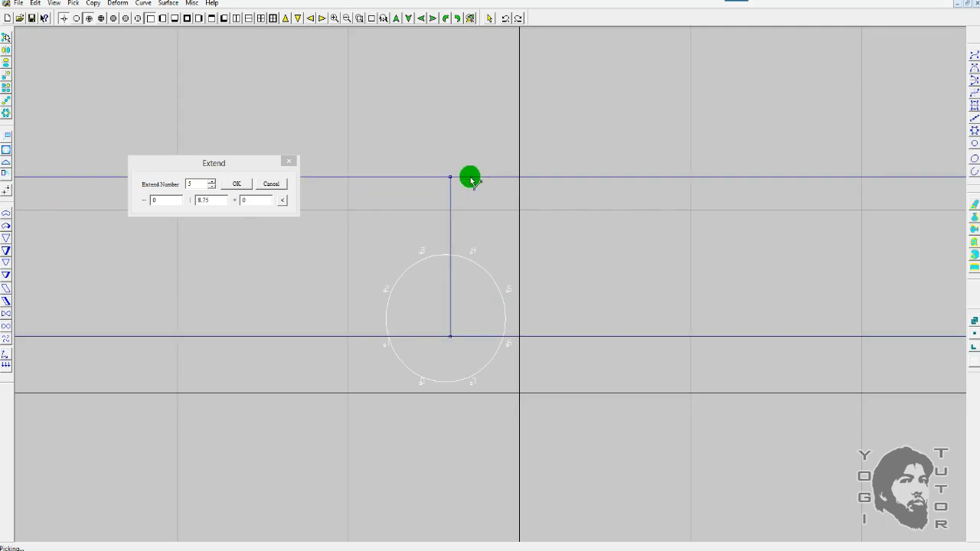
pyautogui.moveTo(471, 180); pyautogui.dragTo(471, 180)
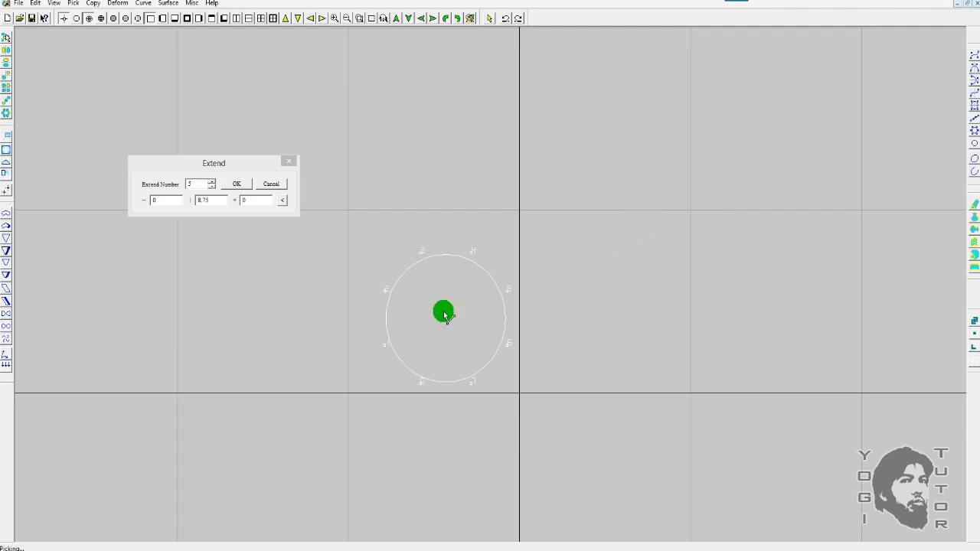
pyautogui.moveTo(446, 314); pyautogui.dragTo(578, 210)
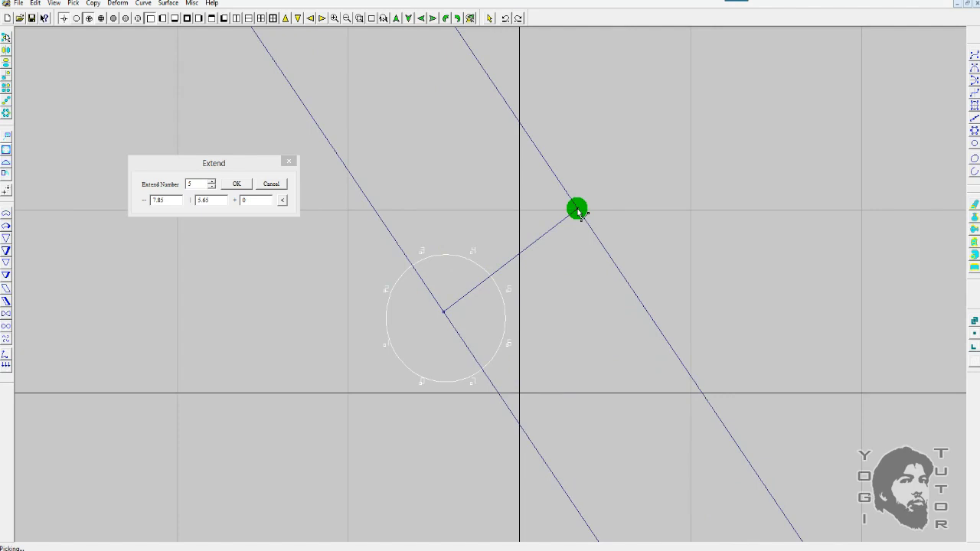
pyautogui.moveTo(580, 210); pyautogui.dragTo(602, 253)
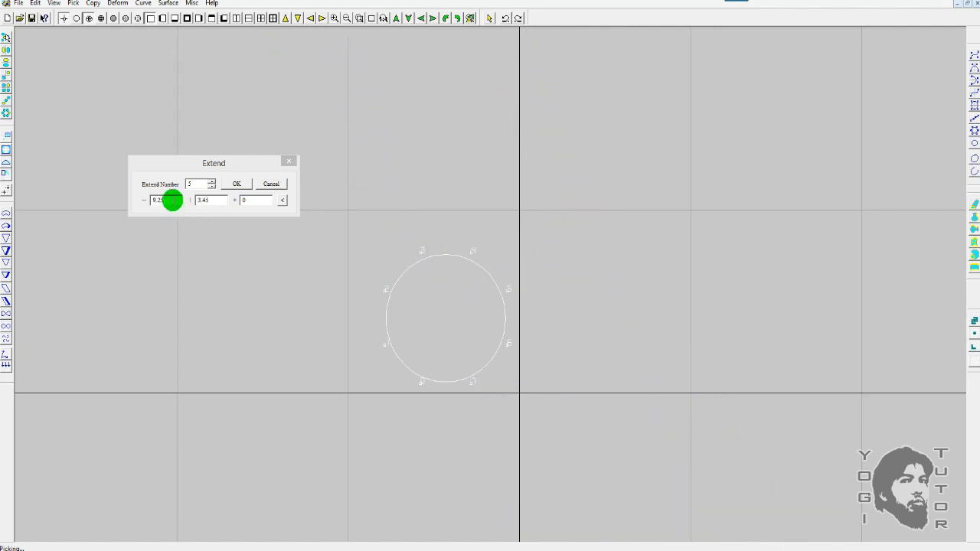
# Step: Extend-copy the circle with number 5, horizontal distance 10 and vertical distance 2.9, and recheck the Extend settings
pyautogui.moveTo(172, 201); pyautogui.dragTo(125, 201)
pyautogui.write('10')
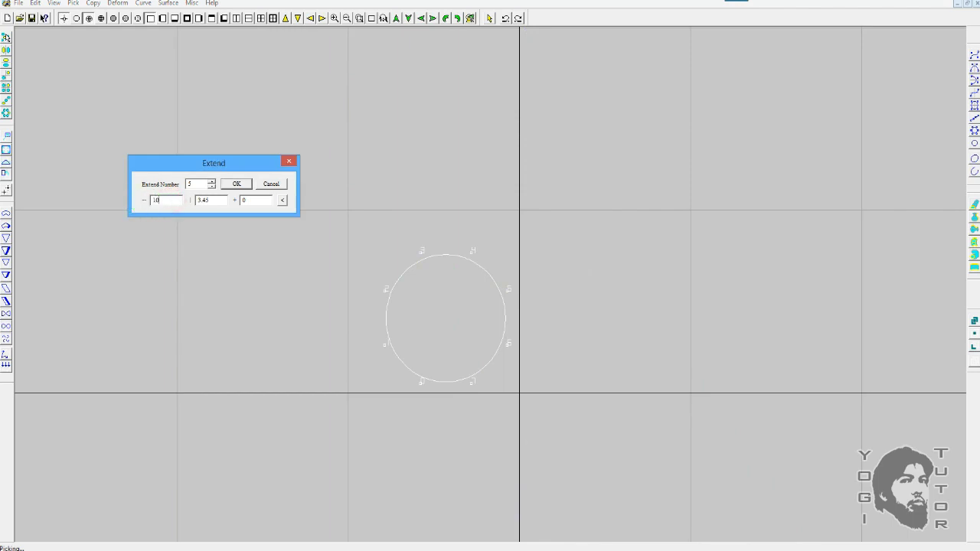
pyautogui.click(218, 199)
pyautogui.moveTo(218, 199); pyautogui.dragTo(196, 200)
pyautogui.click(240, 184)
pyautogui.scroll(-2, 536, 263)
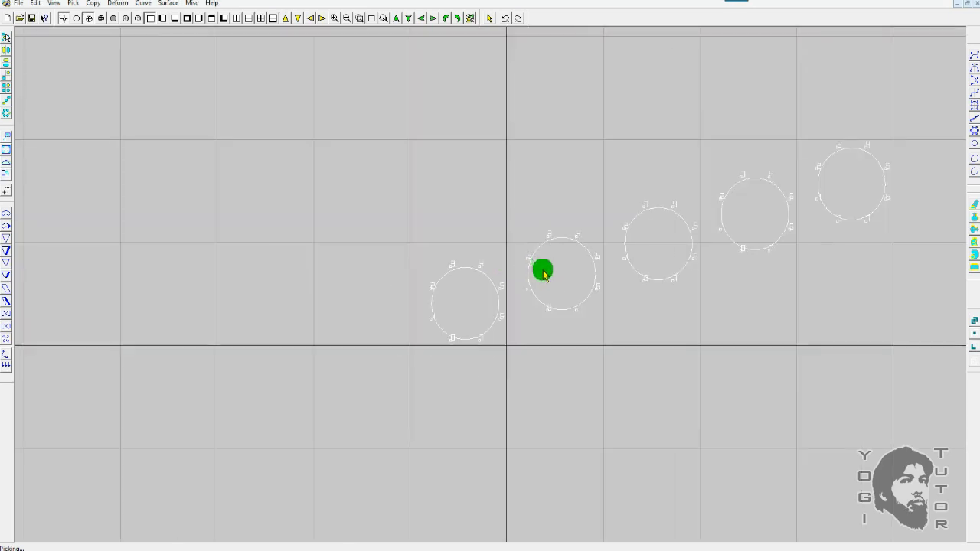
pyautogui.click(6, 100)
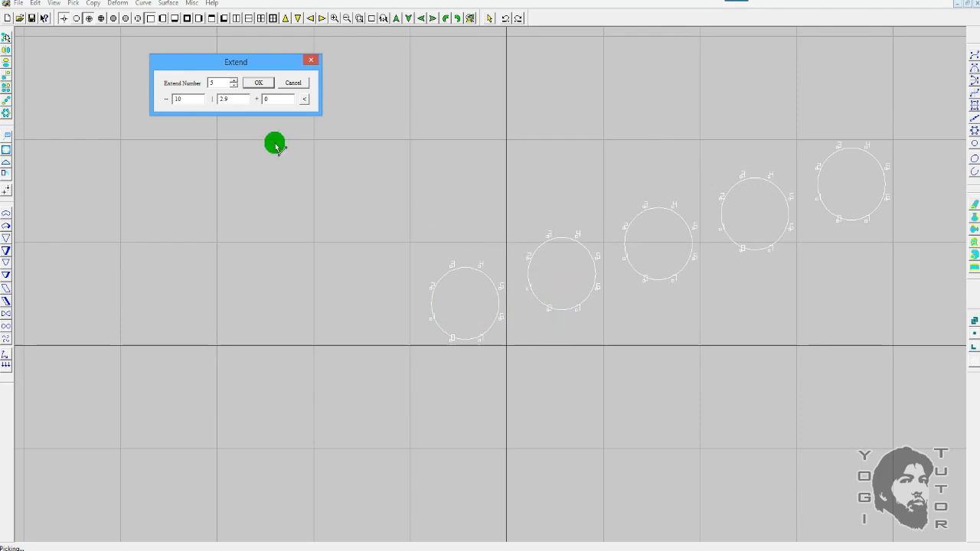
pyautogui.click(298, 83)
# Step: Select the row's first circle and use Transform to move it 10 horizontally
pyautogui.scroll(3, 453, 198)
pyautogui.moveTo(514, 173); pyautogui.dragTo(359, 210, button='middle')
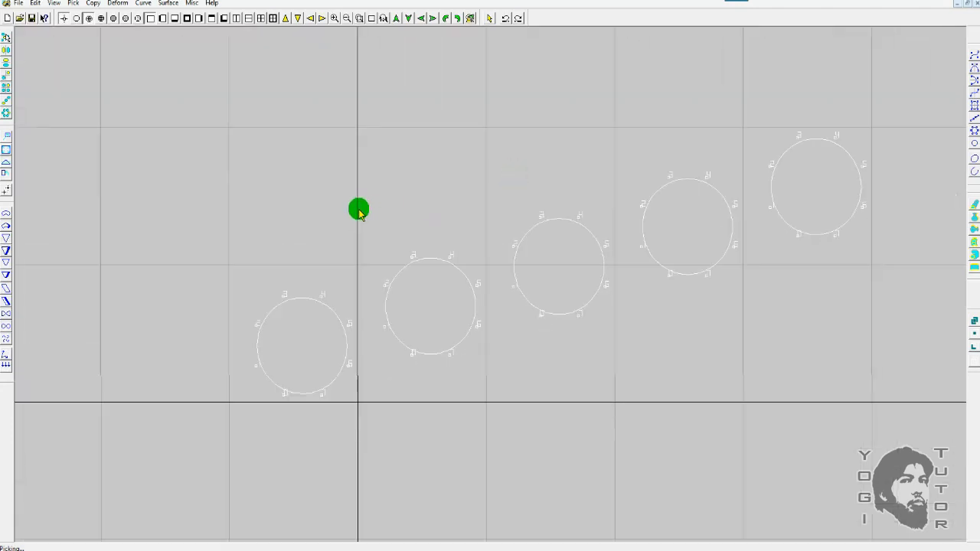
pyautogui.click(280, 298)
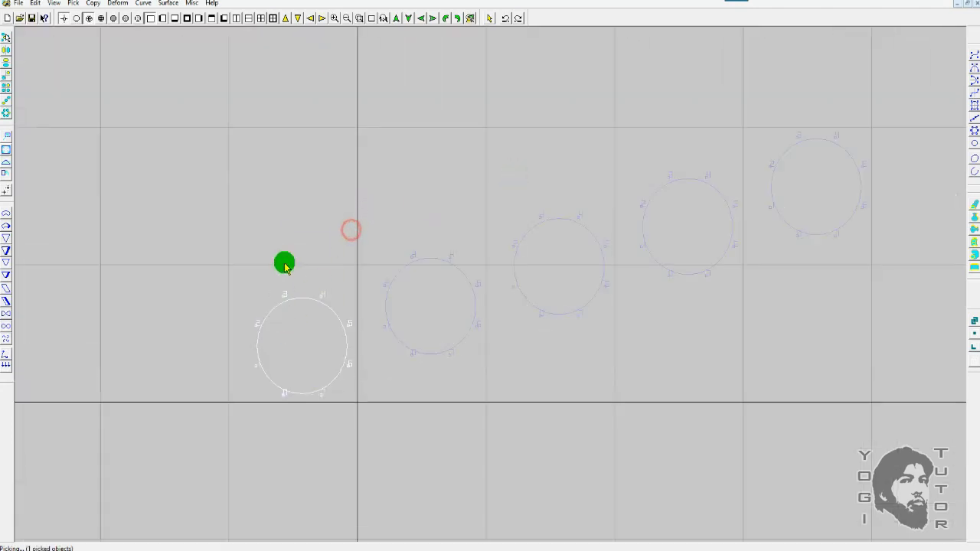
pyautogui.click(117, 3)
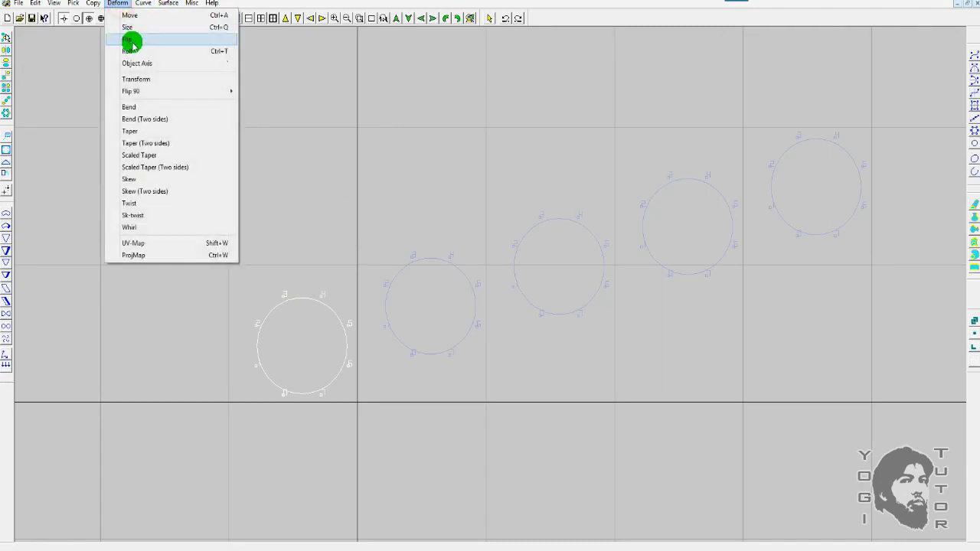
pyautogui.click(142, 79)
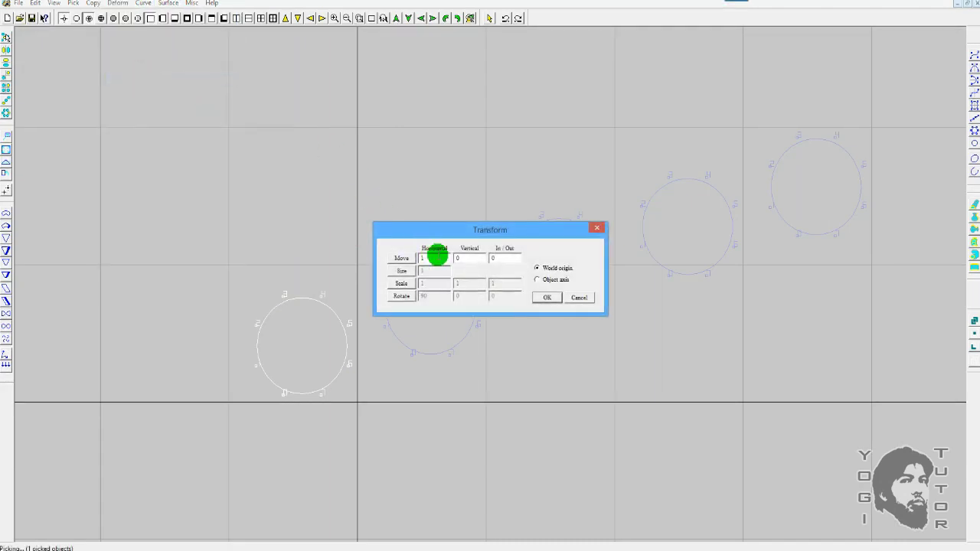
pyautogui.moveTo(508, 237); pyautogui.dragTo(611, 293)
pyautogui.click(542, 314)
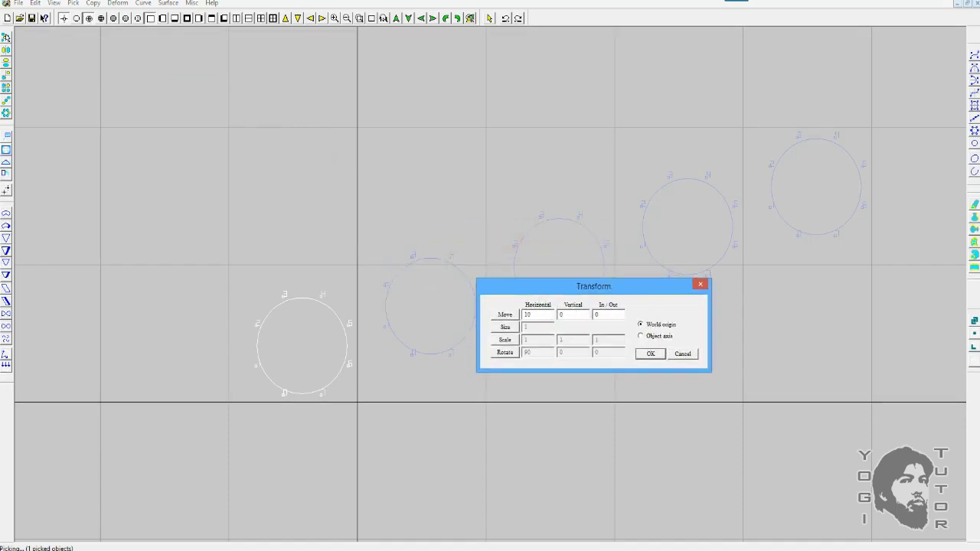
pyautogui.click(651, 353)
# Step: Transform the same circle with a vertical move of 2.9 and a horizontal move of 0
pyautogui.click(117, 4)
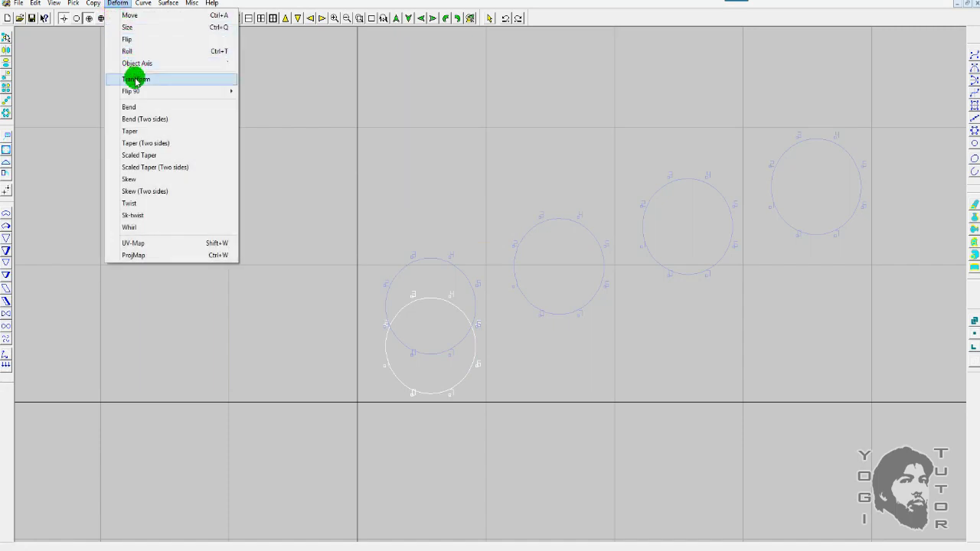
pyautogui.click(135, 80)
pyautogui.click(429, 259)
pyautogui.click(391, 260)
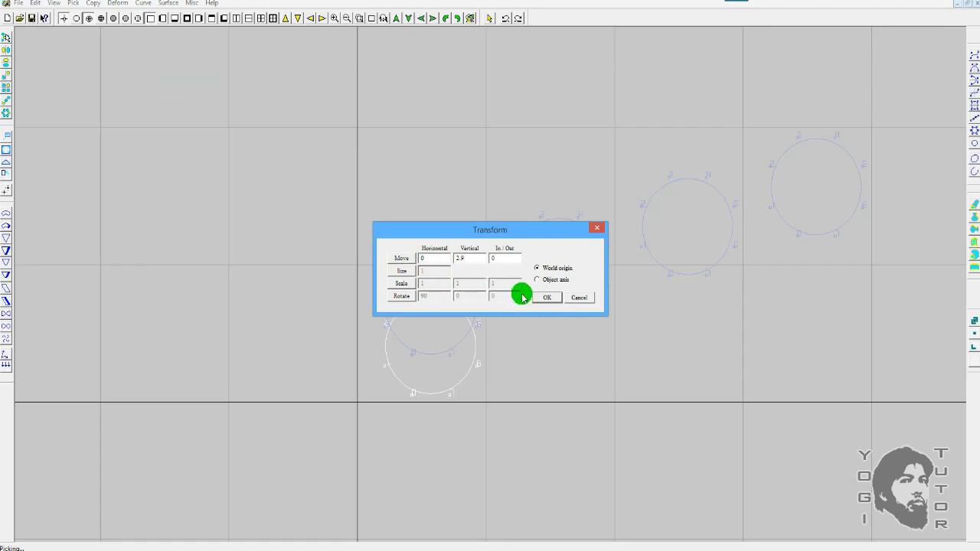
pyautogui.click(547, 297)
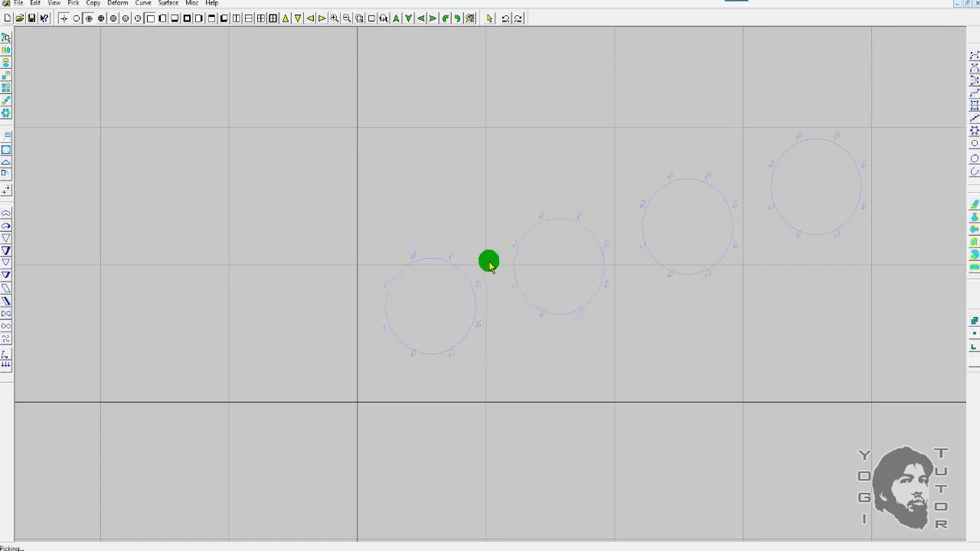
# Step: Move the first circle freely by about -1.13 horizontally, and undo its moves back to its original place
pyautogui.scroll(2, 447, 254)
pyautogui.scroll(-5, 444, 254)
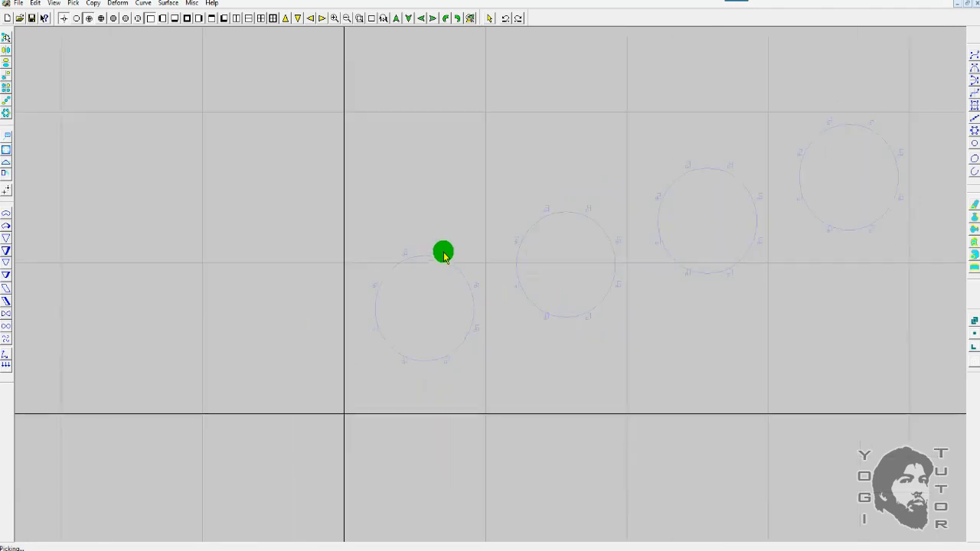
pyautogui.scroll(4, 467, 246)
pyautogui.scroll(2, 478, 246)
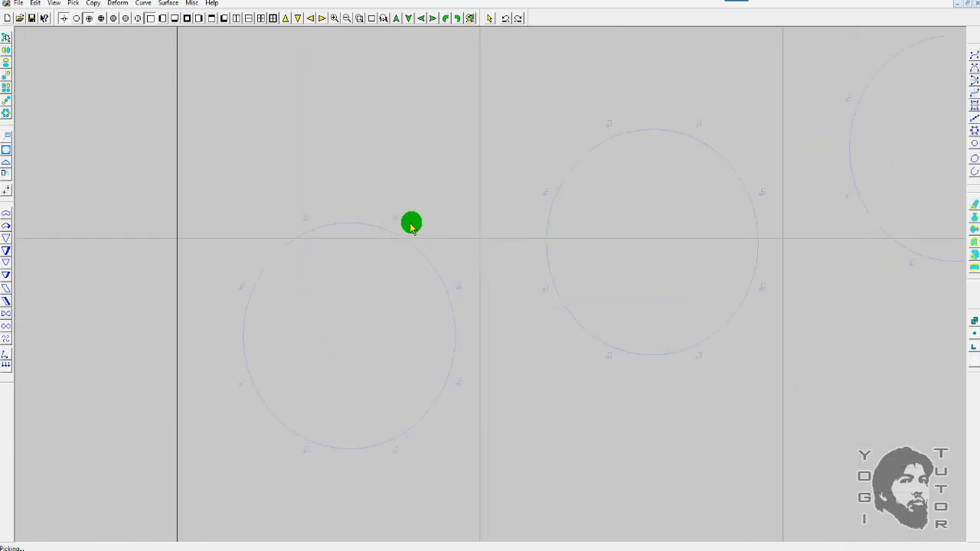
pyautogui.click(5, 125)
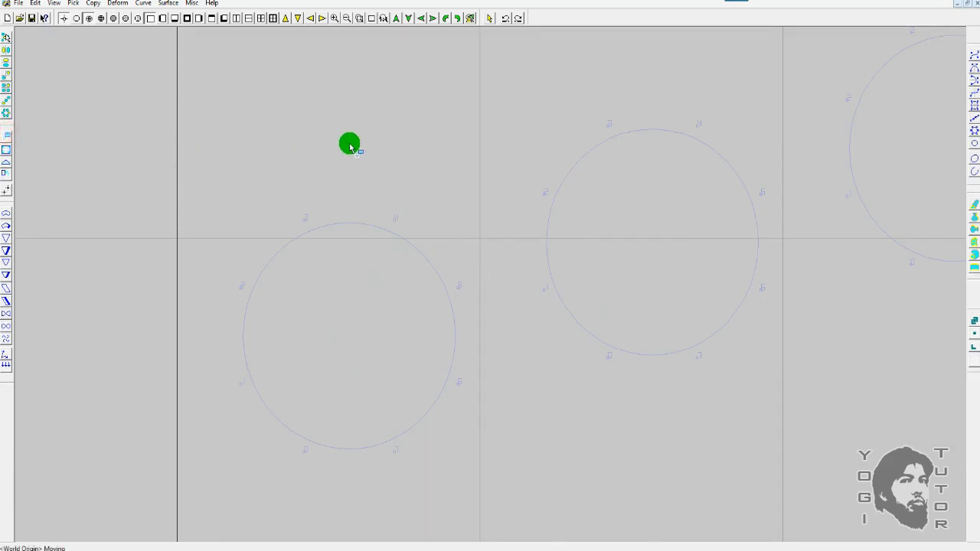
pyautogui.moveTo(334, 144); pyautogui.dragTo(301, 147)
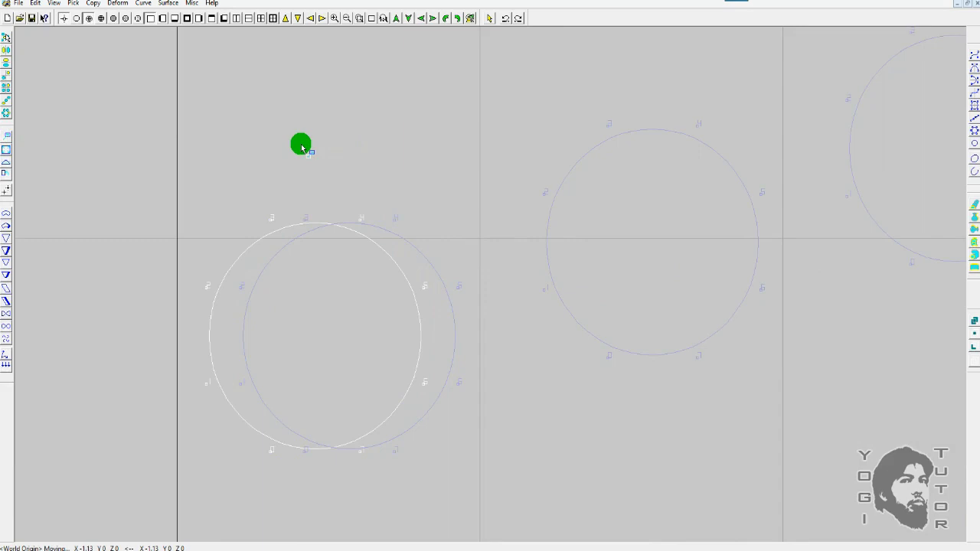
pyautogui.scroll(-3, 301, 147)
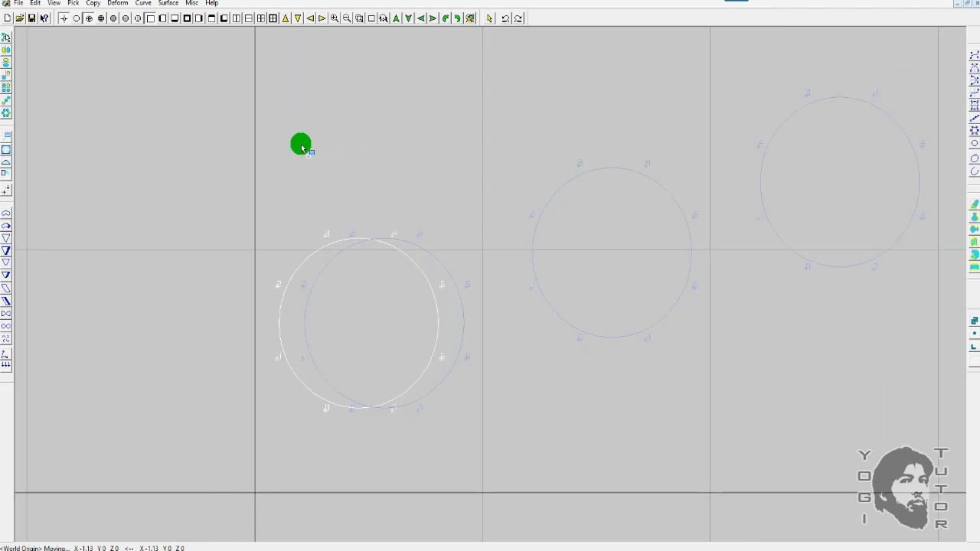
pyautogui.moveTo(301, 147); pyautogui.dragTo(301, 219)
pyautogui.hotkey('ctrl', 'z')
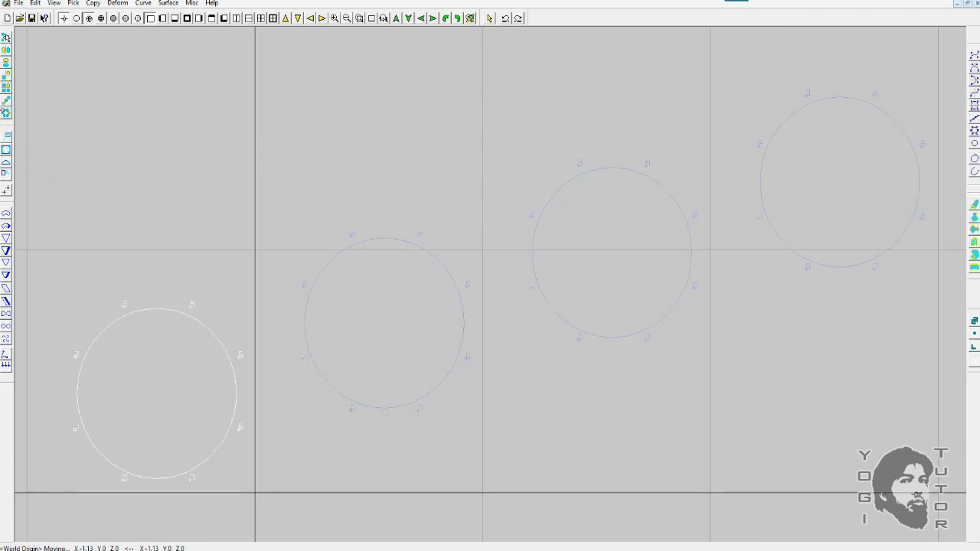
# Step: Inspect the Extend settings by switching the offsets to distance-and-angle values and back, and cancel
pyautogui.click(5, 108)
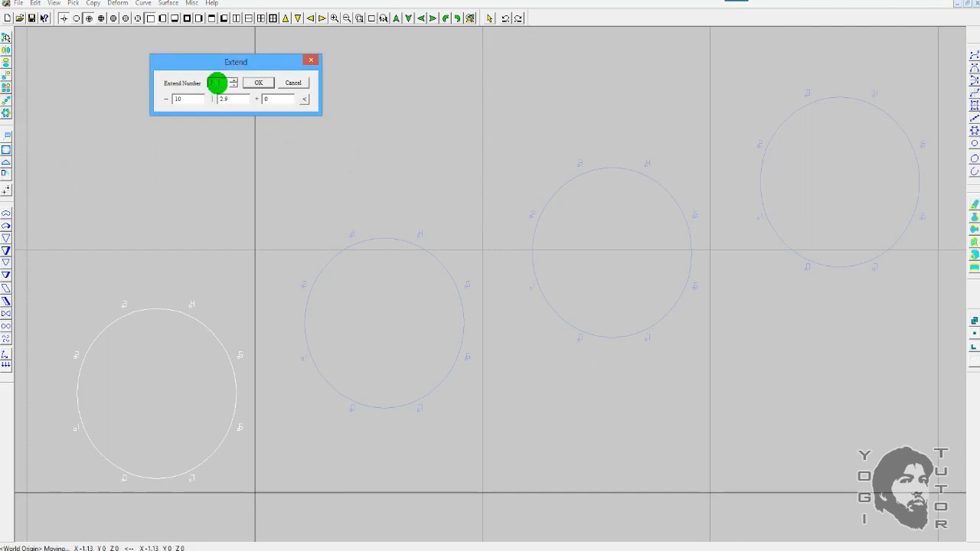
pyautogui.click(304, 98)
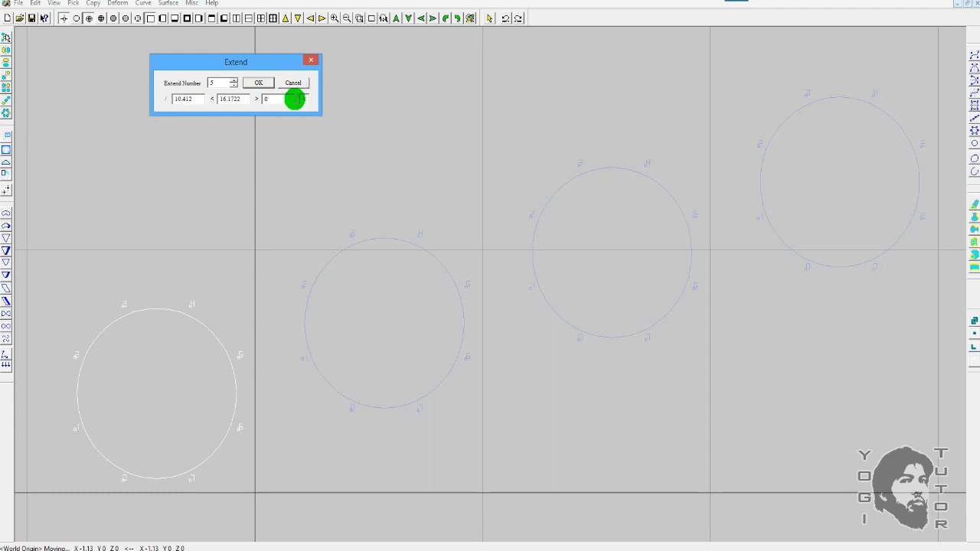
pyautogui.click(305, 99)
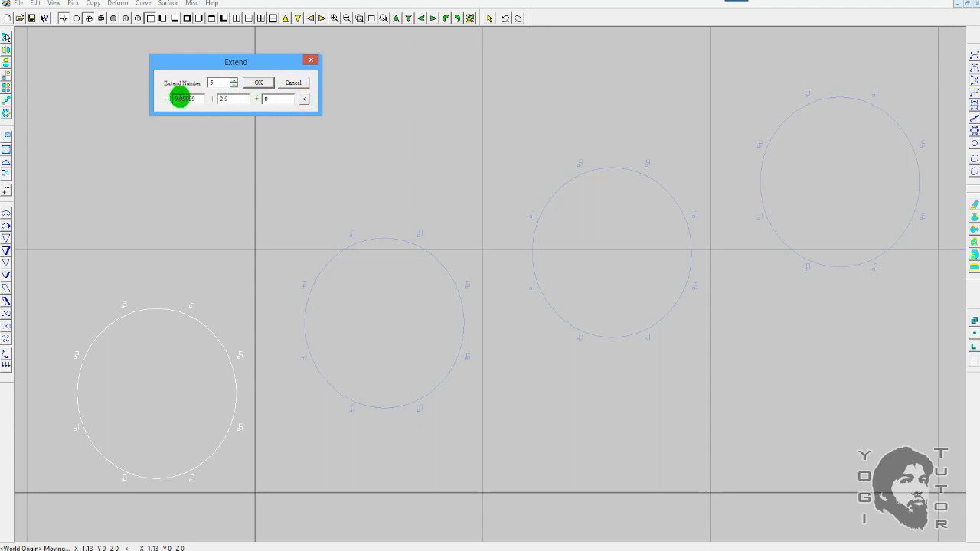
pyautogui.click(303, 84)
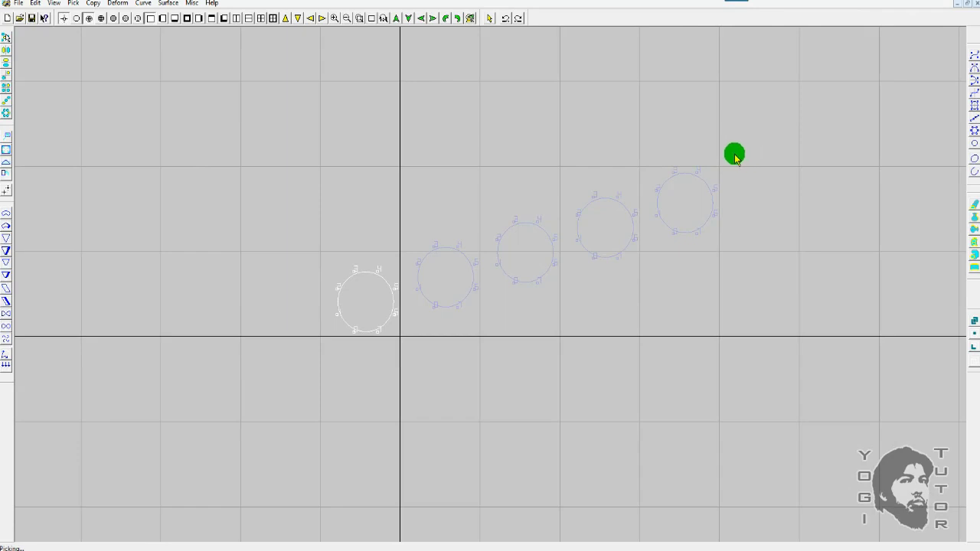
# Step: Select the whole diagonal row of circles and delete it
pyautogui.click(13, 113)
pyautogui.moveTo(786, 141); pyautogui.dragTo(374, 353)
pyautogui.press('Delete')
# Step: Create a circle of diameter 7 with 8 CVs and move it about 6.65 straight up from the origin
pyautogui.scroll(4, 601, 177)
pyautogui.scroll(-2, 938, 165)
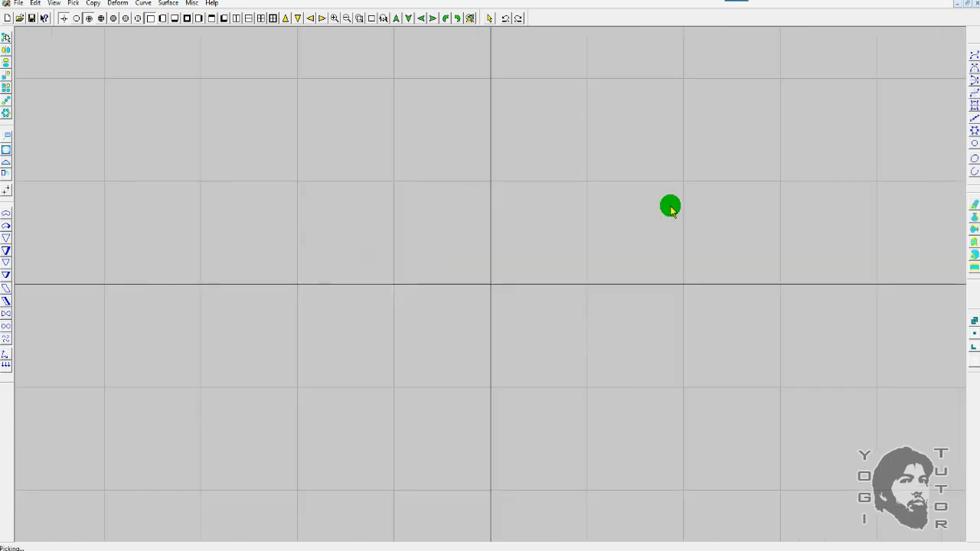
pyautogui.scroll(-3, 420, 133)
pyautogui.moveTo(558, 188); pyautogui.dragTo(420, 213, button='middle')
pyautogui.click(373, 20)
pyautogui.scroll(2, 604, 186)
pyautogui.scroll(2, 604, 186)
pyautogui.click(975, 146)
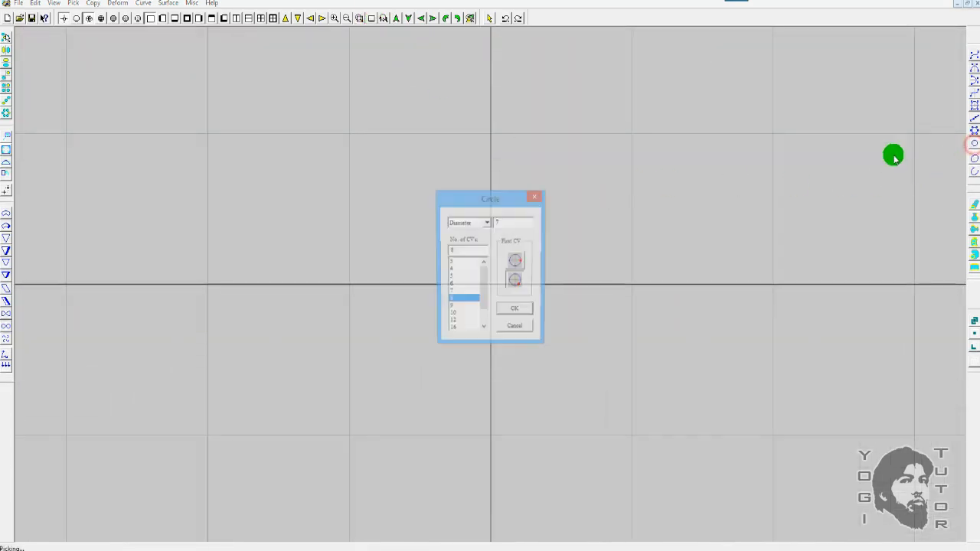
pyautogui.click(518, 311)
pyautogui.click(5, 145)
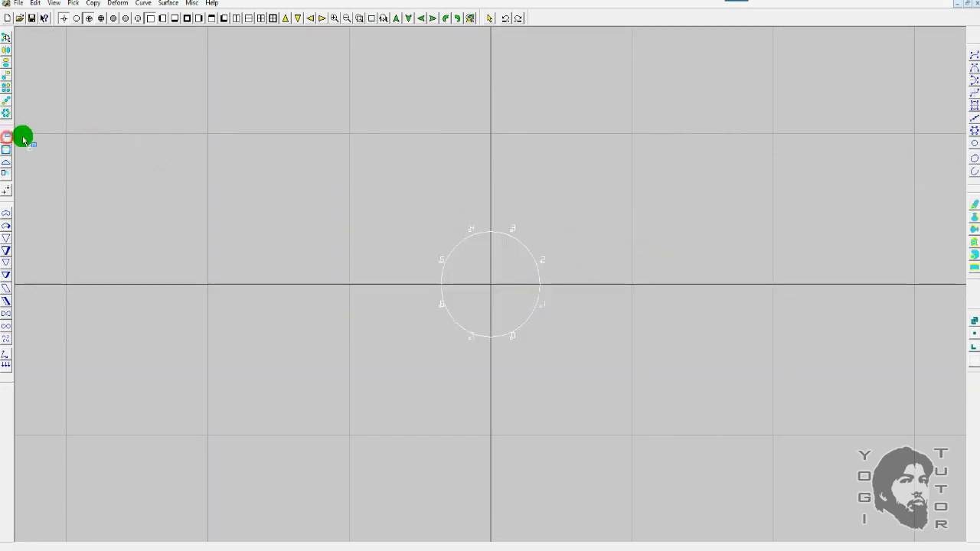
pyautogui.moveTo(514, 291); pyautogui.dragTo(521, 177)
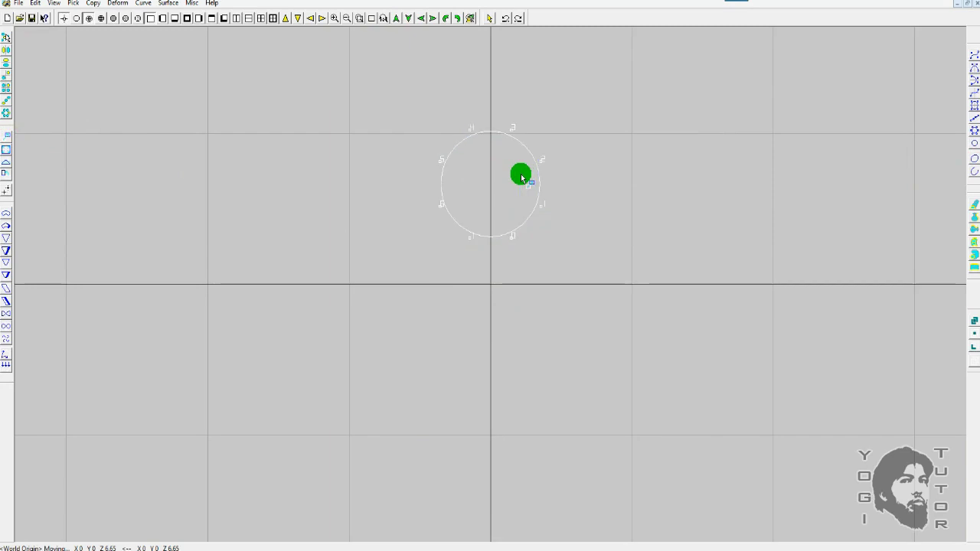
# Step: Revolve-copy the circle around the origin with number 4 at 90 degrees, as a full counter-clockwise revolution
pyautogui.click(7, 113)
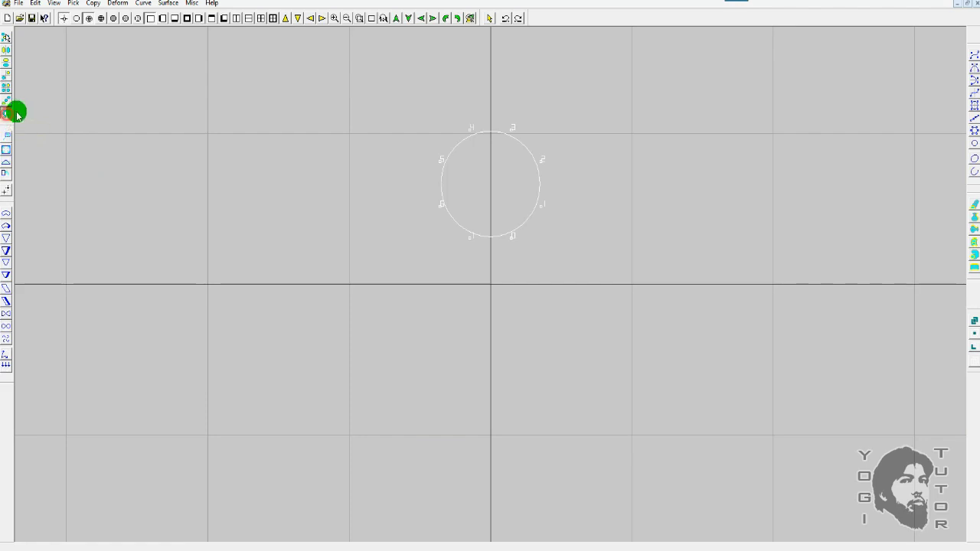
pyautogui.moveTo(261, 67); pyautogui.dragTo(249, 149)
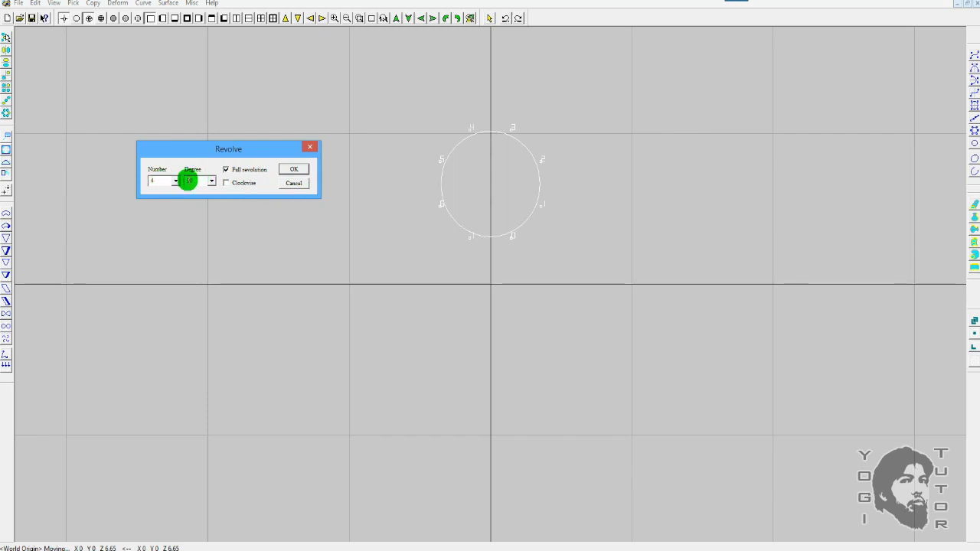
pyautogui.click(301, 170)
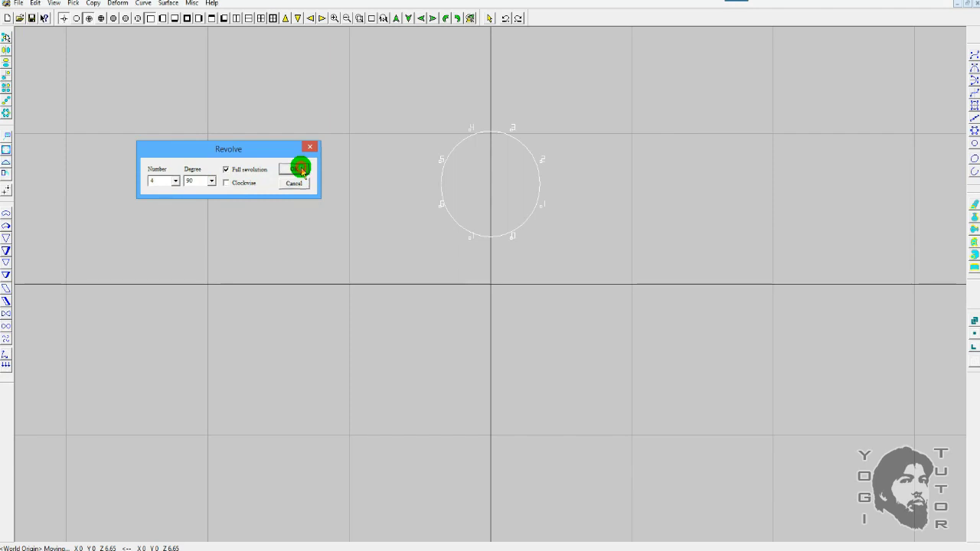
# Step: Undo the four-way copy and revolve-copy the circle with number 6 at 60 degrees, as a full counter-clockwise revolution
pyautogui.click(7, 112)
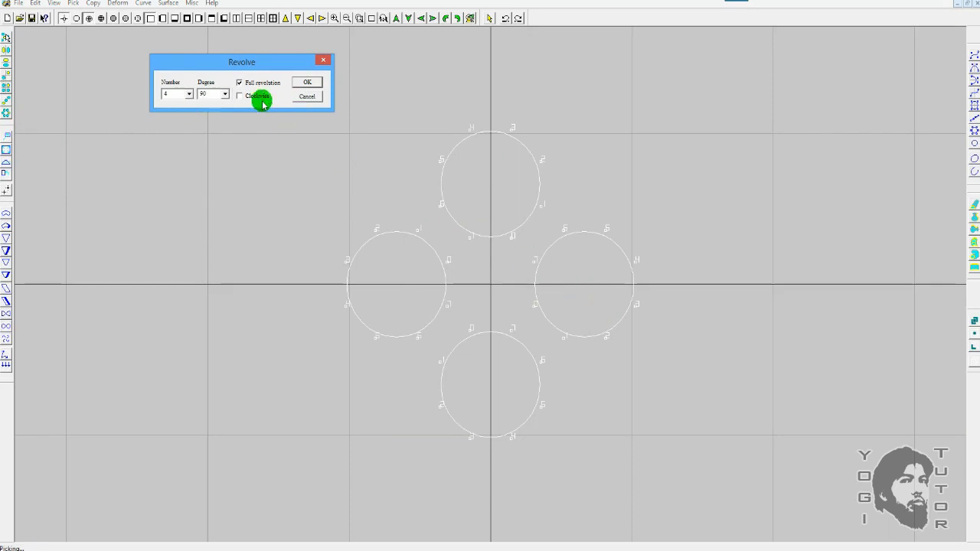
pyautogui.click(309, 99)
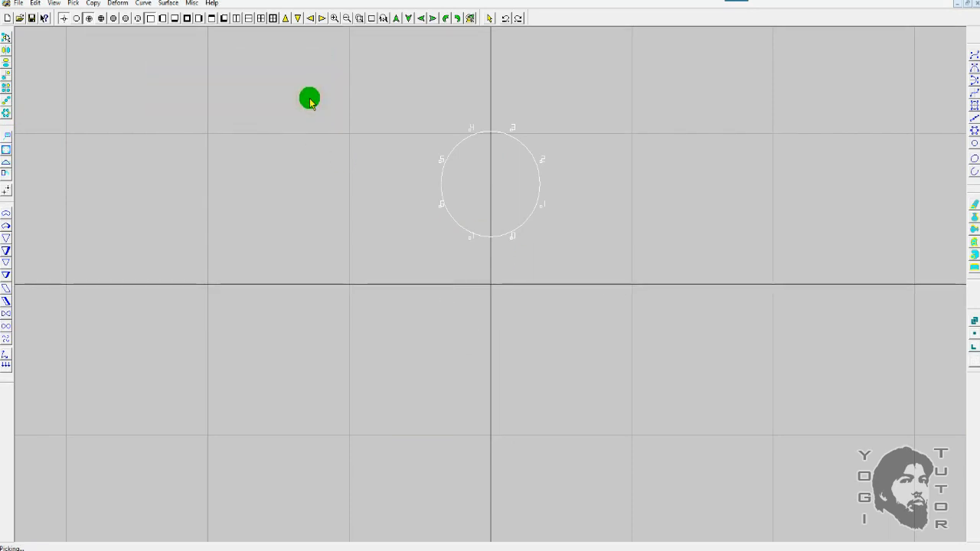
pyautogui.click(6, 112)
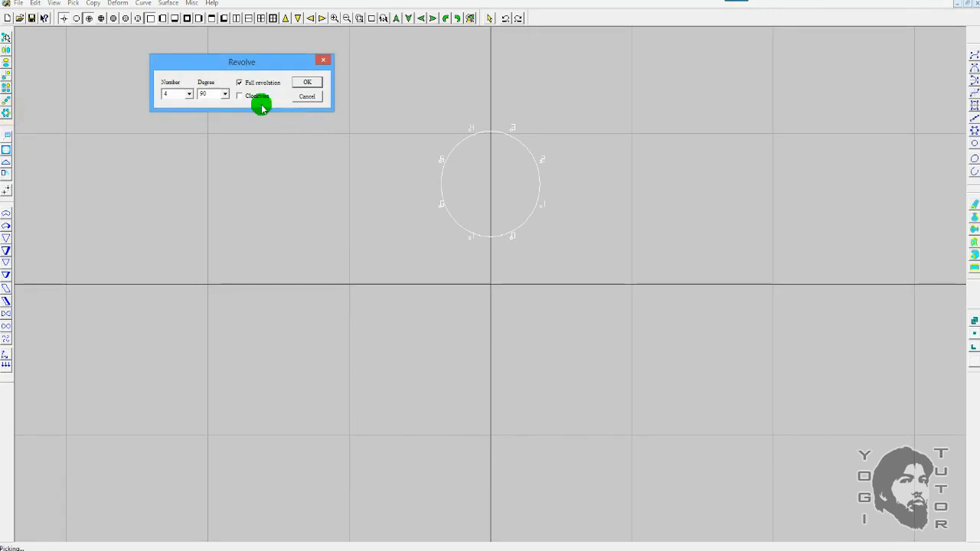
pyautogui.moveTo(175, 95); pyautogui.dragTo(137, 93)
pyautogui.write('6')
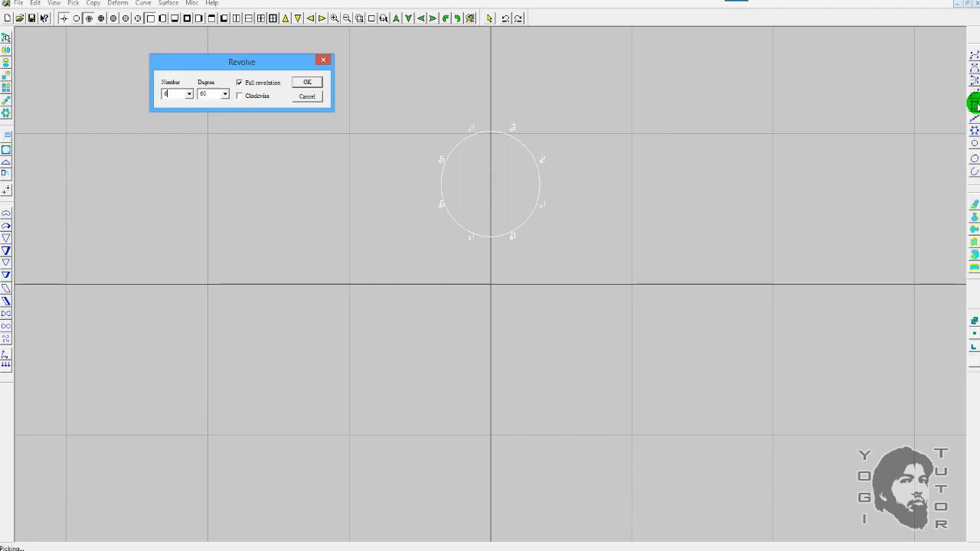
pyautogui.click(972, 173)
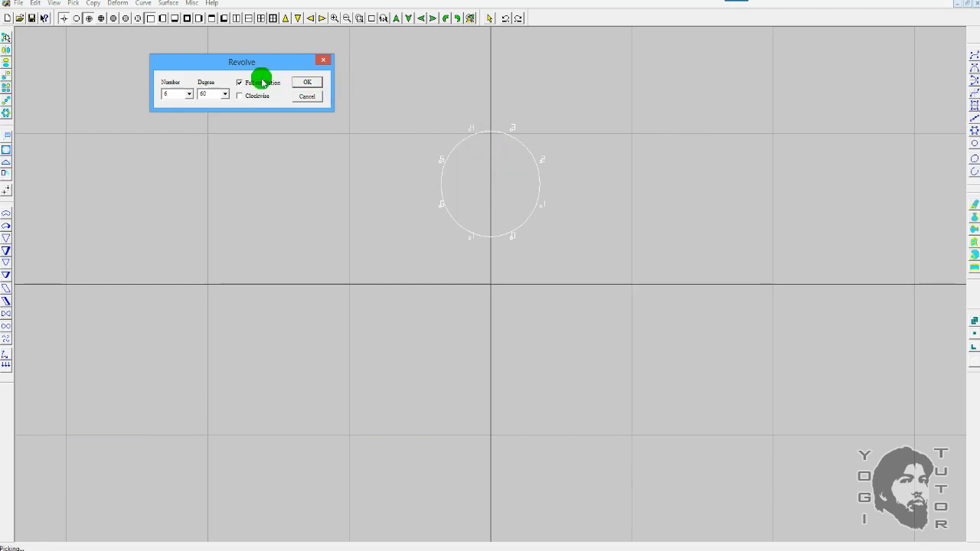
pyautogui.moveTo(253, 62); pyautogui.dragTo(254, 121)
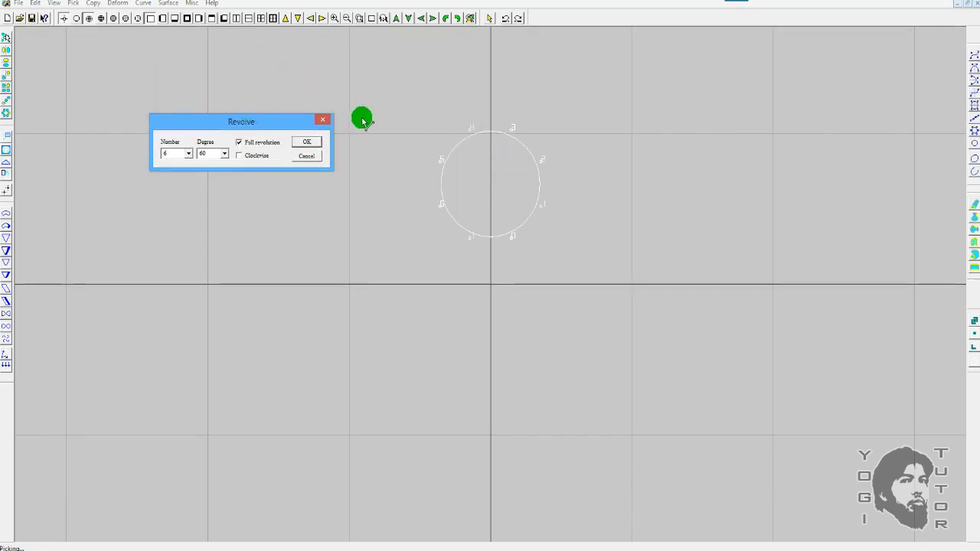
pyautogui.click(308, 142)
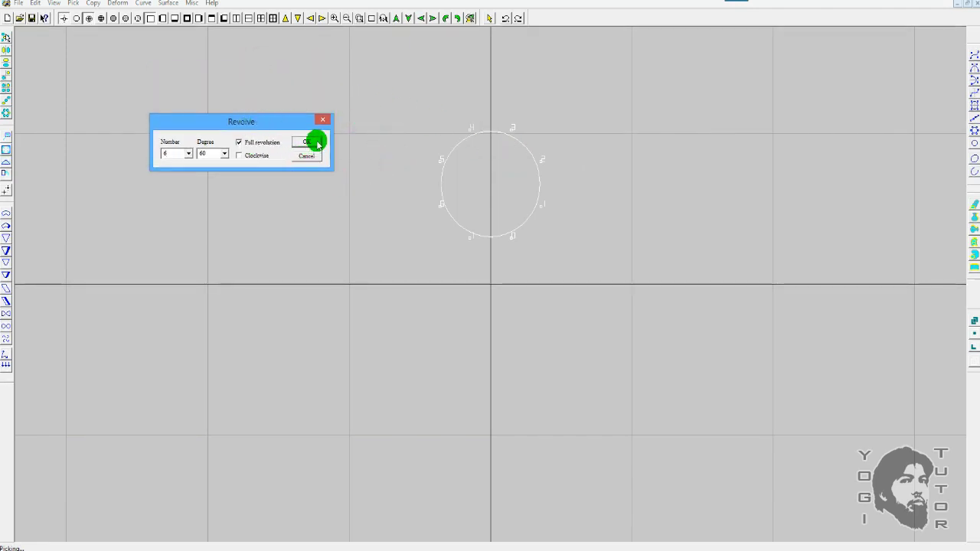
# Step: Draw two Revolve 180 lines through the origin: one vertical, and one diagonal ending near X 11.65, Z 6.85 through the upper-right and lower-left circles
pyautogui.click(5, 111)
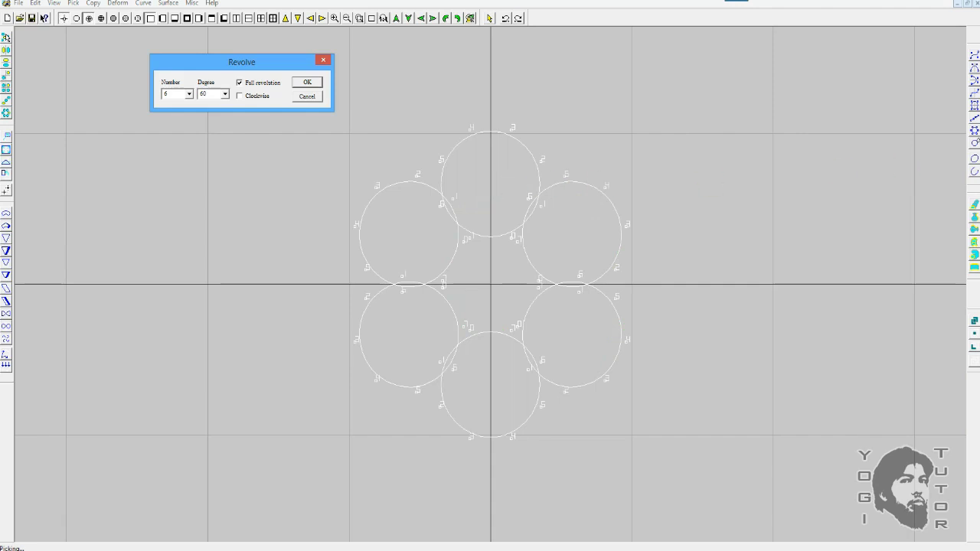
pyautogui.click(975, 93)
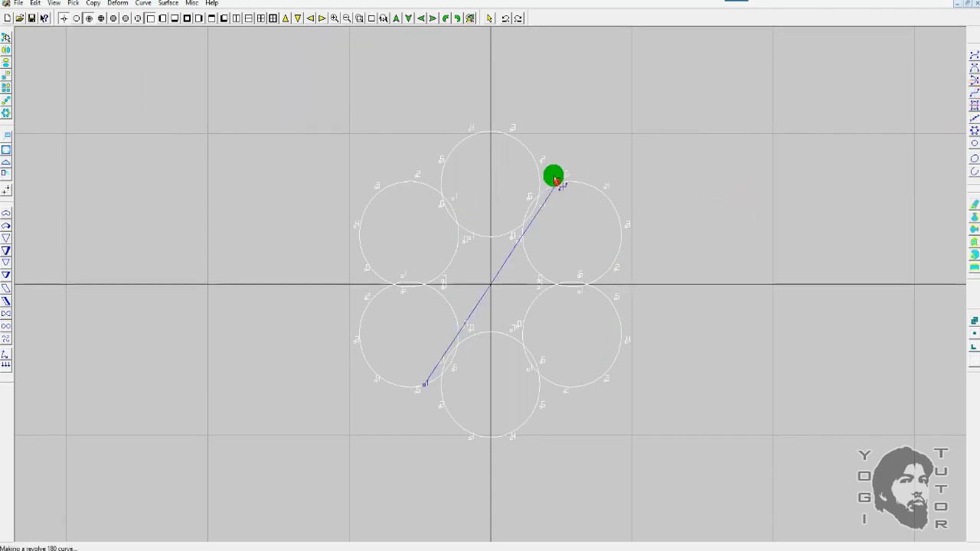
pyautogui.click(491, 80)
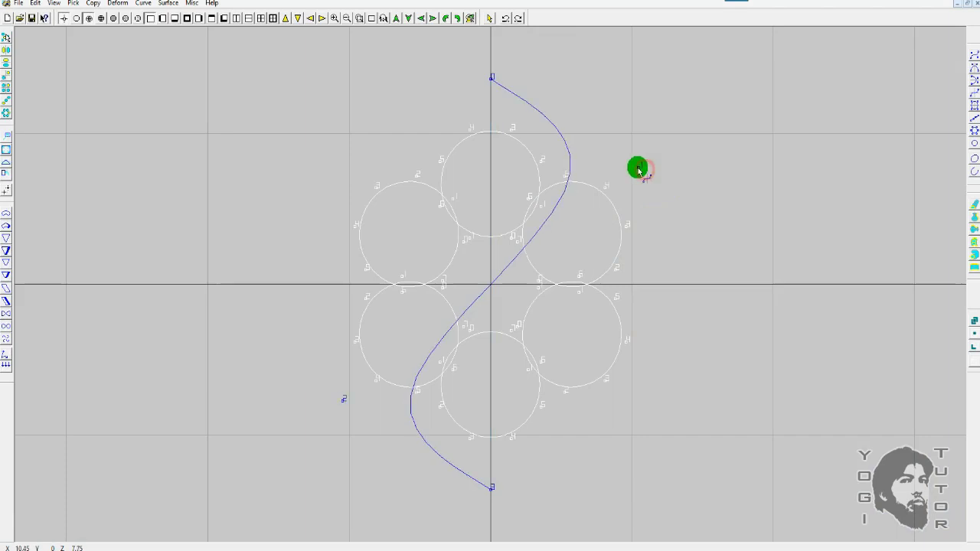
pyautogui.moveTo(638, 167); pyautogui.dragTo(657, 180)
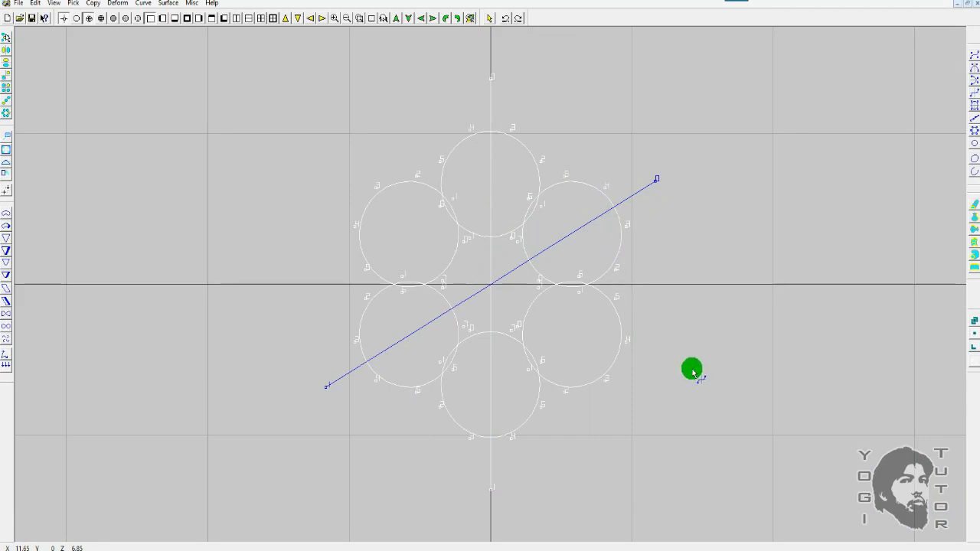
pyautogui.press('space')
# Step: Mirror-copy the diagonal line so that a second diagonal crosses the remaining two circles, and clear the selection
pyautogui.rightClick(635, 220)
pyautogui.click(668, 193)
pyautogui.moveTo(667, 146); pyautogui.dragTo(656, 231)
pyautogui.hotkey('alt', 'c')
pyautogui.press('v')
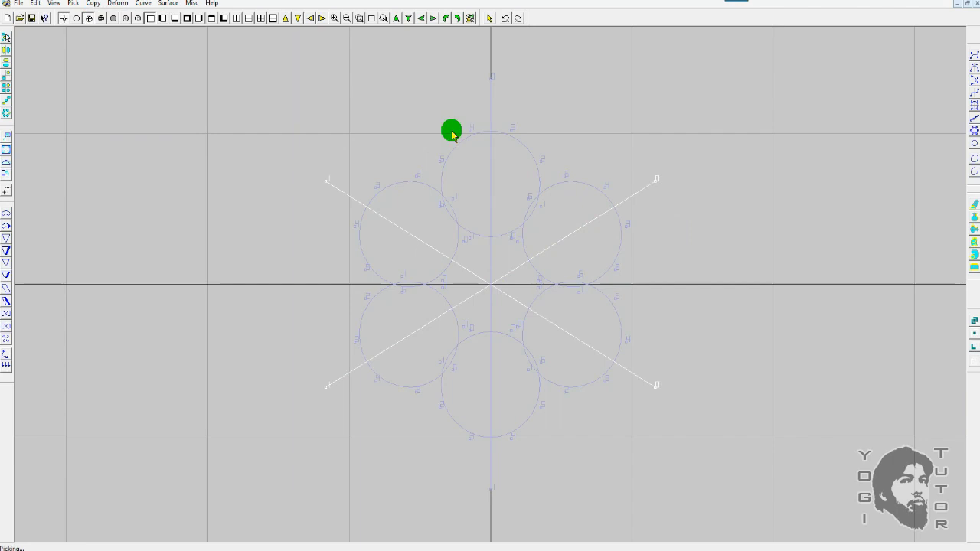
pyautogui.click(711, 200)
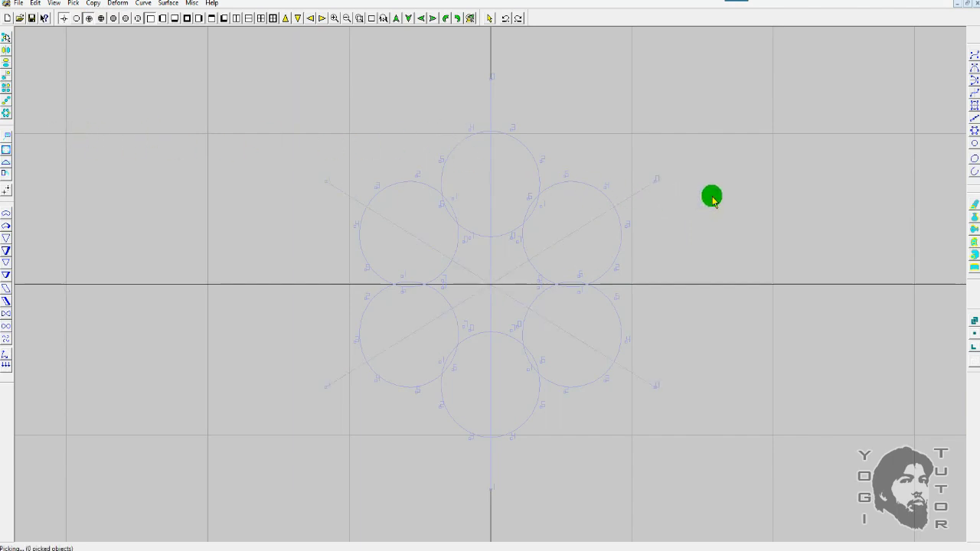
# Step: Select the topmost circle together with the vertical line
pyautogui.scroll(-2, 723, 198)
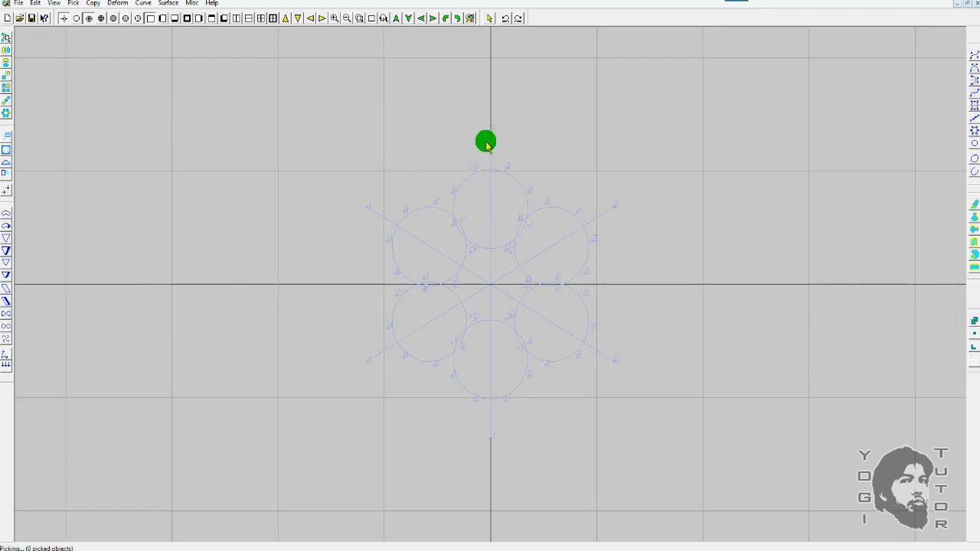
pyautogui.moveTo(513, 151); pyautogui.dragTo(454, 150)
pyautogui.scroll(-2, 566, 187)
pyautogui.click(515, 220)
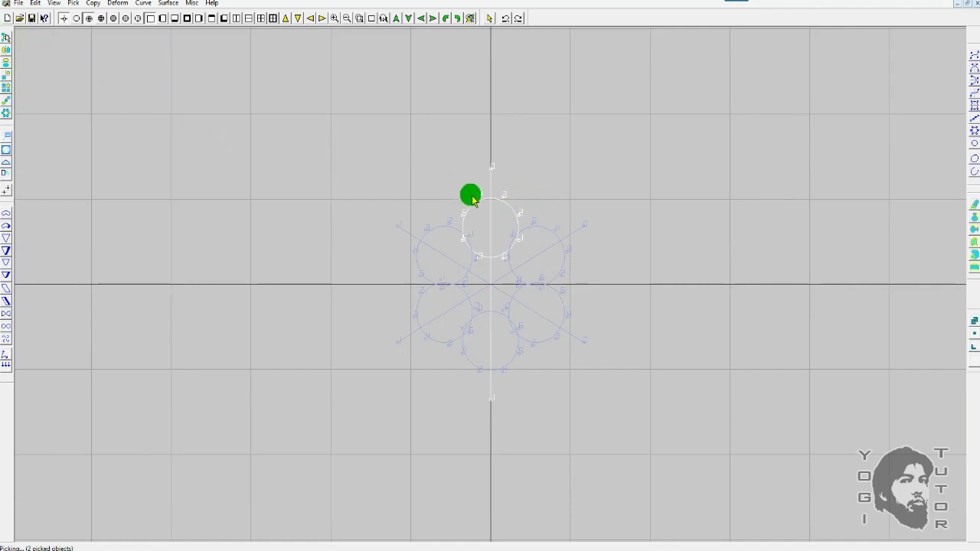
pyautogui.scroll(2, 646, 218)
pyautogui.scroll(2, 652, 214)
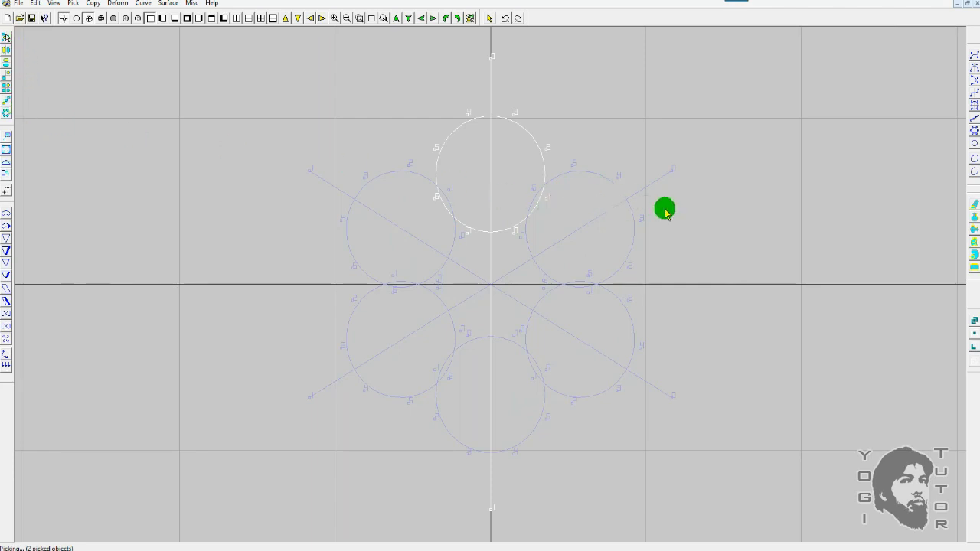
pyautogui.scroll(-1, 666, 212)
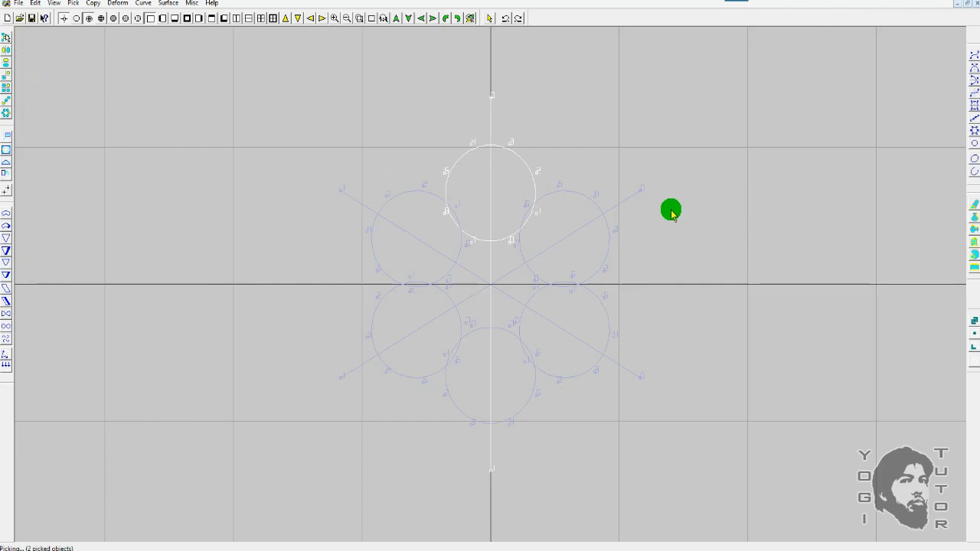
pyautogui.scroll(-1, 571, 170)
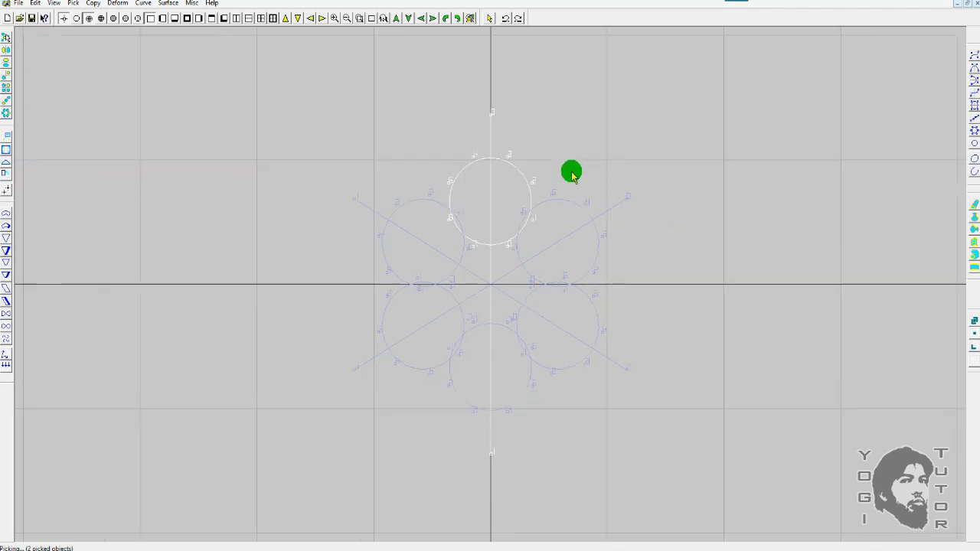
# Step: Drop the vertical line from the selection, invert the selection, and delete everything except the topmost circle
pyautogui.click(529, 167)
pyautogui.scroll(-1, 569, 227)
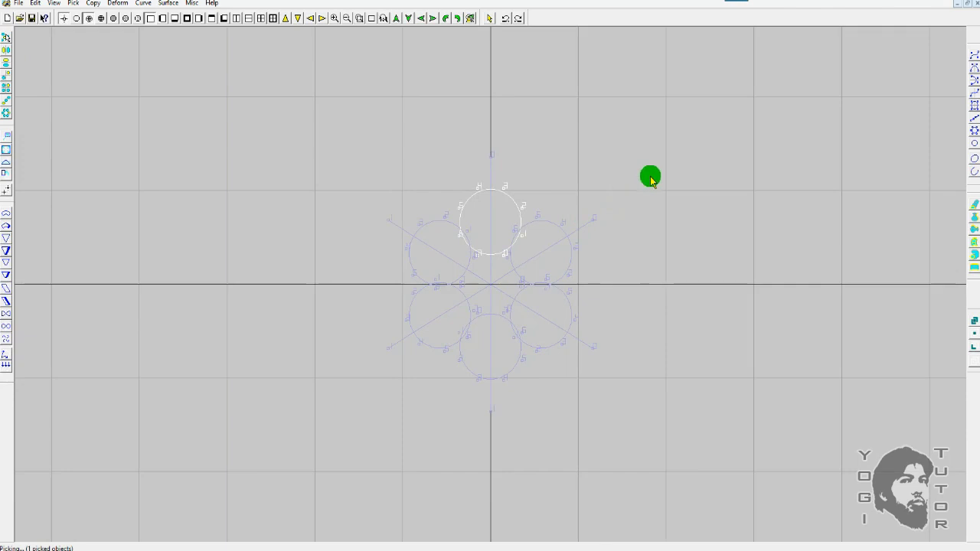
pyautogui.moveTo(650, 177); pyautogui.dragTo(320, 406)
pyautogui.scroll(1, 602, 238)
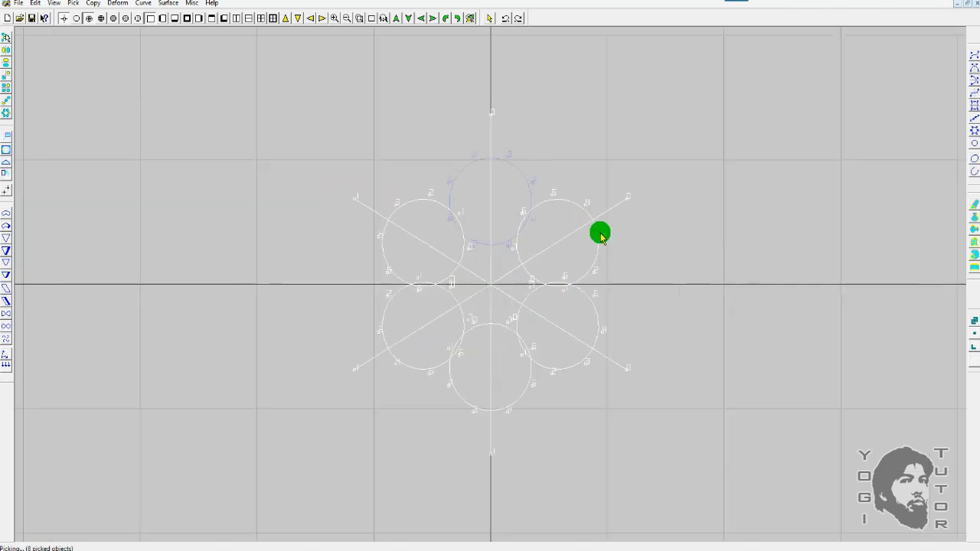
pyautogui.press('Delete')
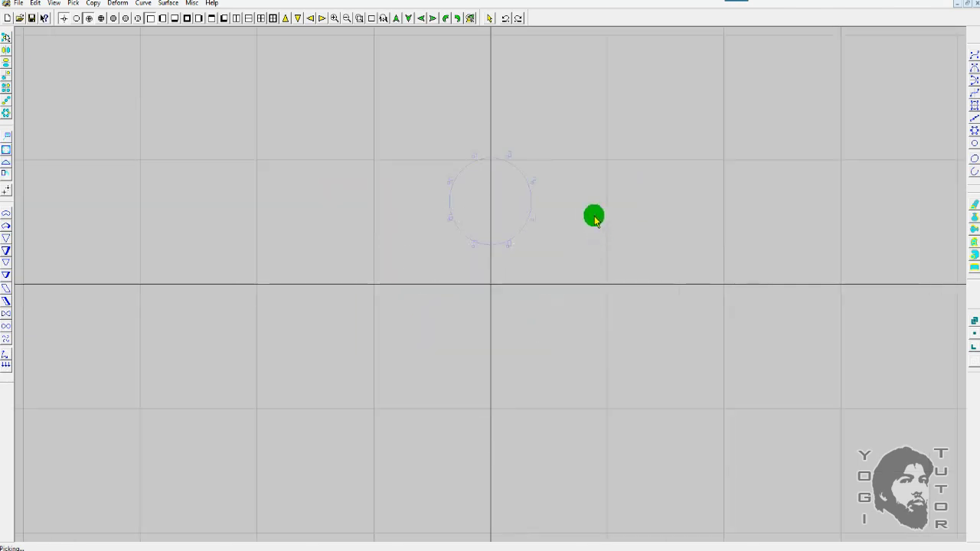
# Step: Select the remaining circle, move it slightly along positive X, and scale it uniformly to about 0.65 from the world origin
pyautogui.click(462, 212)
pyautogui.scroll(4, 596, 222)
pyautogui.press('Home')
pyautogui.scroll(-3, 596, 222)
pyautogui.scroll(-4, 602, 206)
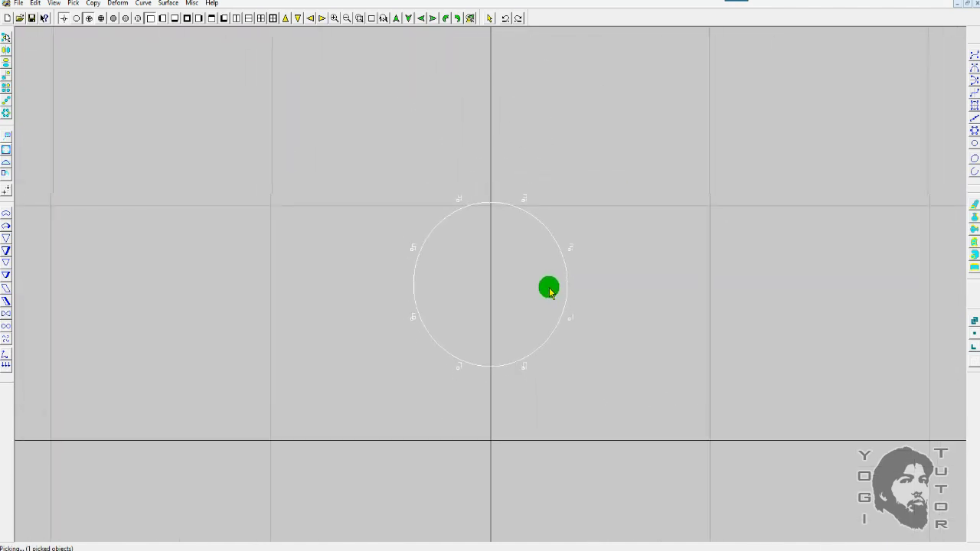
pyautogui.scroll(2, 573, 259)
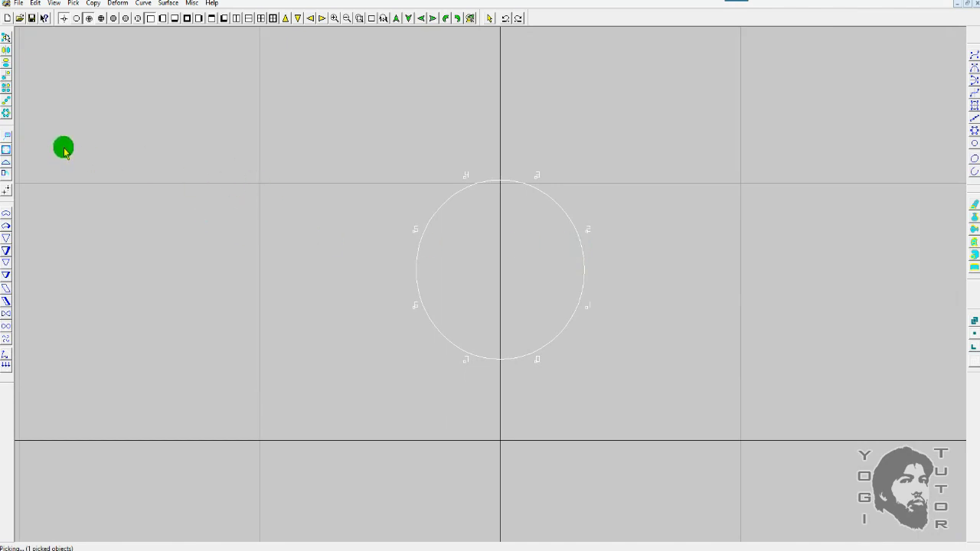
pyautogui.click(6, 147)
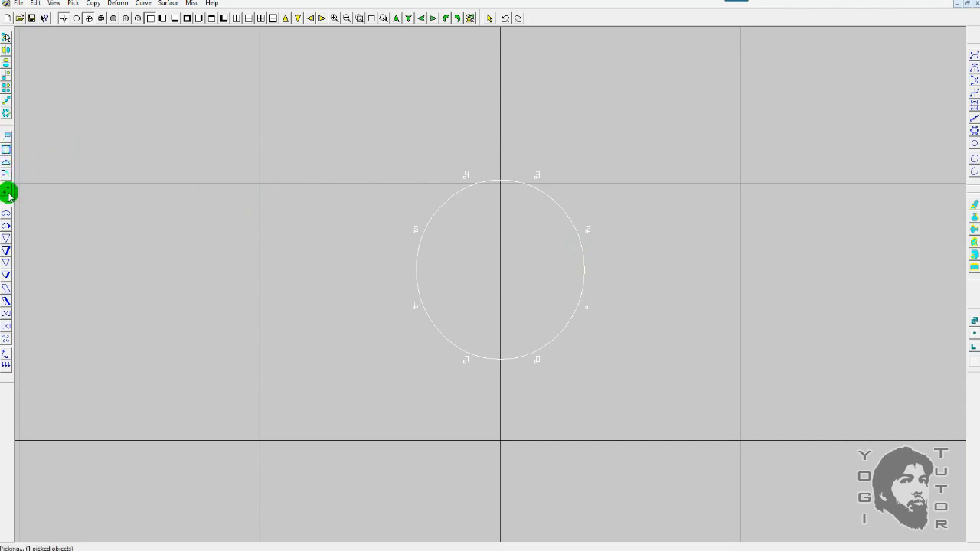
pyautogui.click(8, 134)
pyautogui.moveTo(162, 171); pyautogui.dragTo(198, 172)
pyautogui.moveTo(326, 156); pyautogui.dragTo(371, 166)
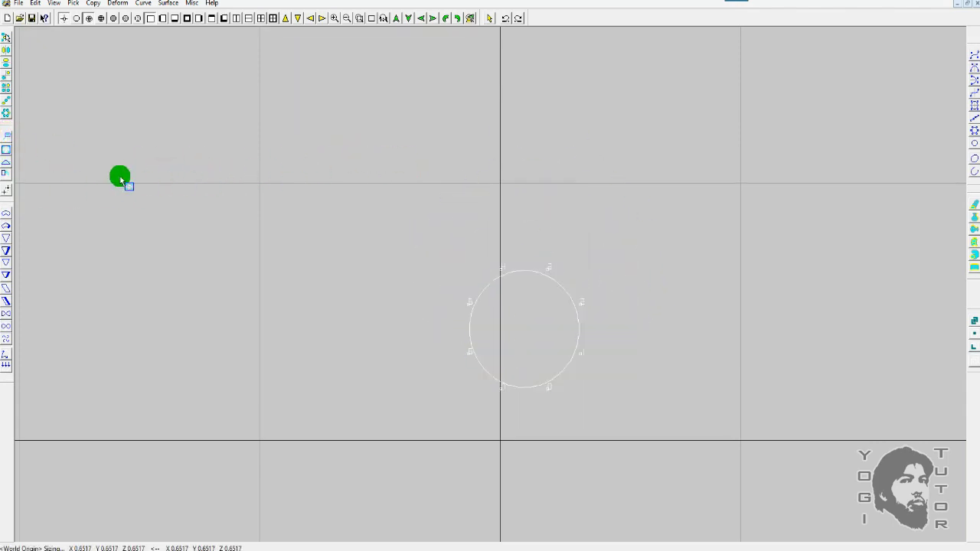
# Step: Flip the circle out of the view plane so it appears flattened, and roll it by about -15.1 around Y
pyautogui.click(7, 162)
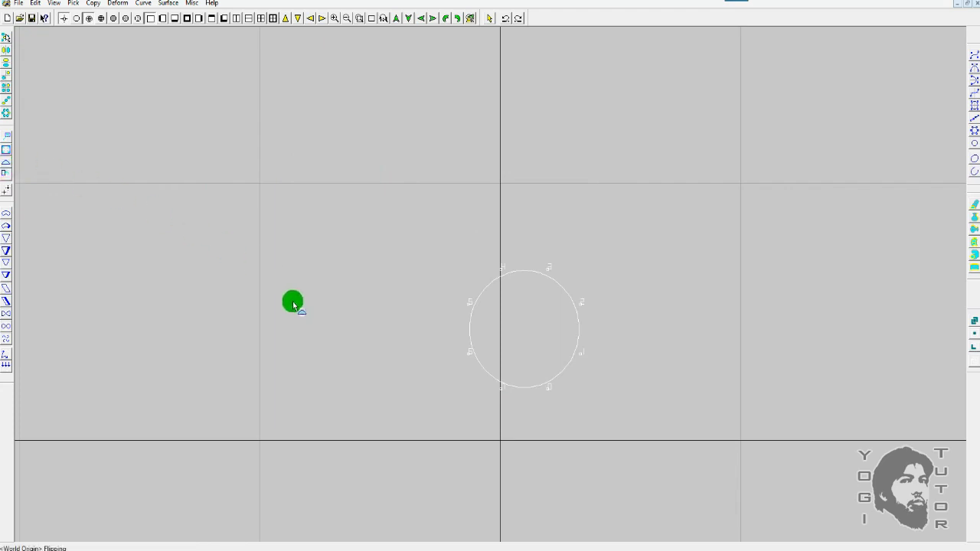
pyautogui.moveTo(343, 268); pyautogui.dragTo(339, 42)
pyautogui.click(6, 174)
pyautogui.moveTo(378, 162); pyautogui.dragTo(409, 227)
pyautogui.moveTo(447, 350); pyautogui.dragTo(441, 242)
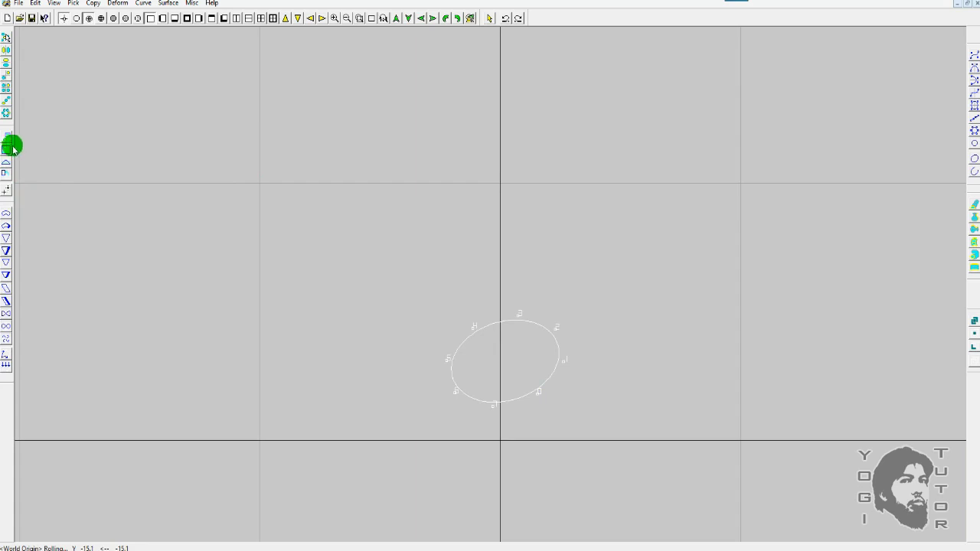
# Step: Examine the rail, section and section extent options of the Rail Surface command, and cancel it
pyautogui.click(8, 193)
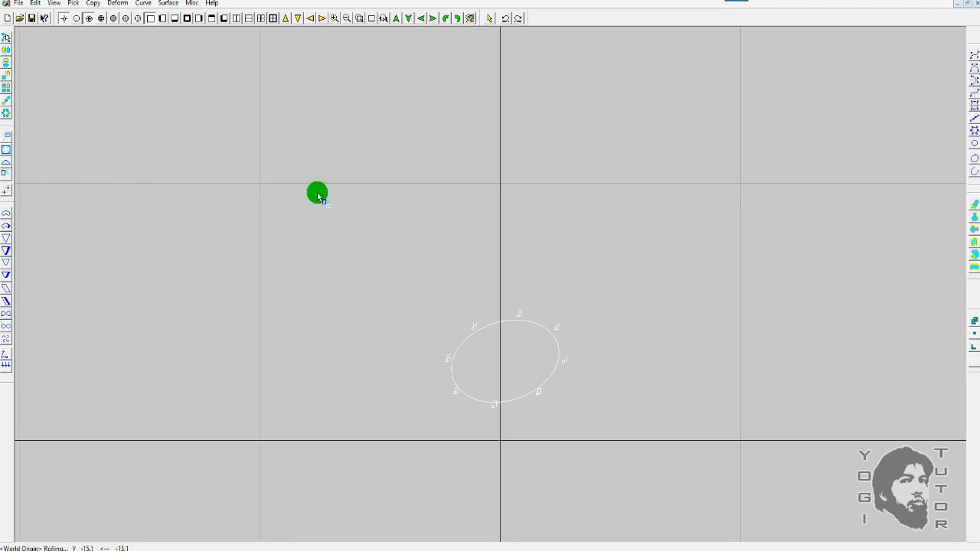
pyautogui.press('Home')
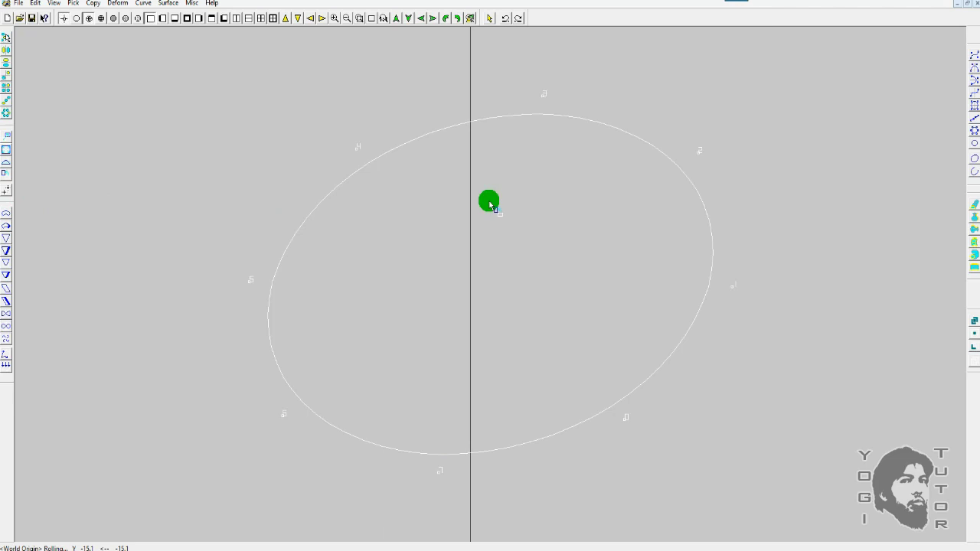
pyautogui.click(974, 275)
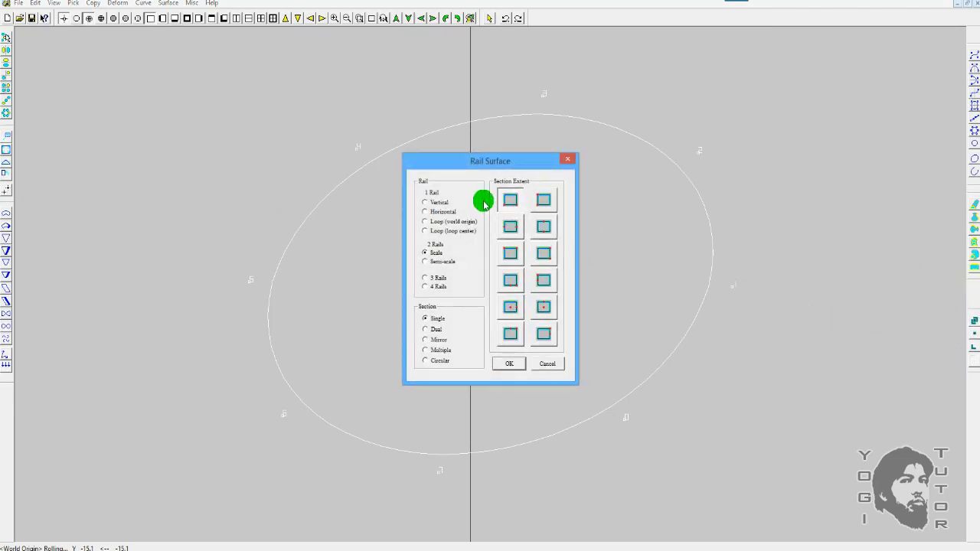
pyautogui.moveTo(488, 166); pyautogui.dragTo(474, 147)
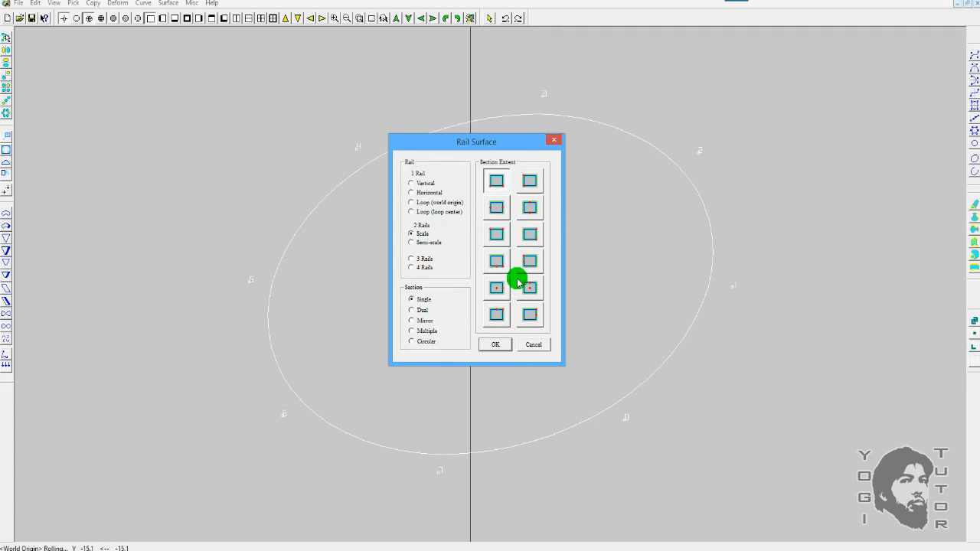
pyautogui.click(539, 346)
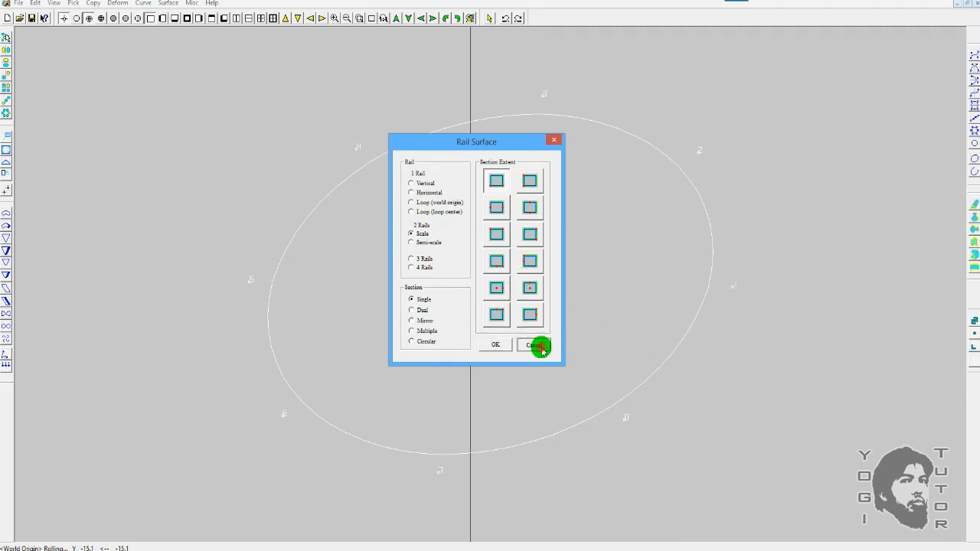